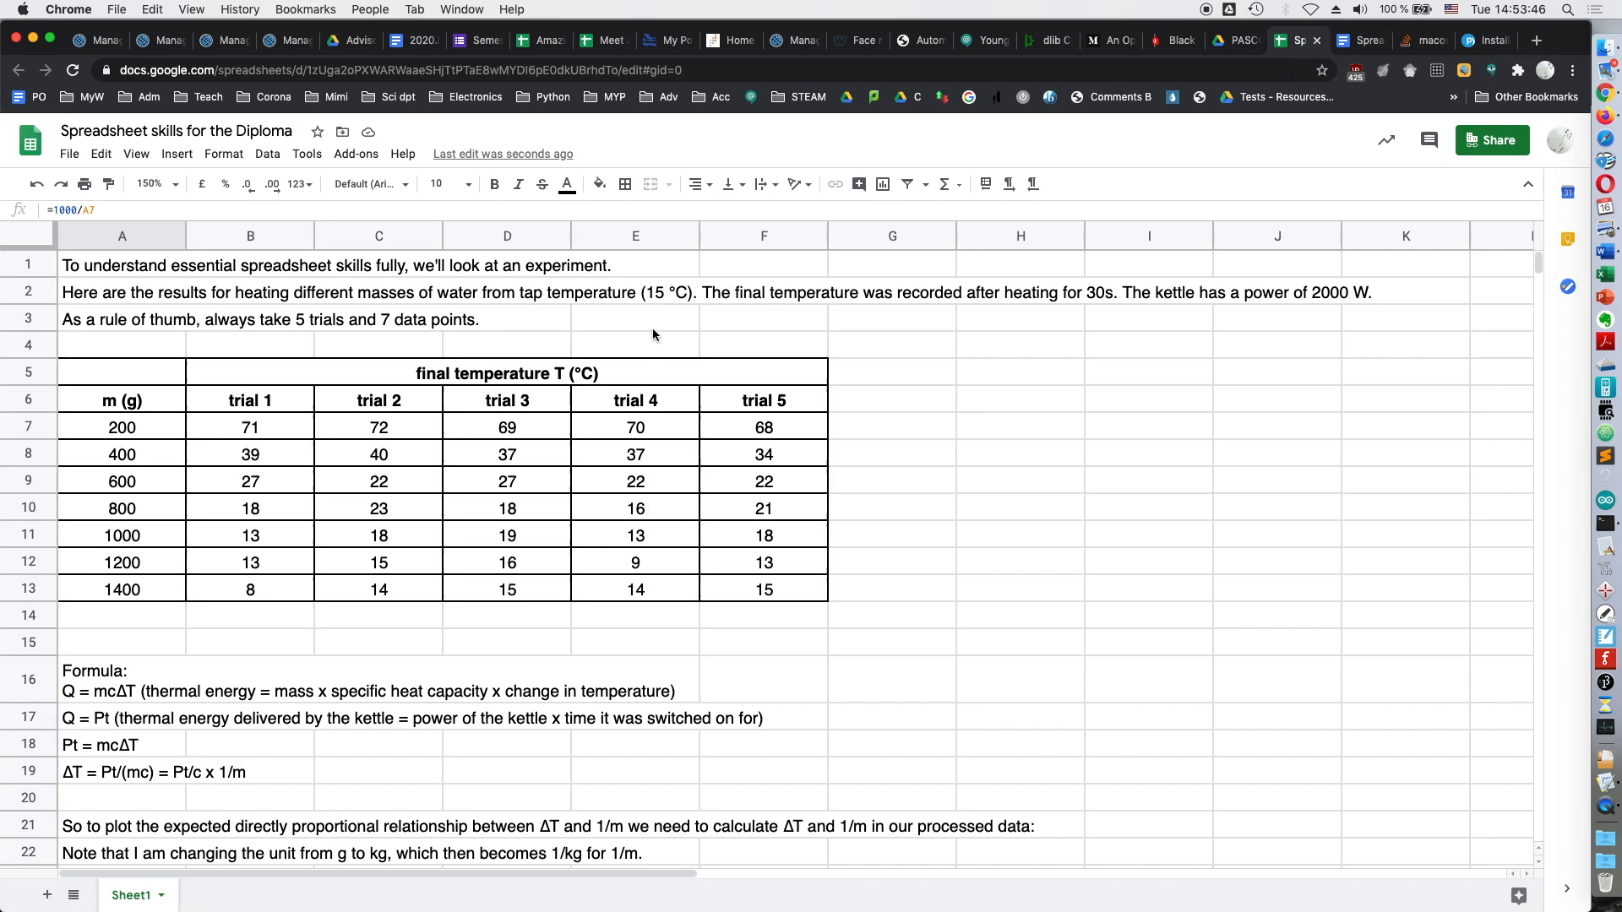
- Examine the experiment description, starting temperature, heating time, kettle power and the final temperature table of masses and trials
click(650, 294)
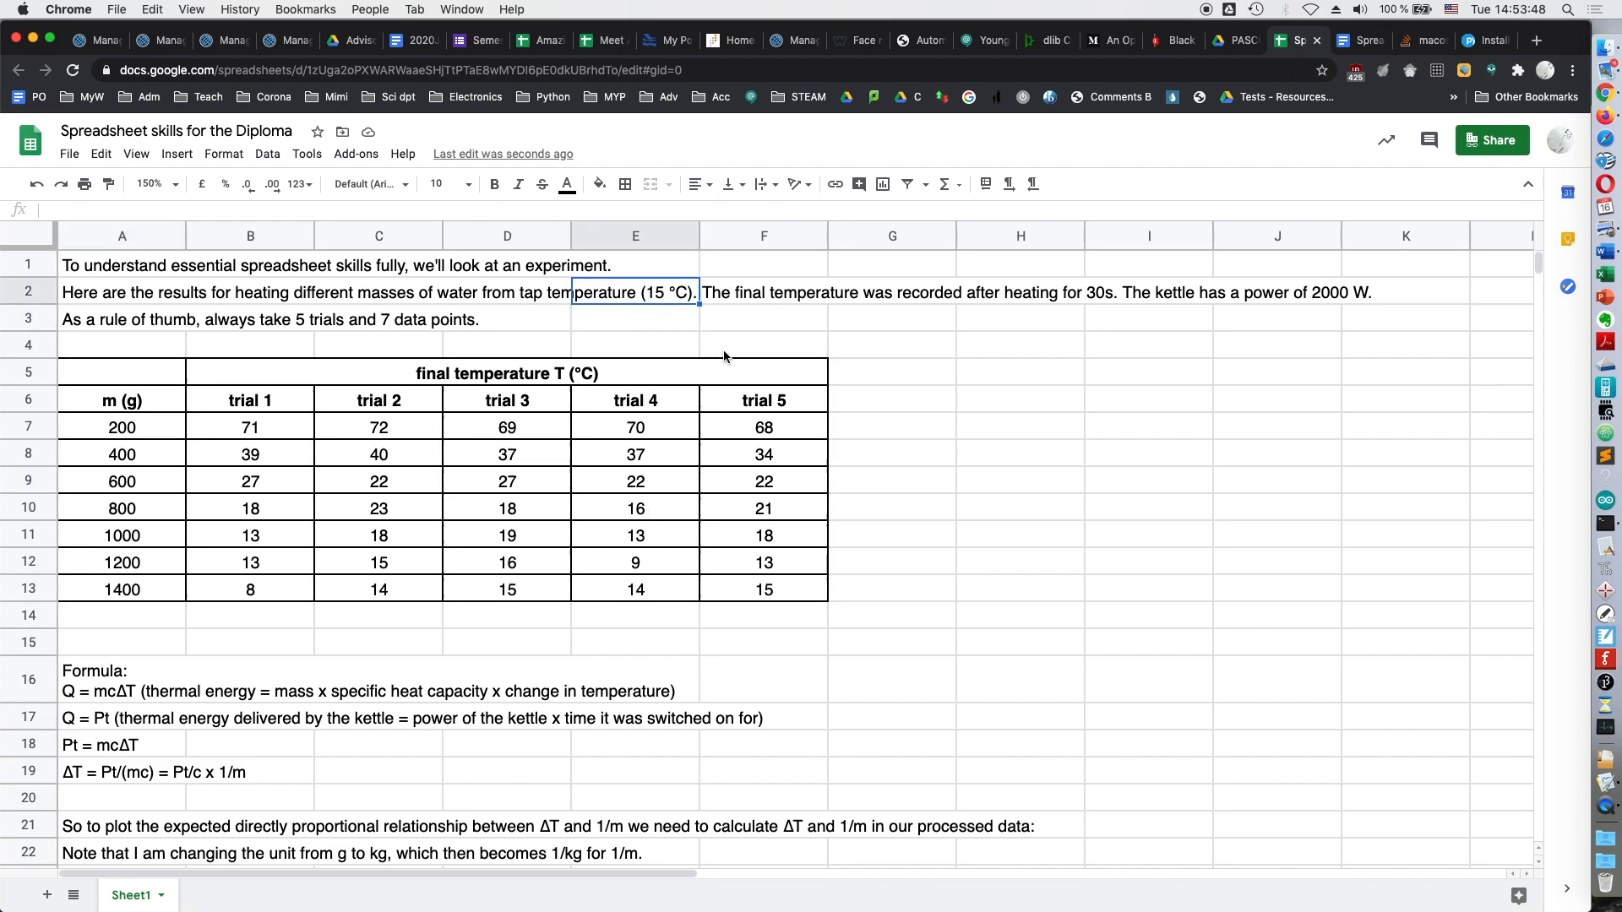
click(1324, 296)
click(1277, 373)
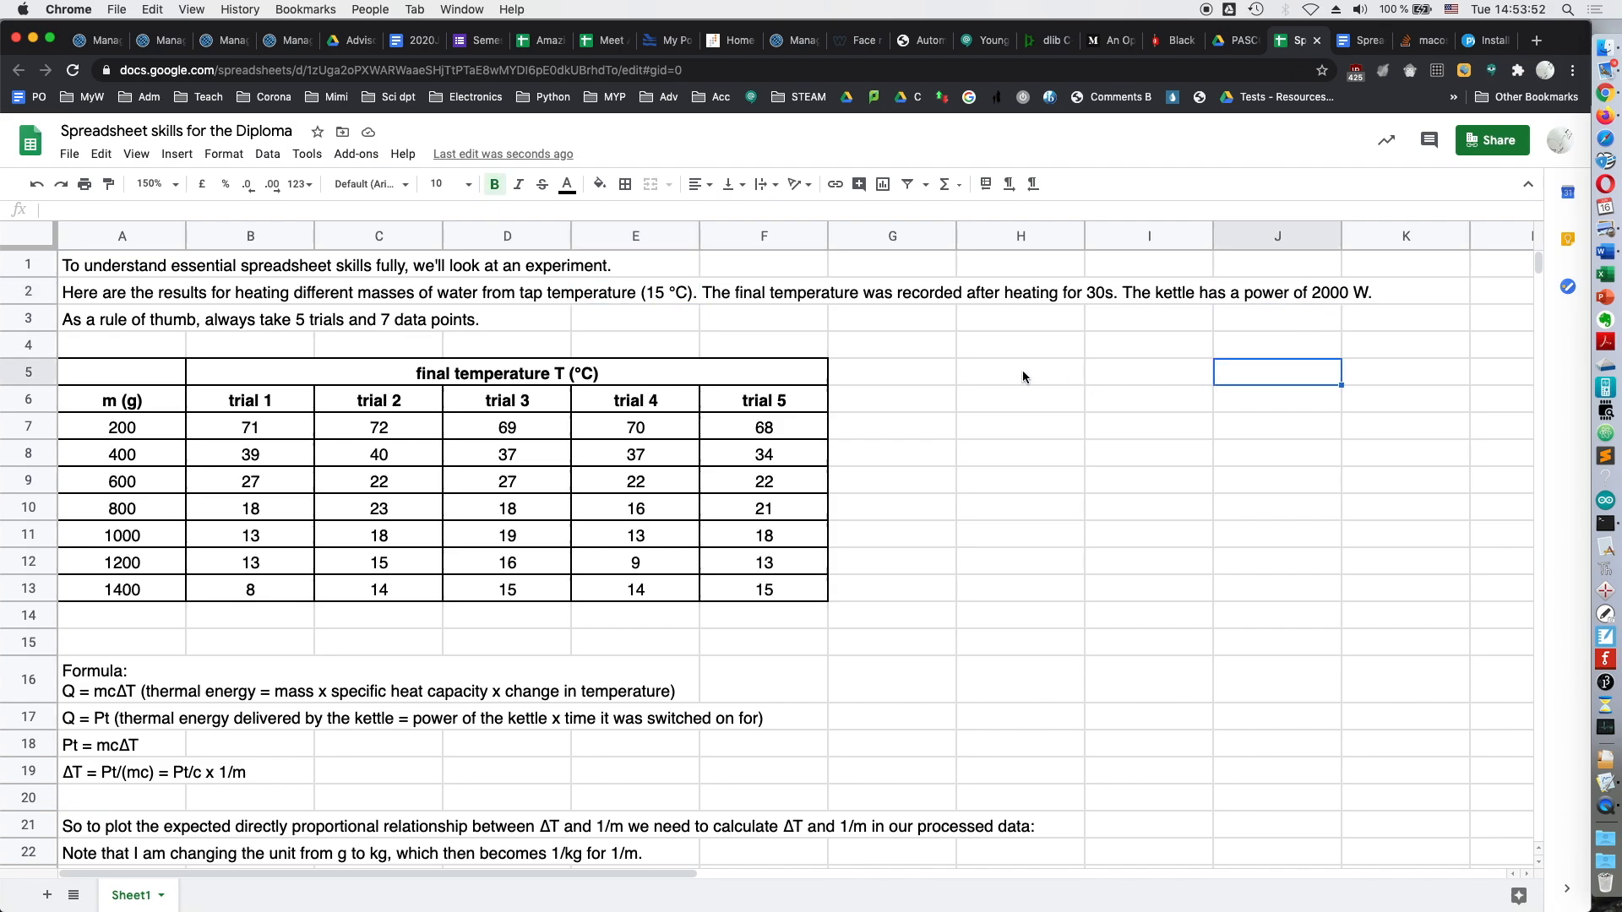
click(1090, 298)
click(1100, 365)
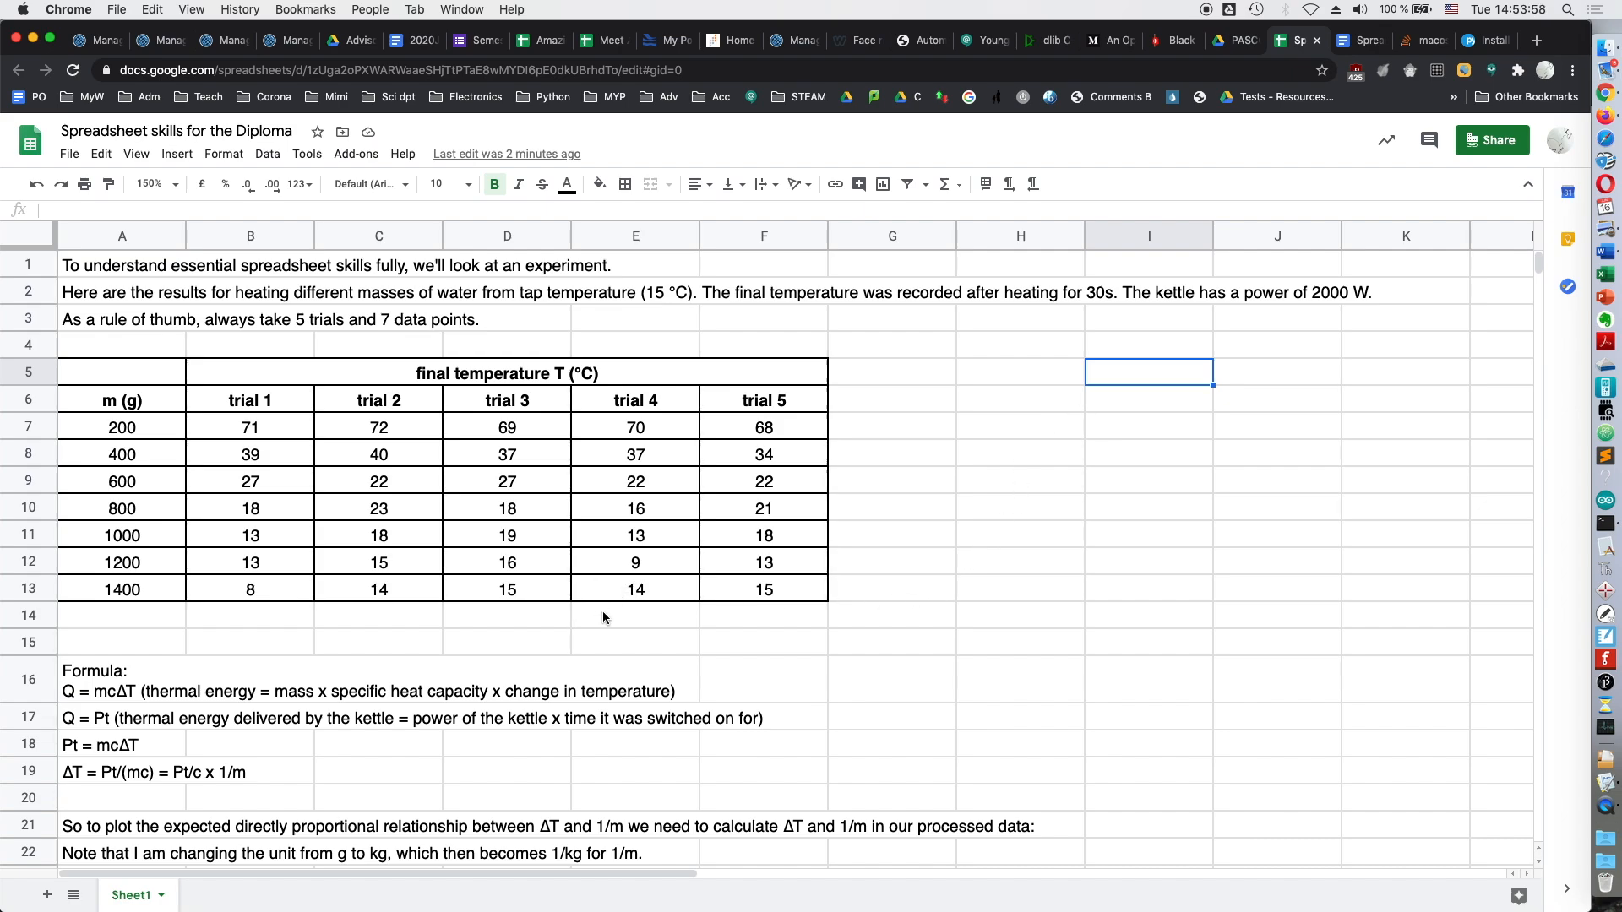
scroll(626, 625, down, 1)
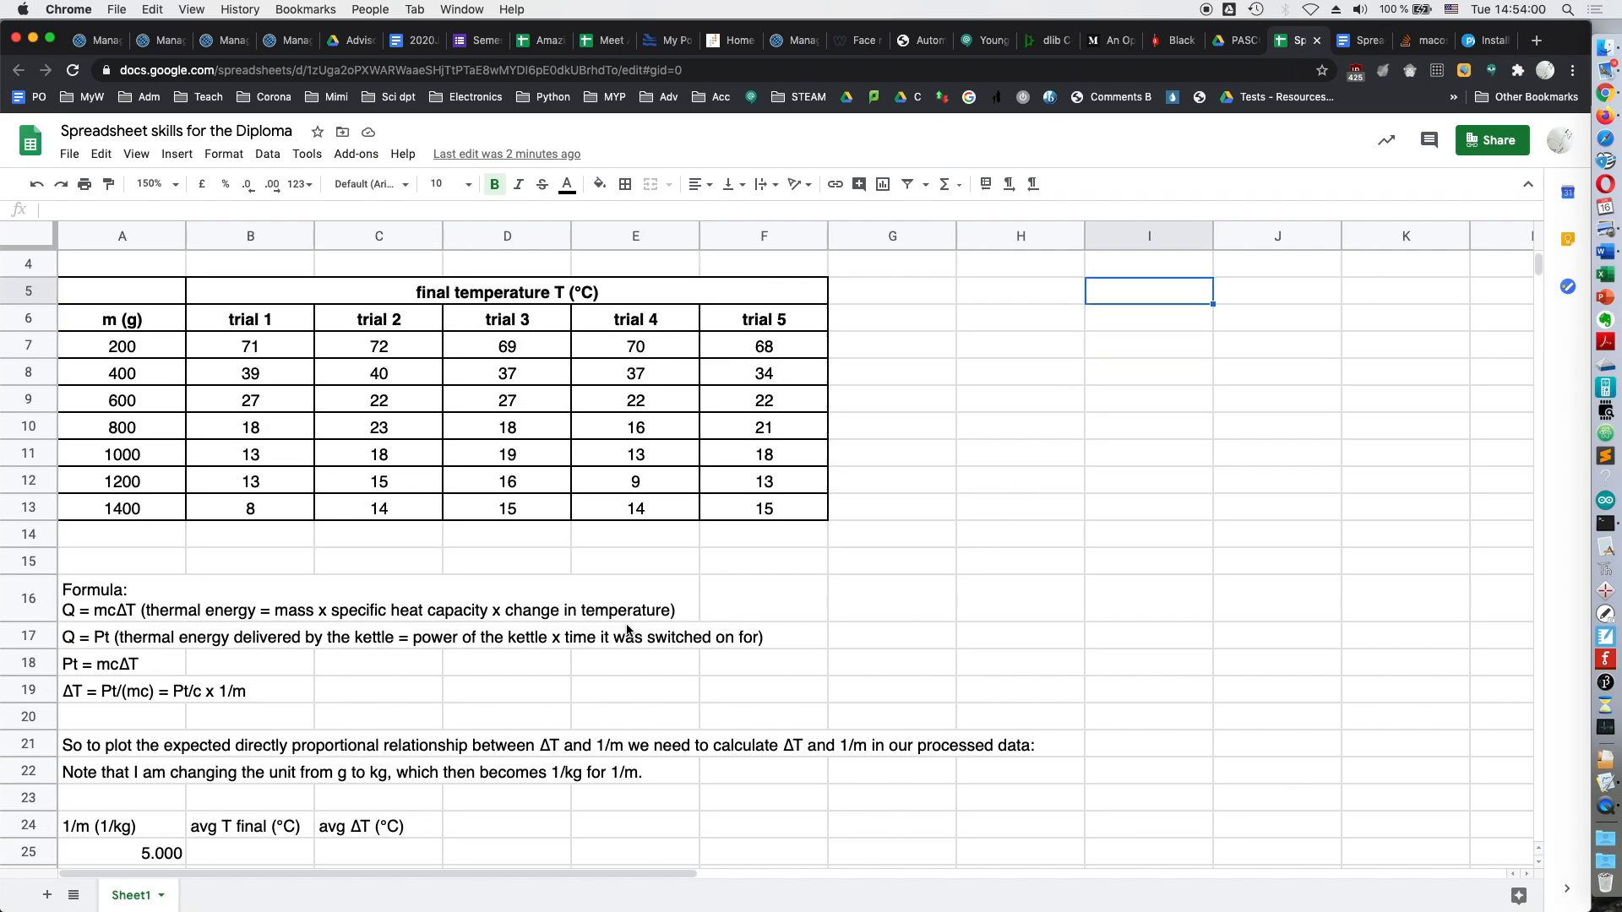
scroll(626, 629, up, 1)
scroll(621, 630, down, 1)
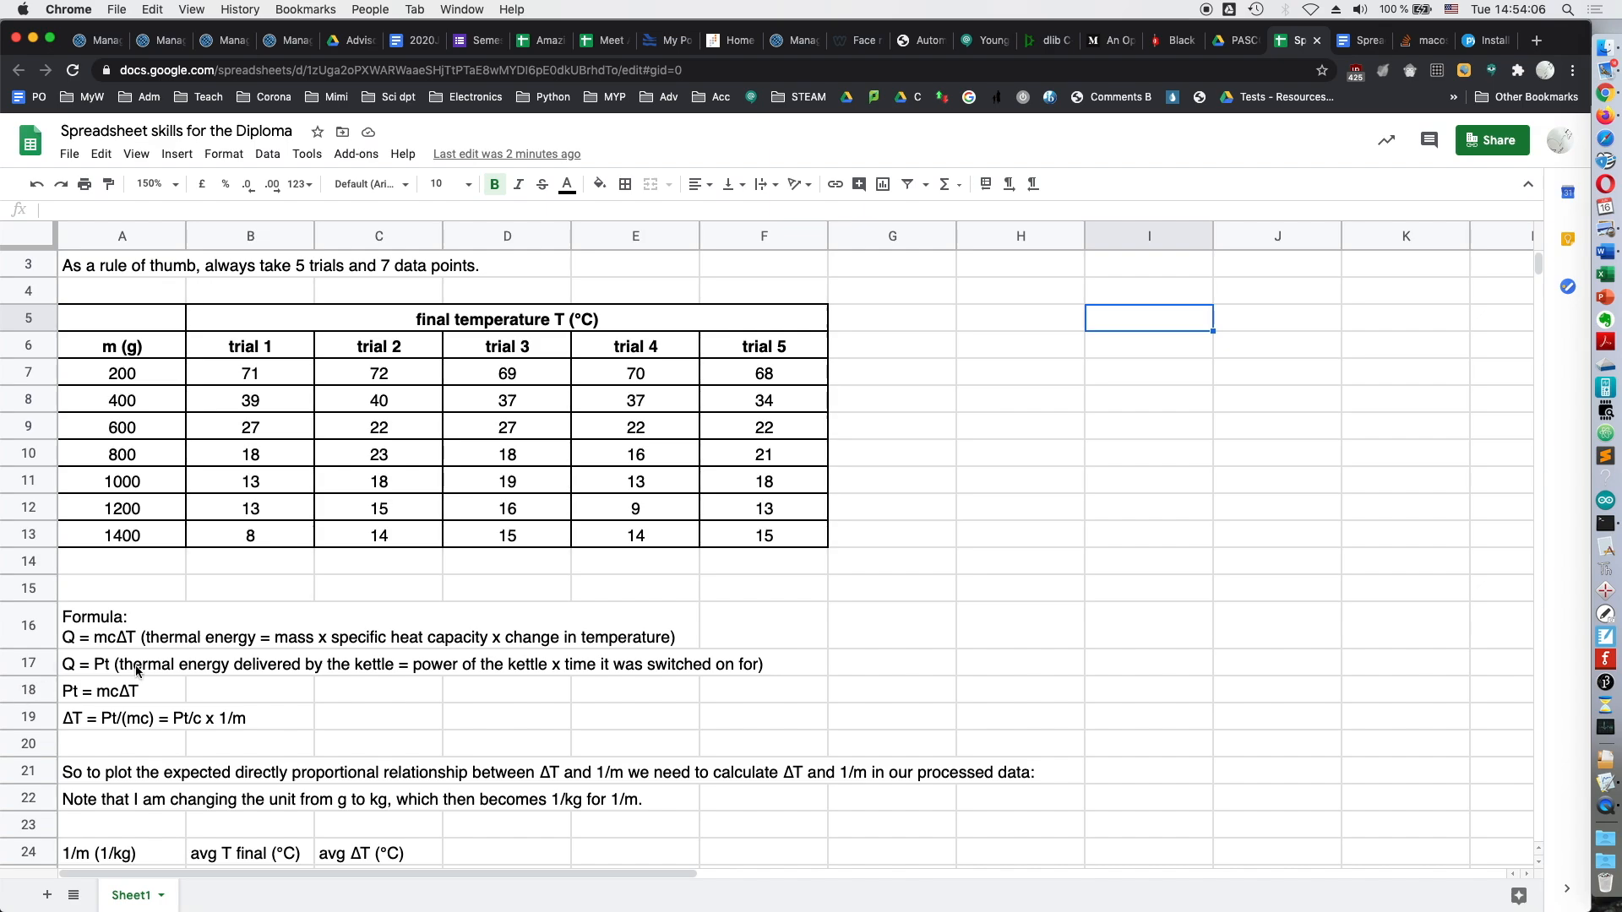
- Review the thermal energy formulas in rows 16 to 19 and the note on the proportional relationship between ΔT and 1/m
click(82, 643)
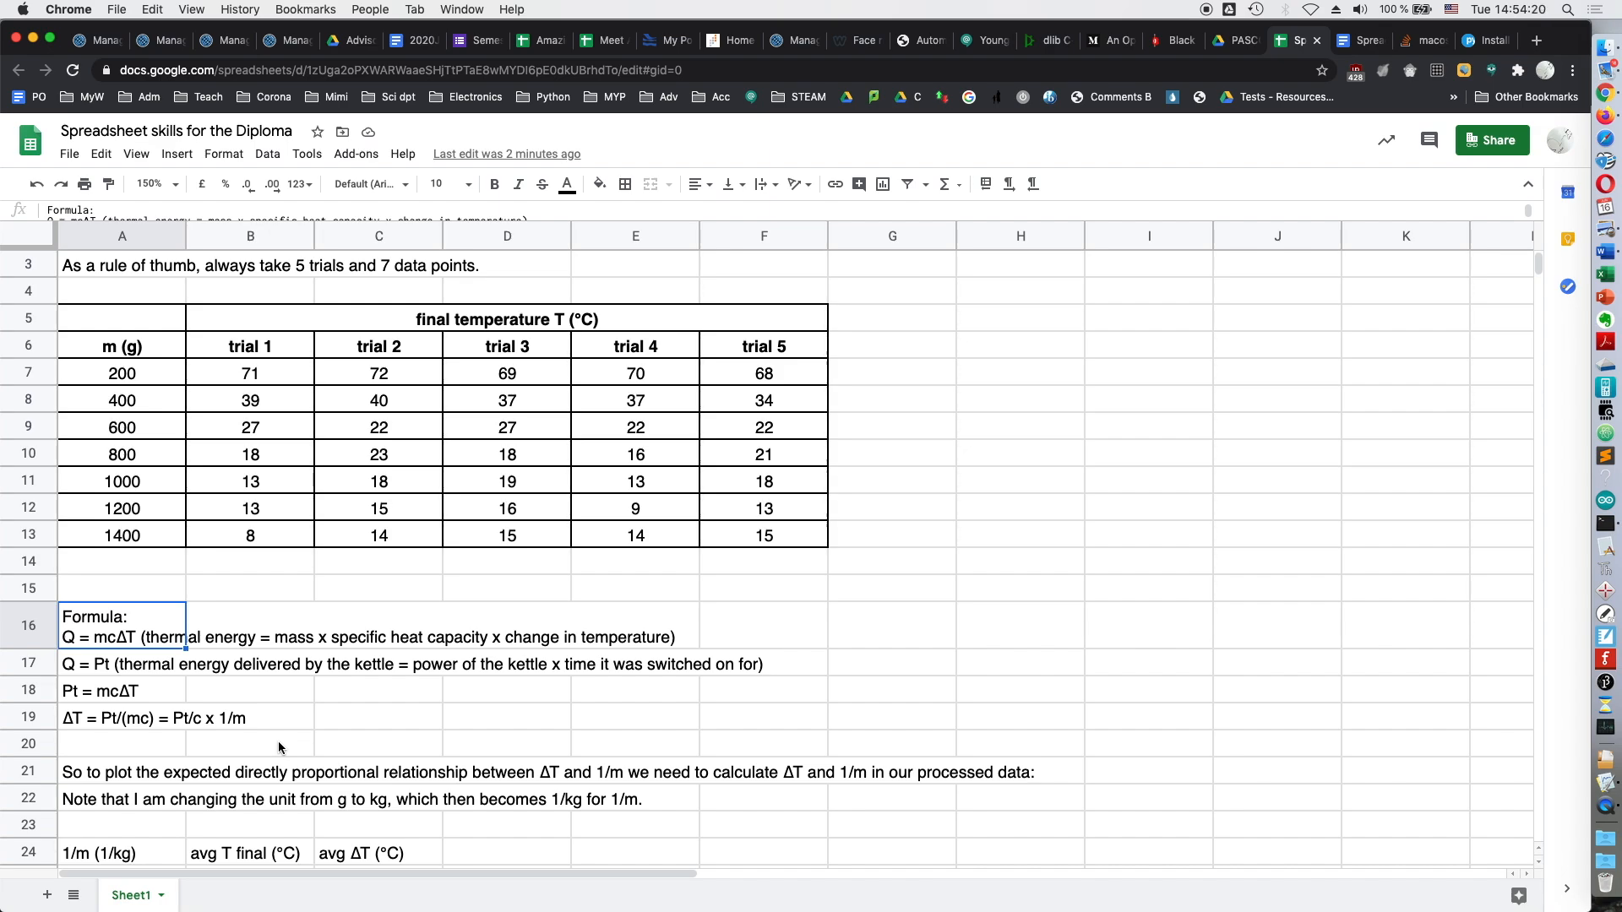
click(100, 673)
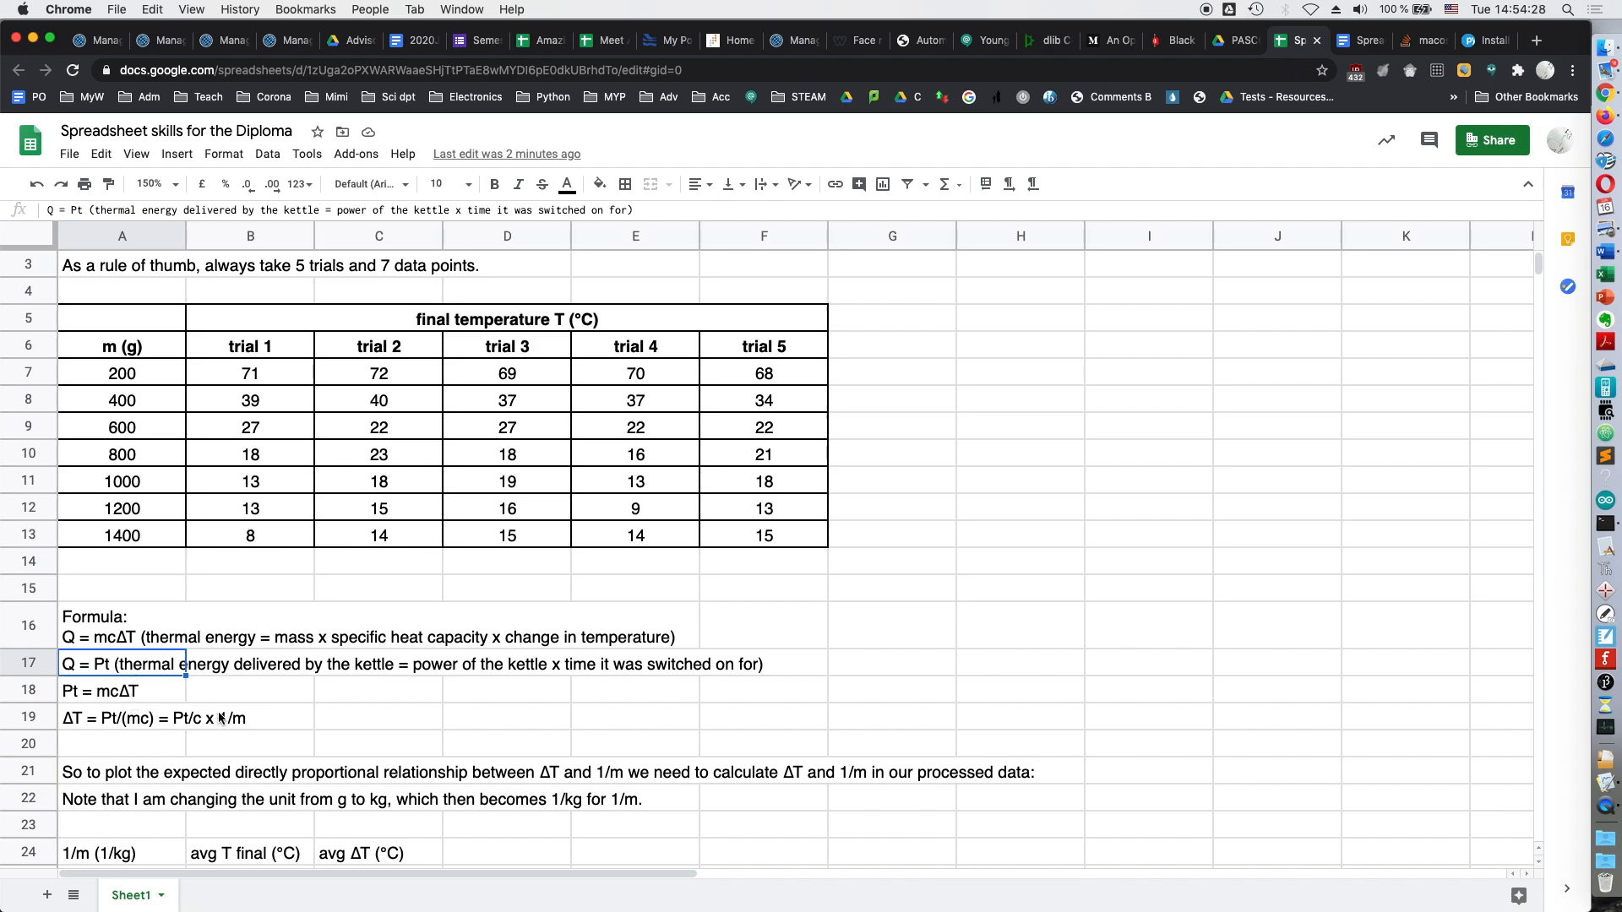
click(90, 698)
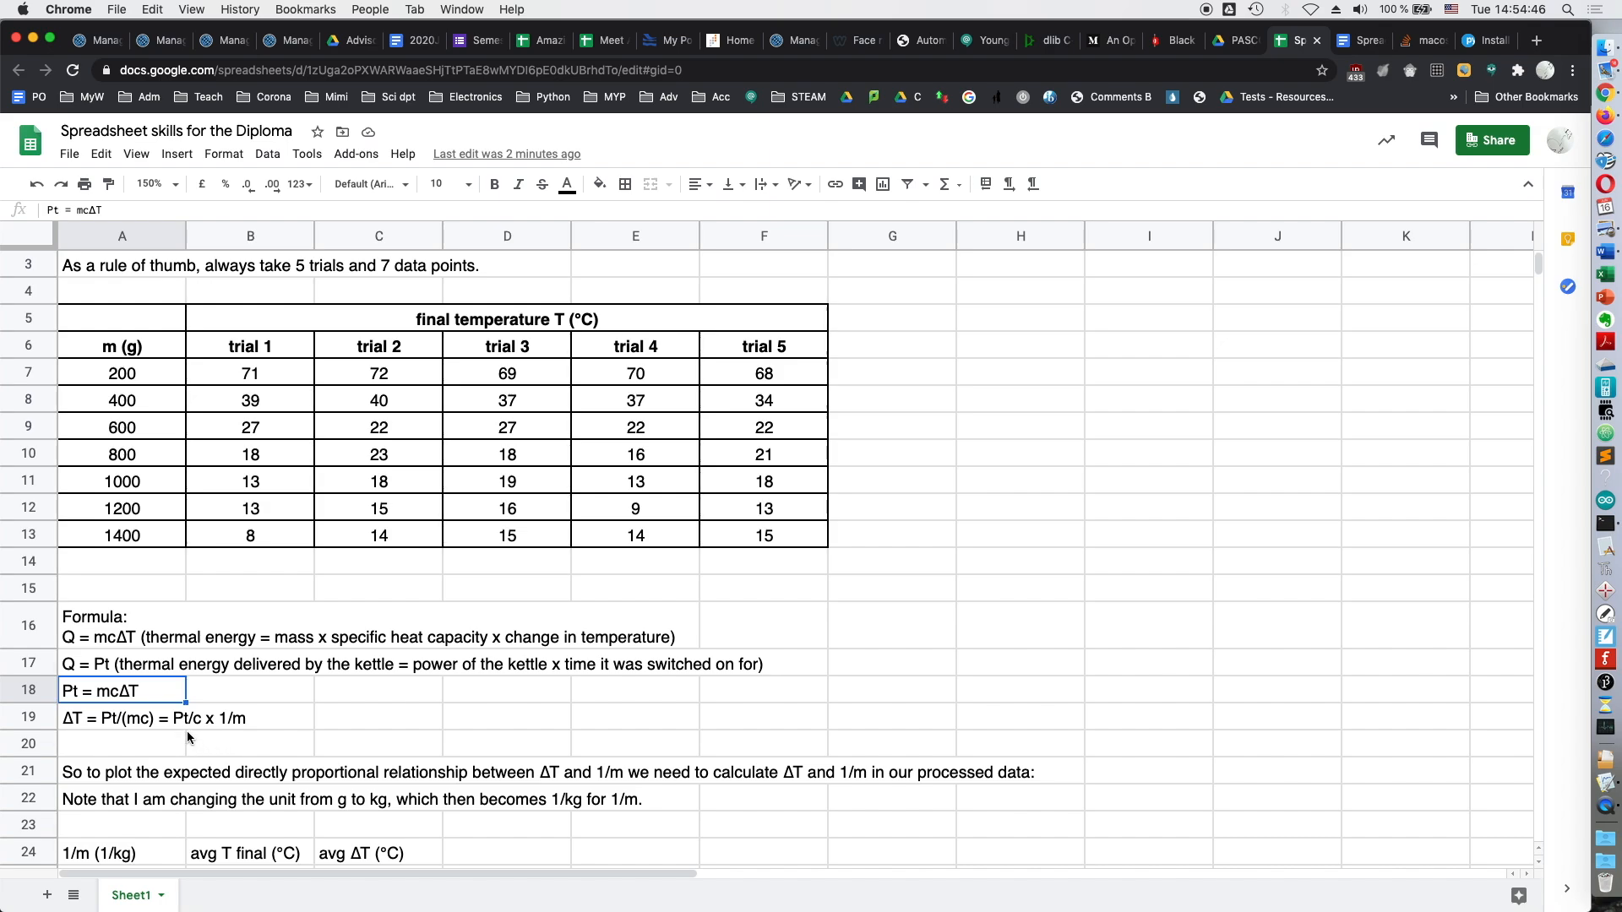
click(89, 727)
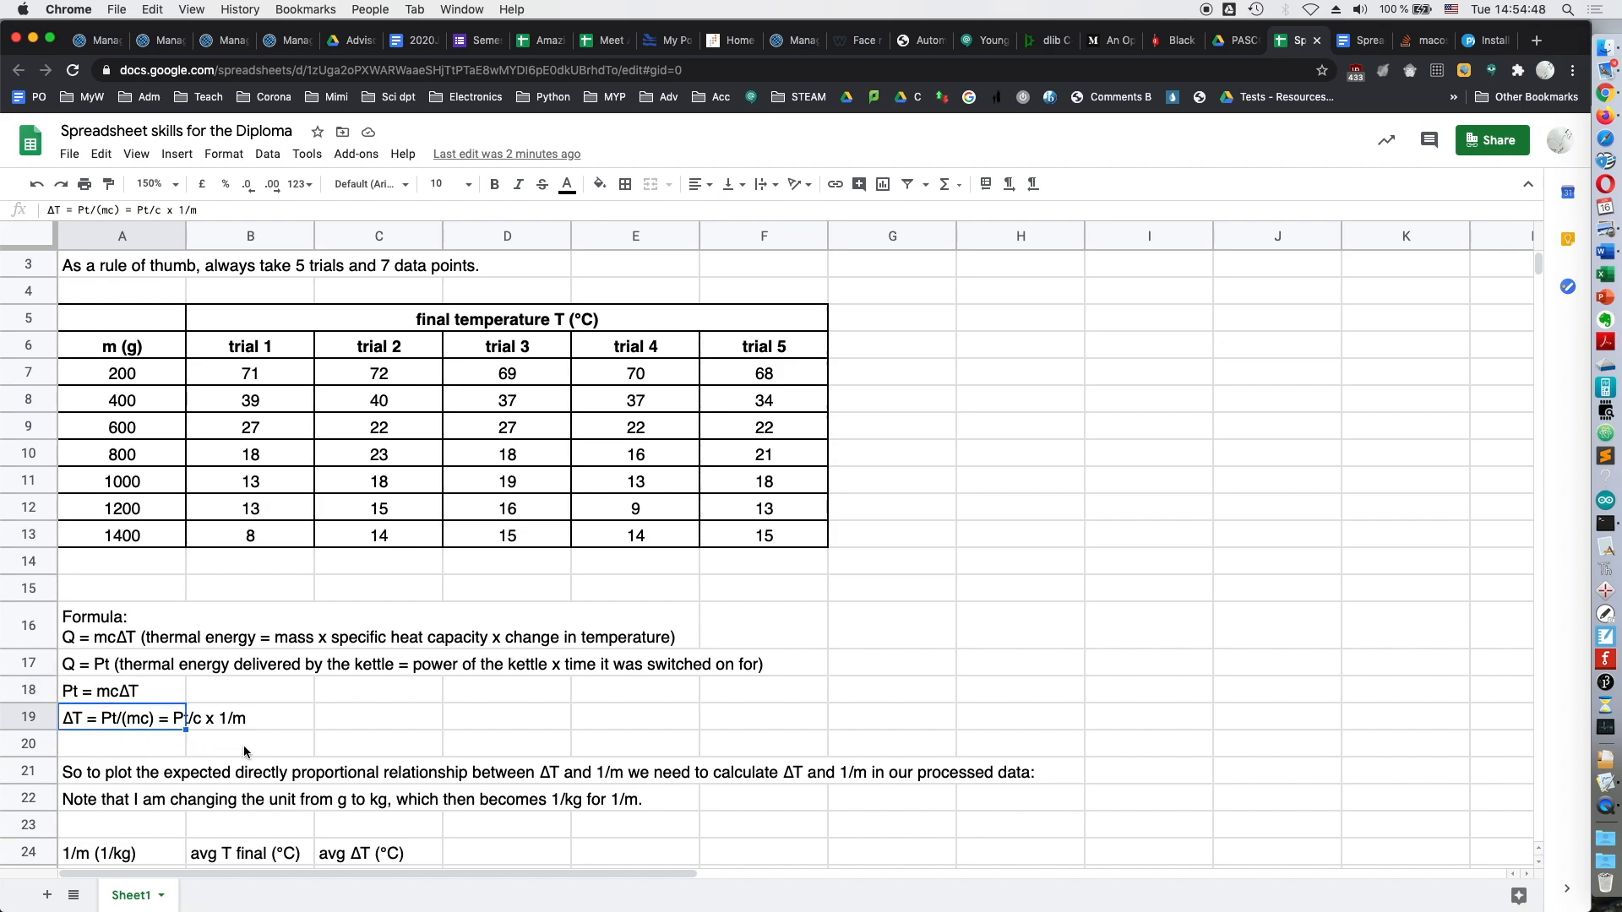
click(207, 728)
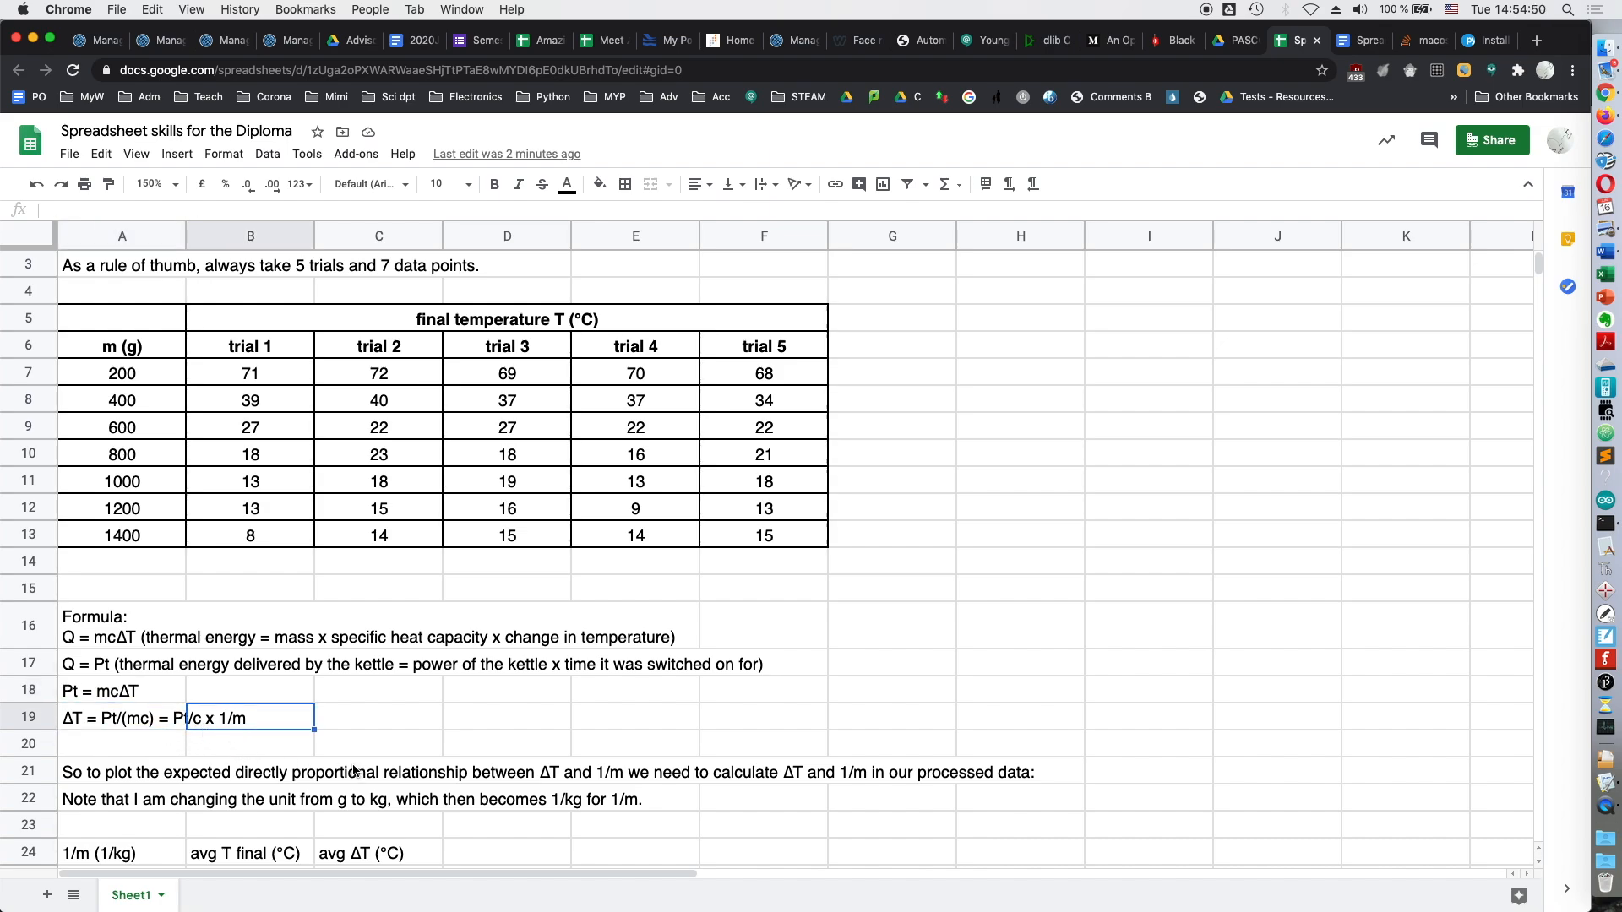
click(277, 771)
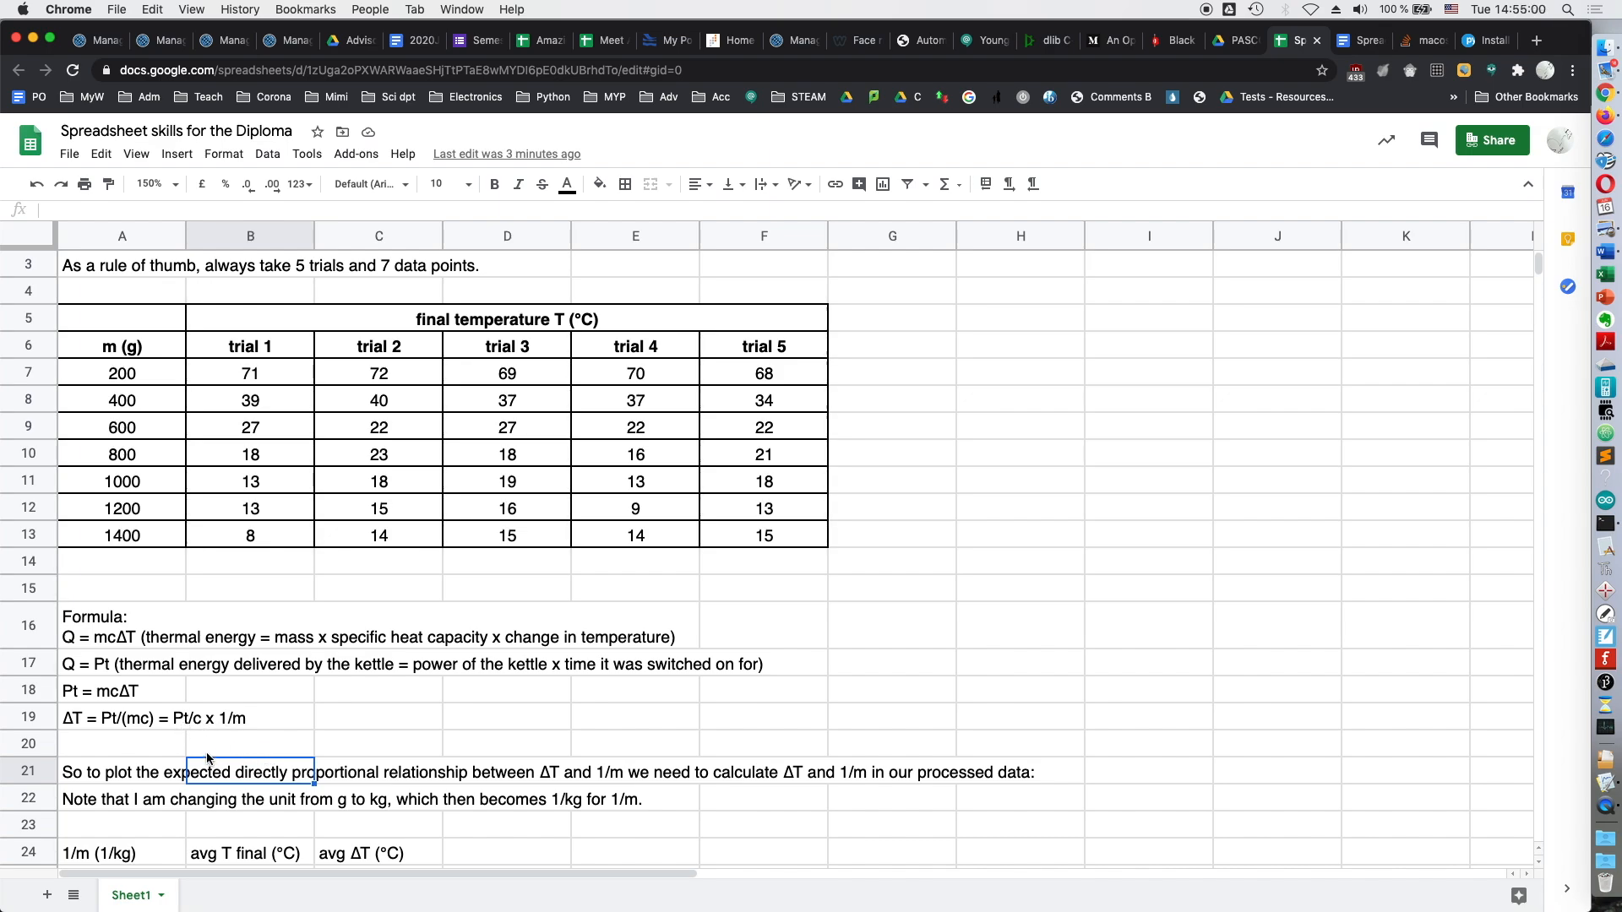
click(101, 719)
drag(258, 721, 259, 723)
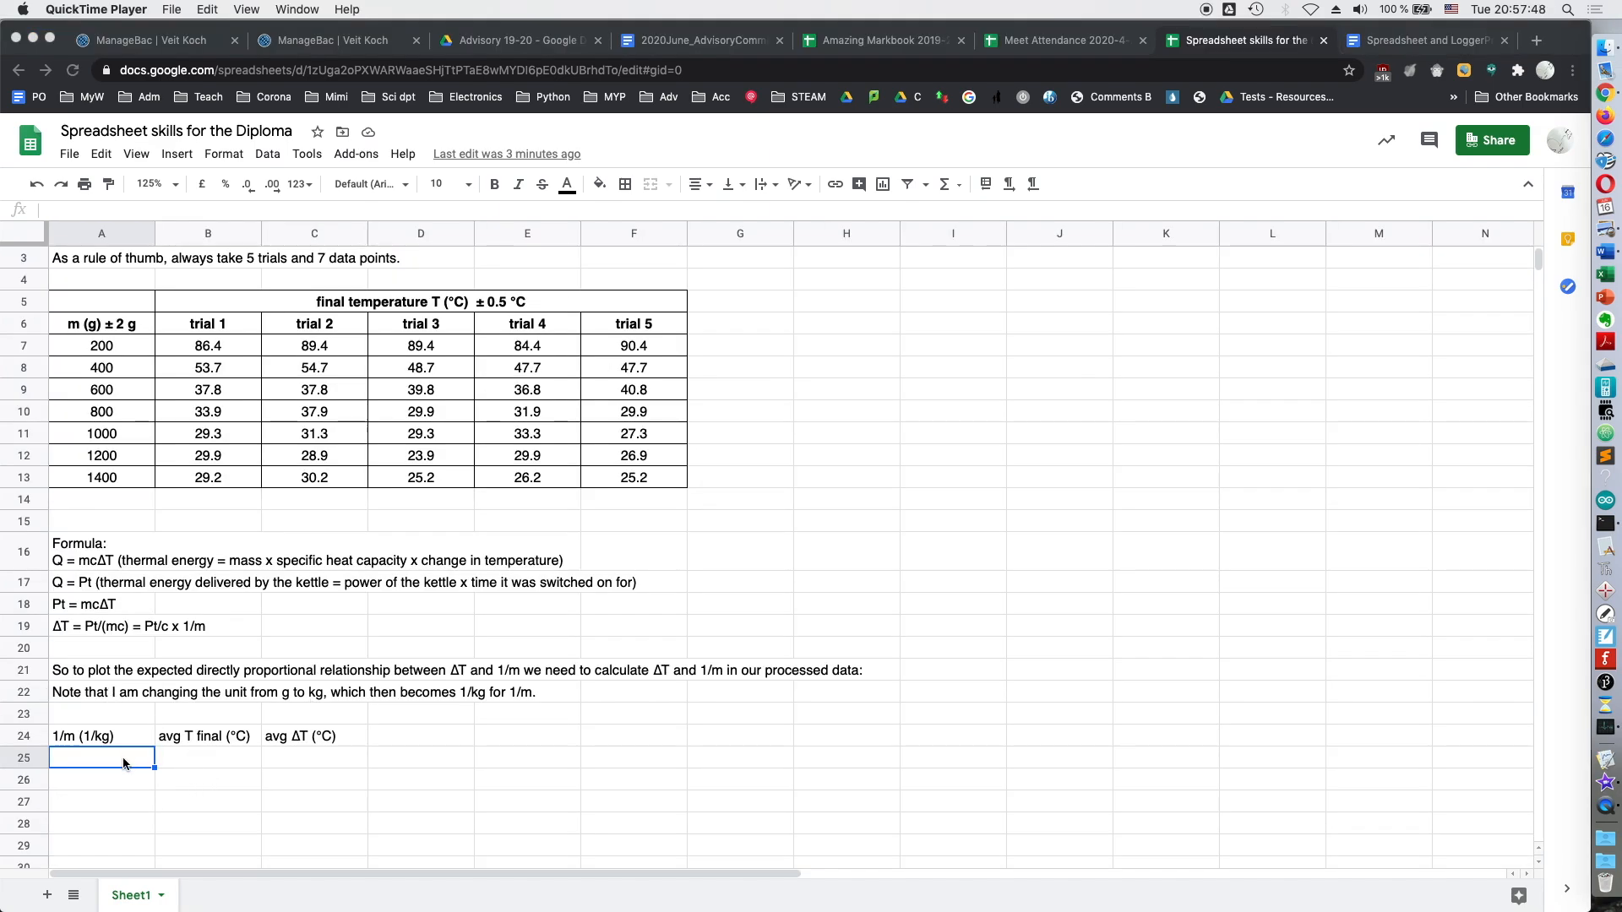
- Calculate 1/m in 1/kg for the first mass by entering =1/(A7/1000) in cell A25
click(124, 763)
text(=1/)
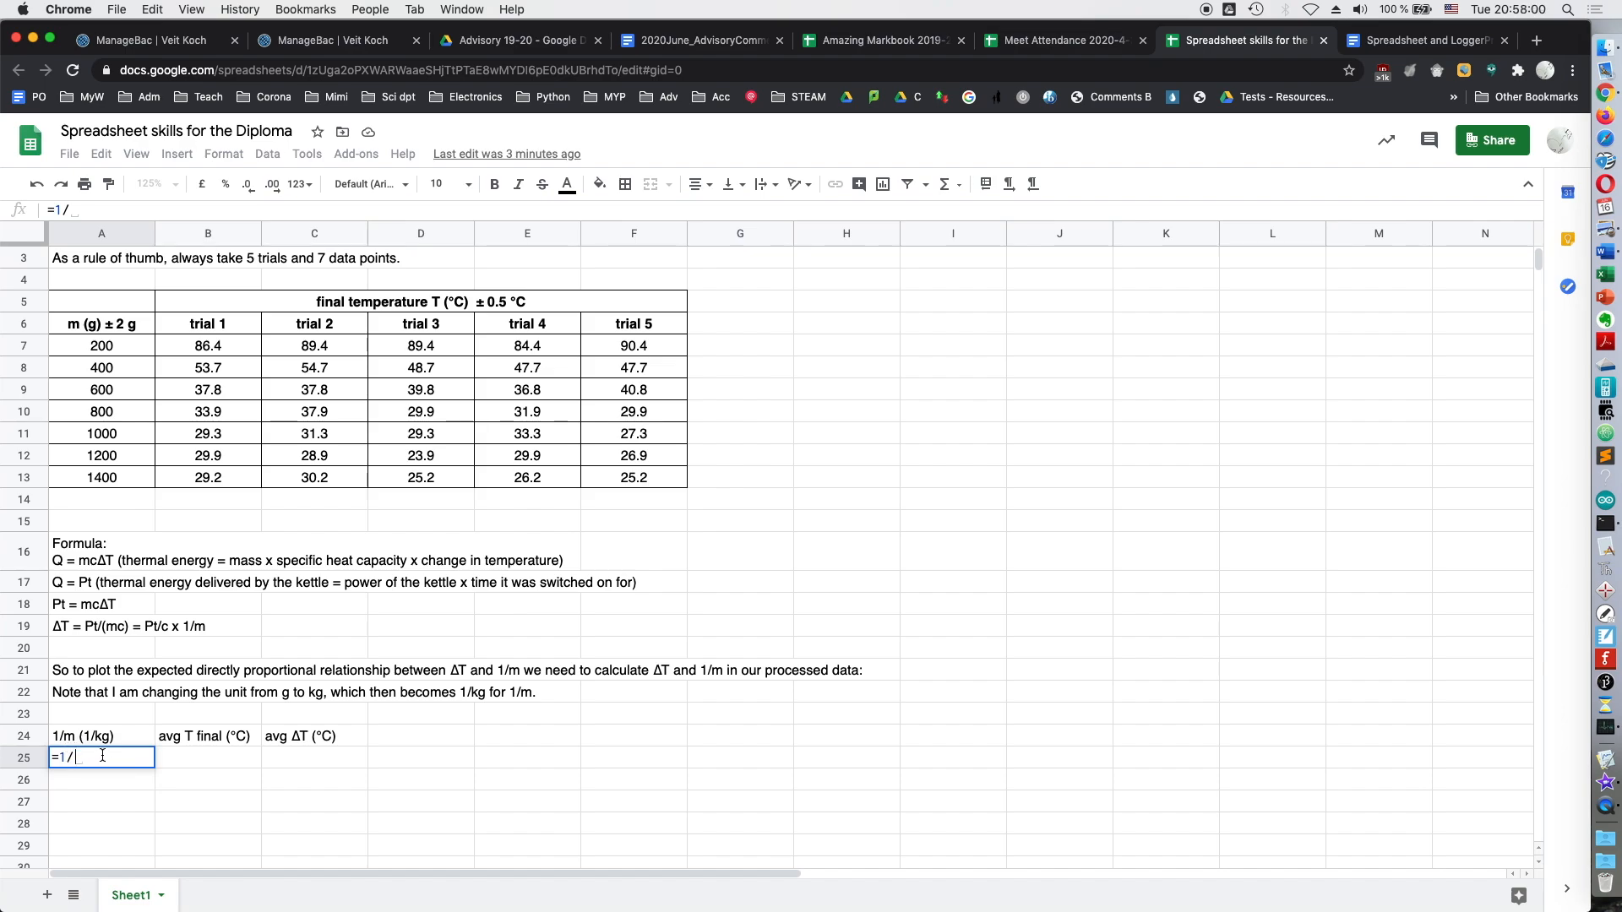
text((1)
key(BackSpace)
text(A7)
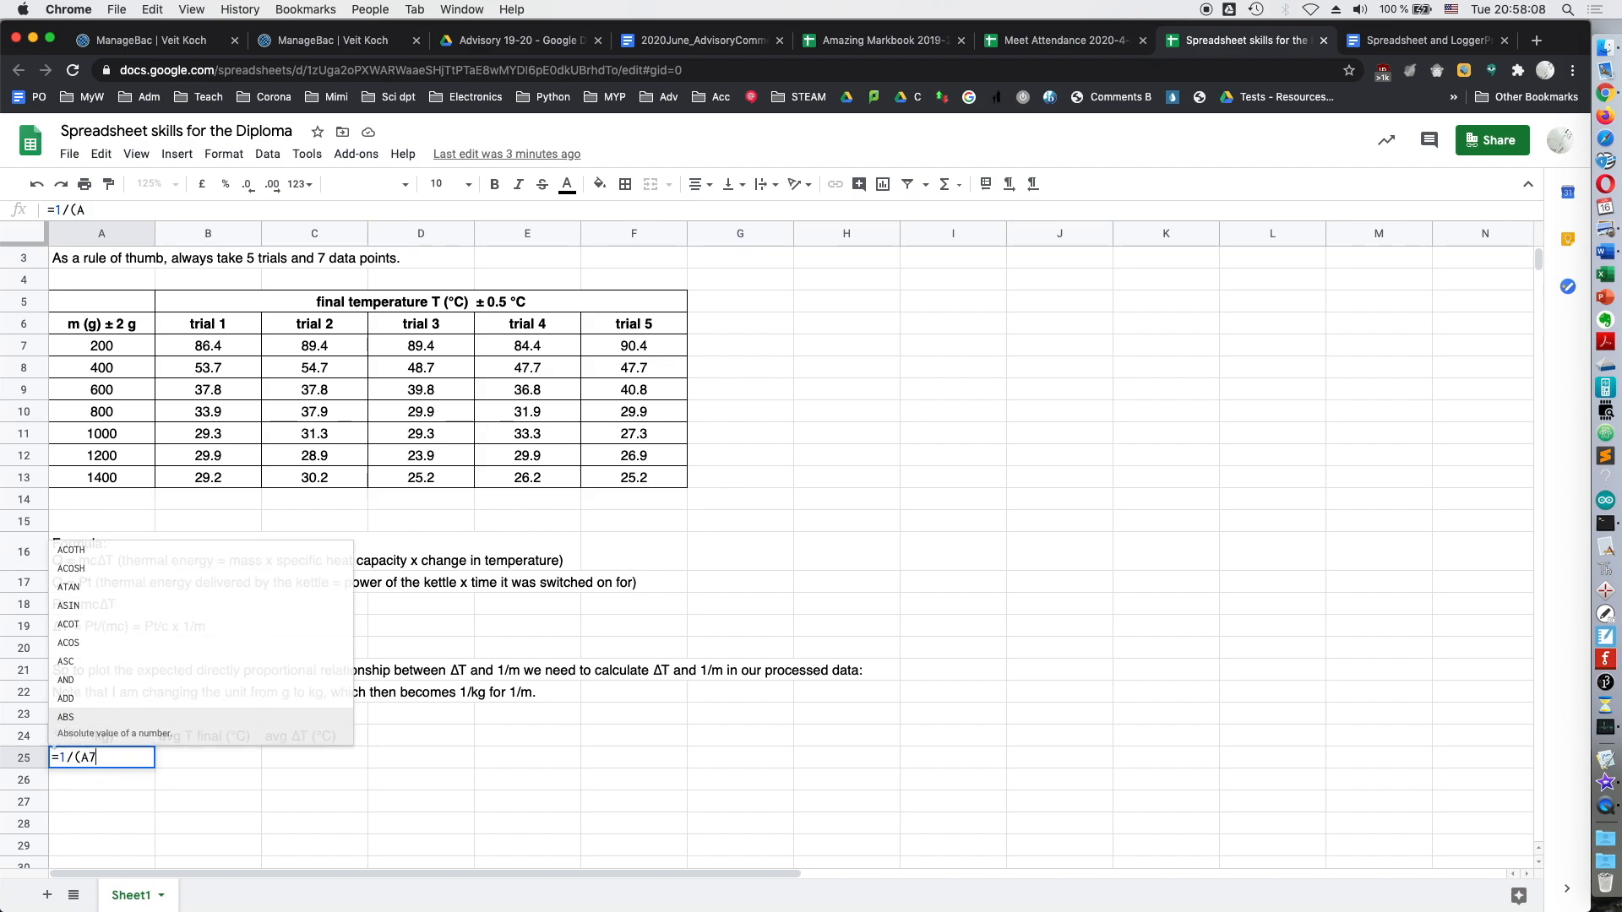
key(BackSpace)
key(BackSpace)
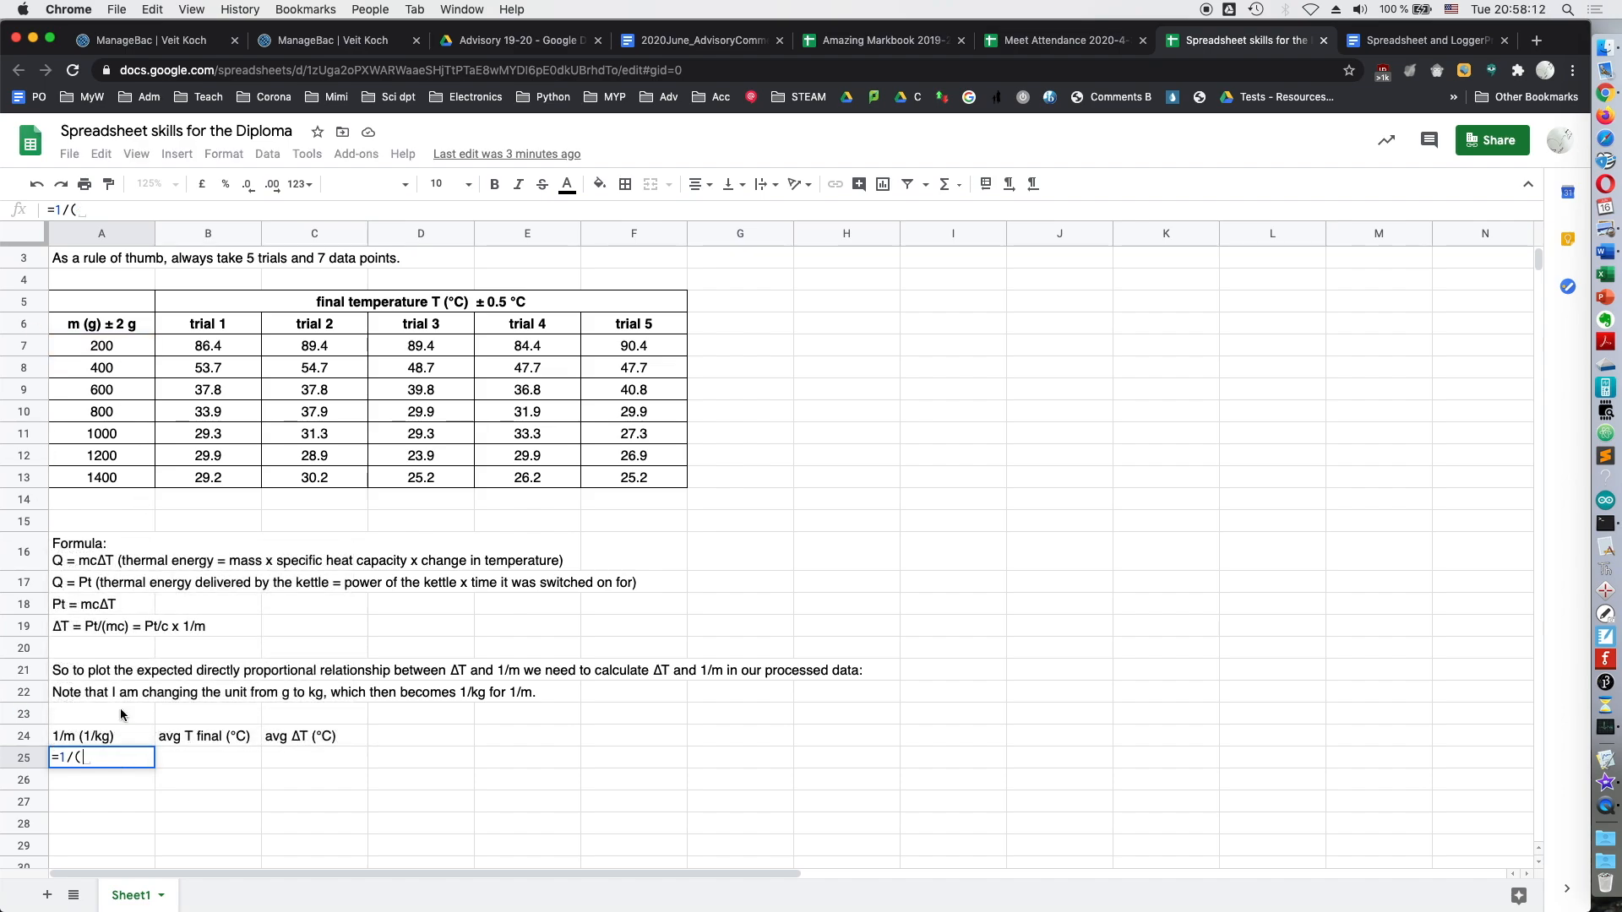
click(104, 347)
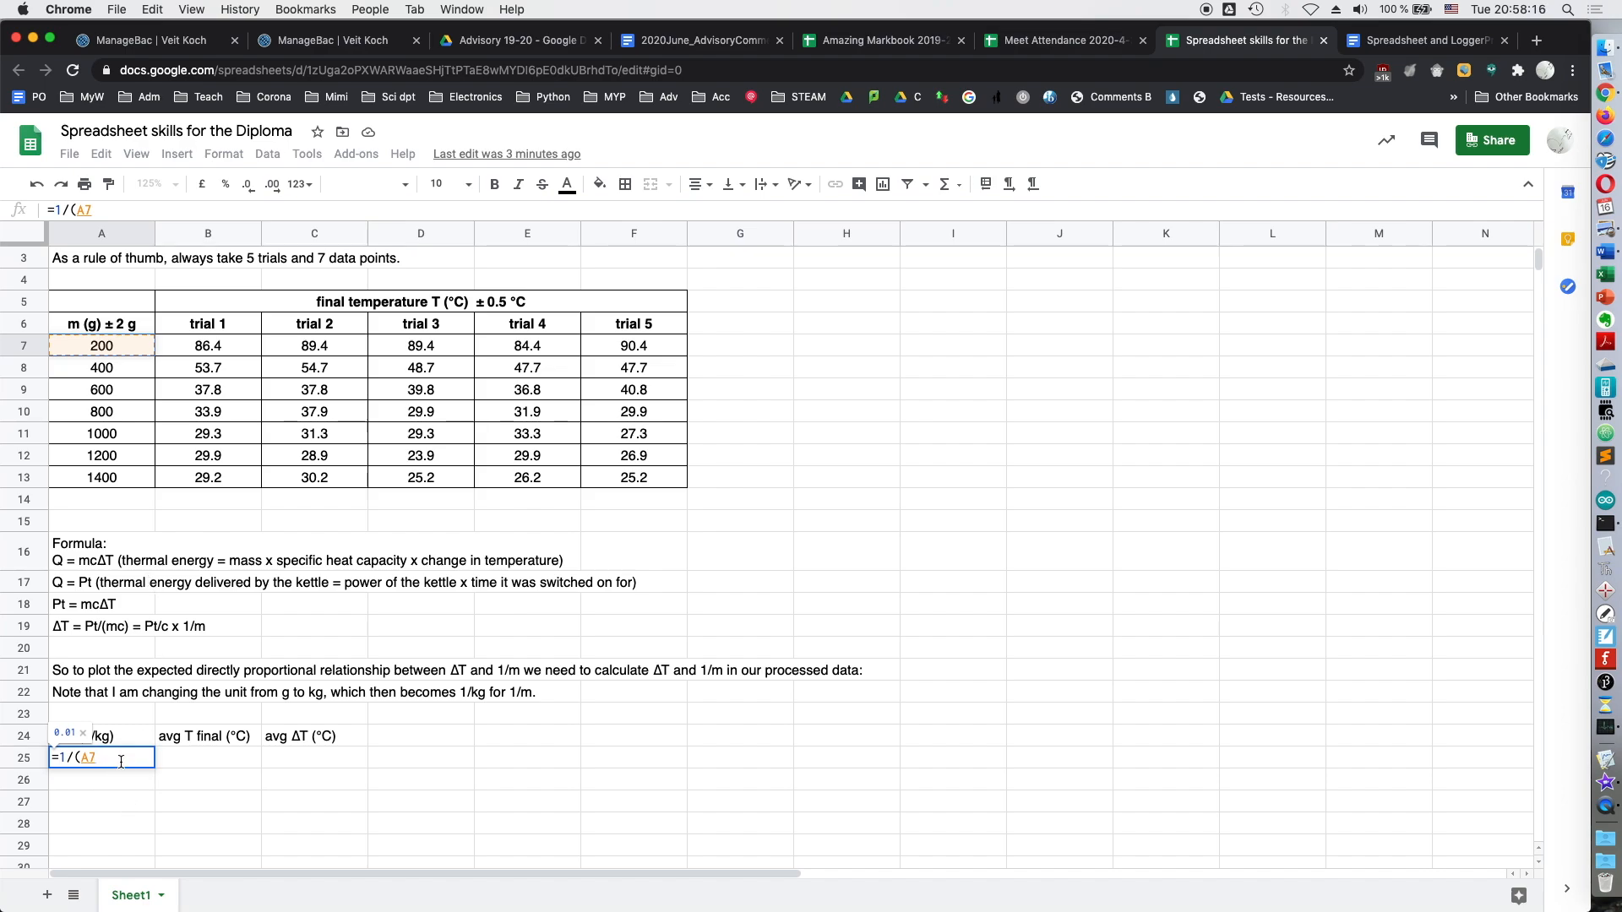
text(/1000))
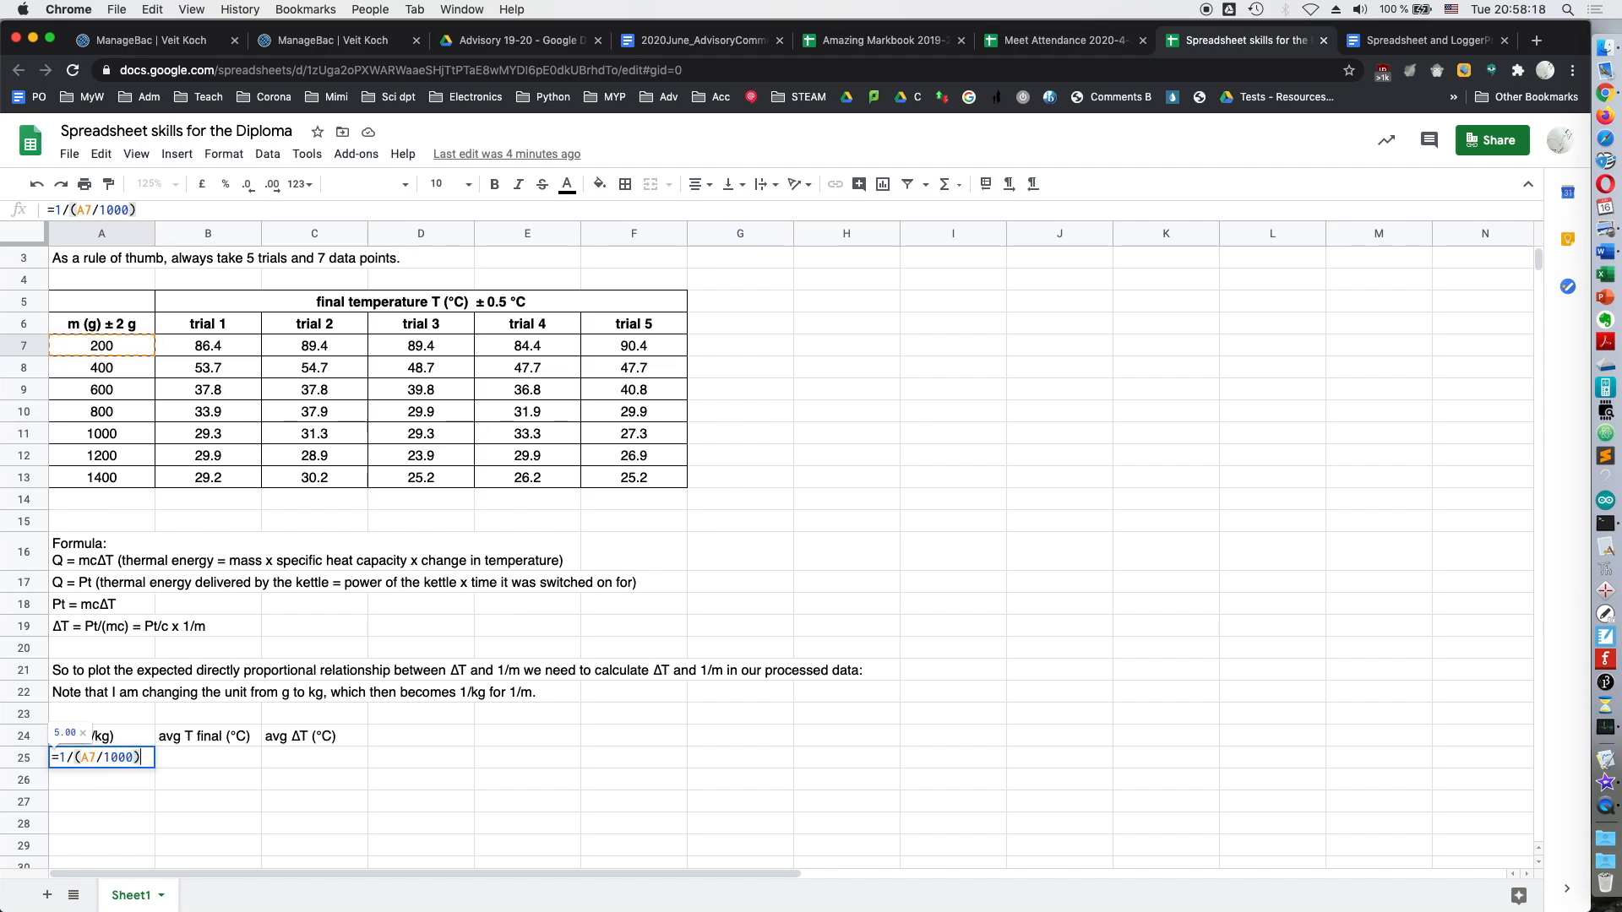
key(Return)
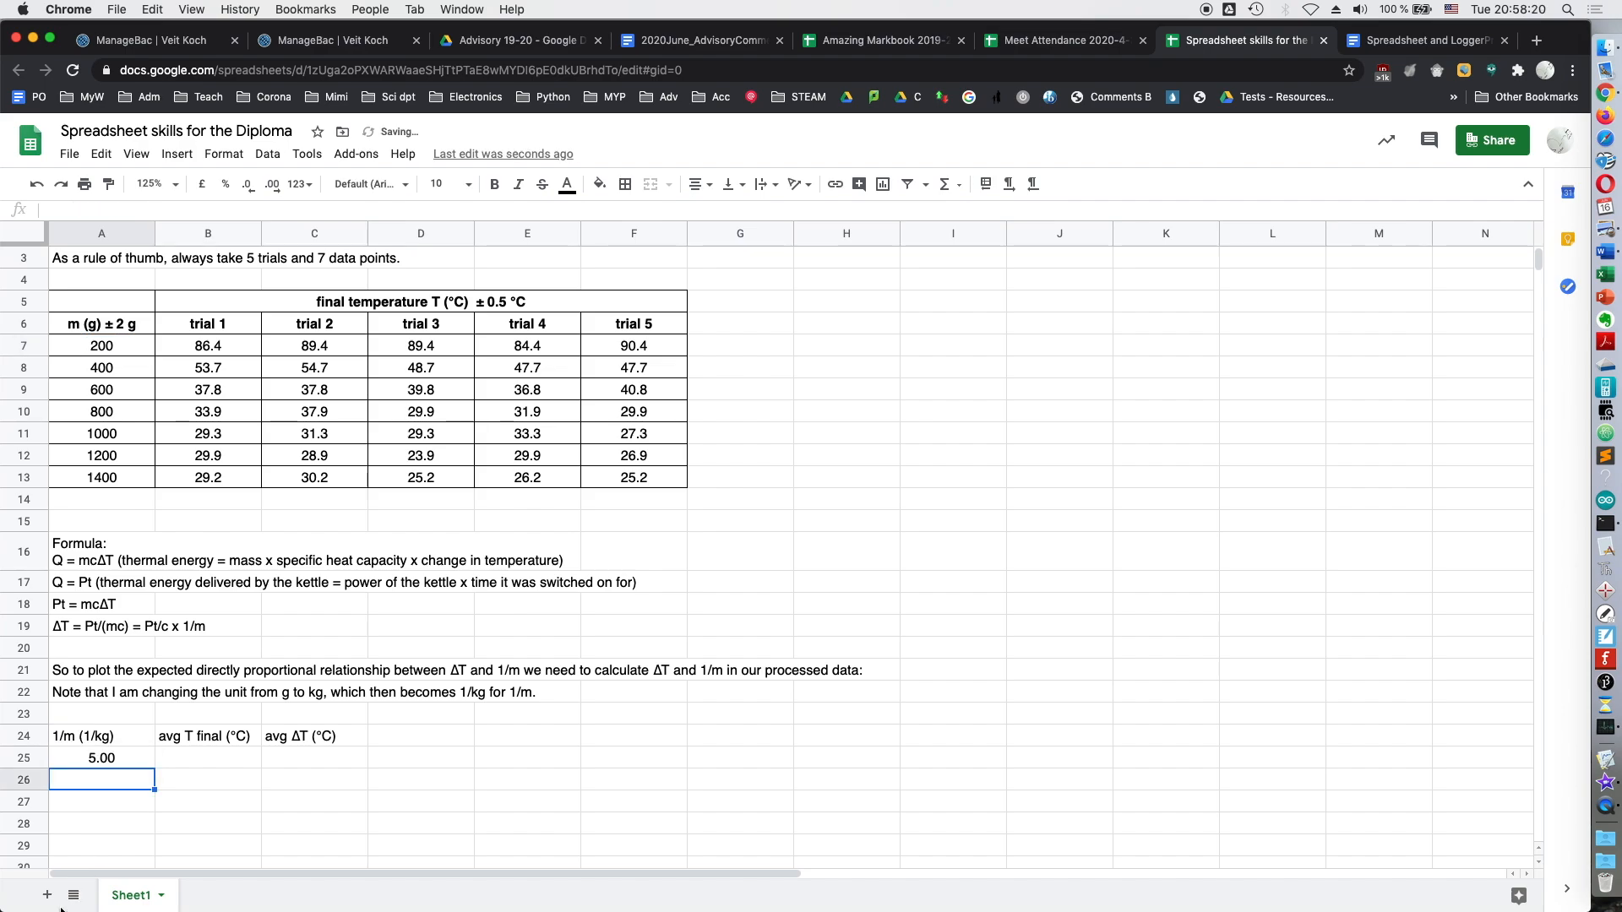
- Set the 1/m formula in cell A25 to =1000/A7
click(116, 761)
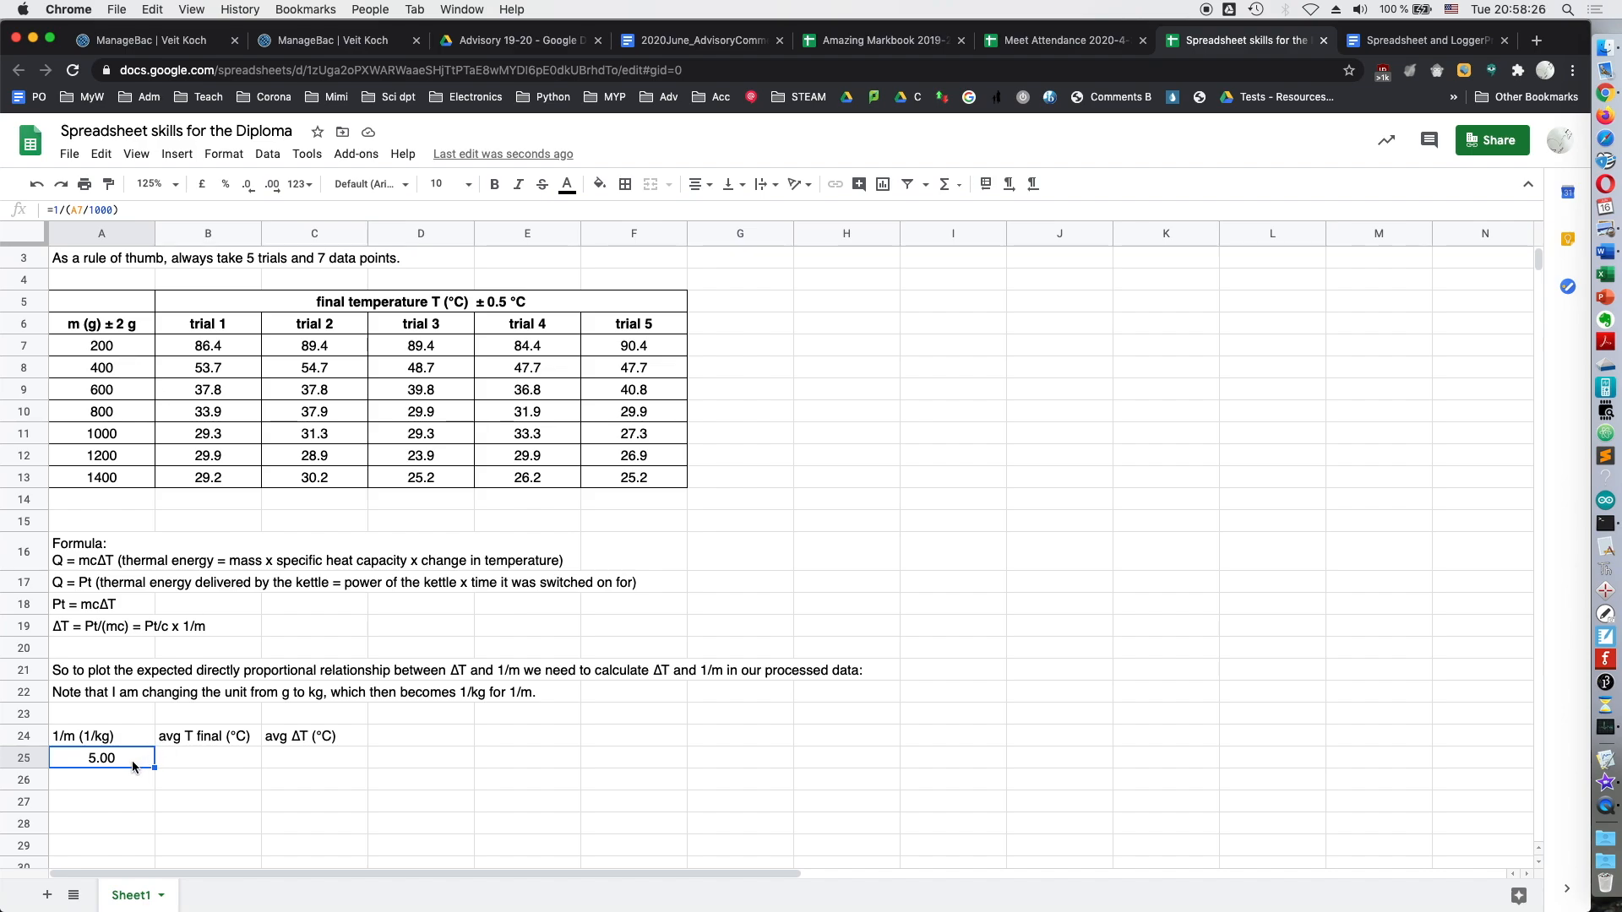
drag(131, 209, 51, 210)
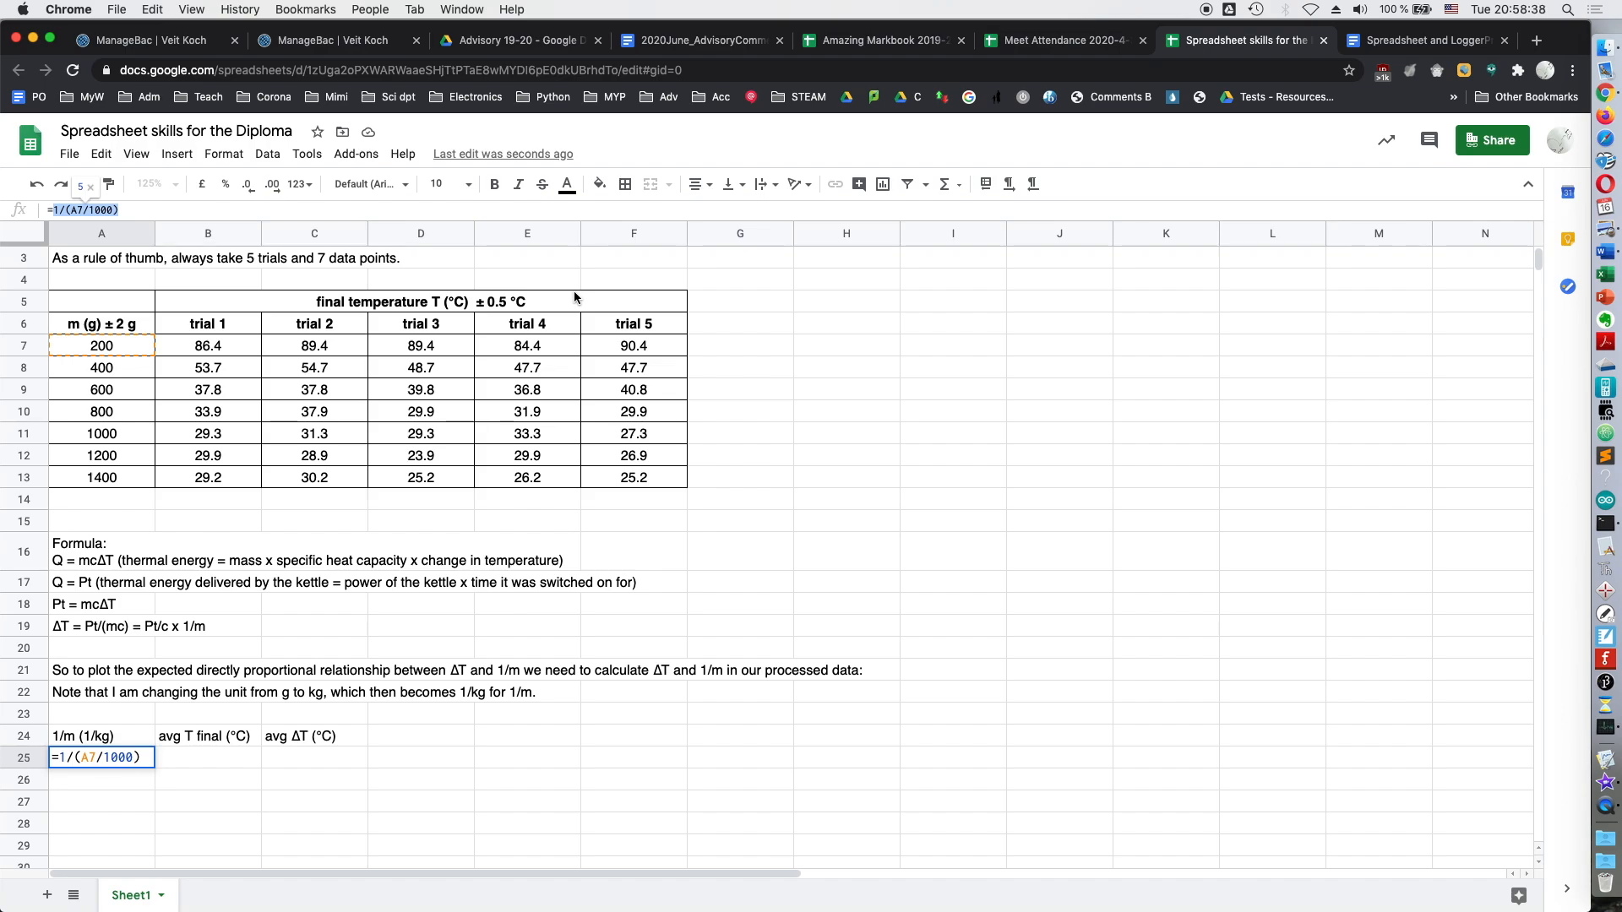
text(=1000/)
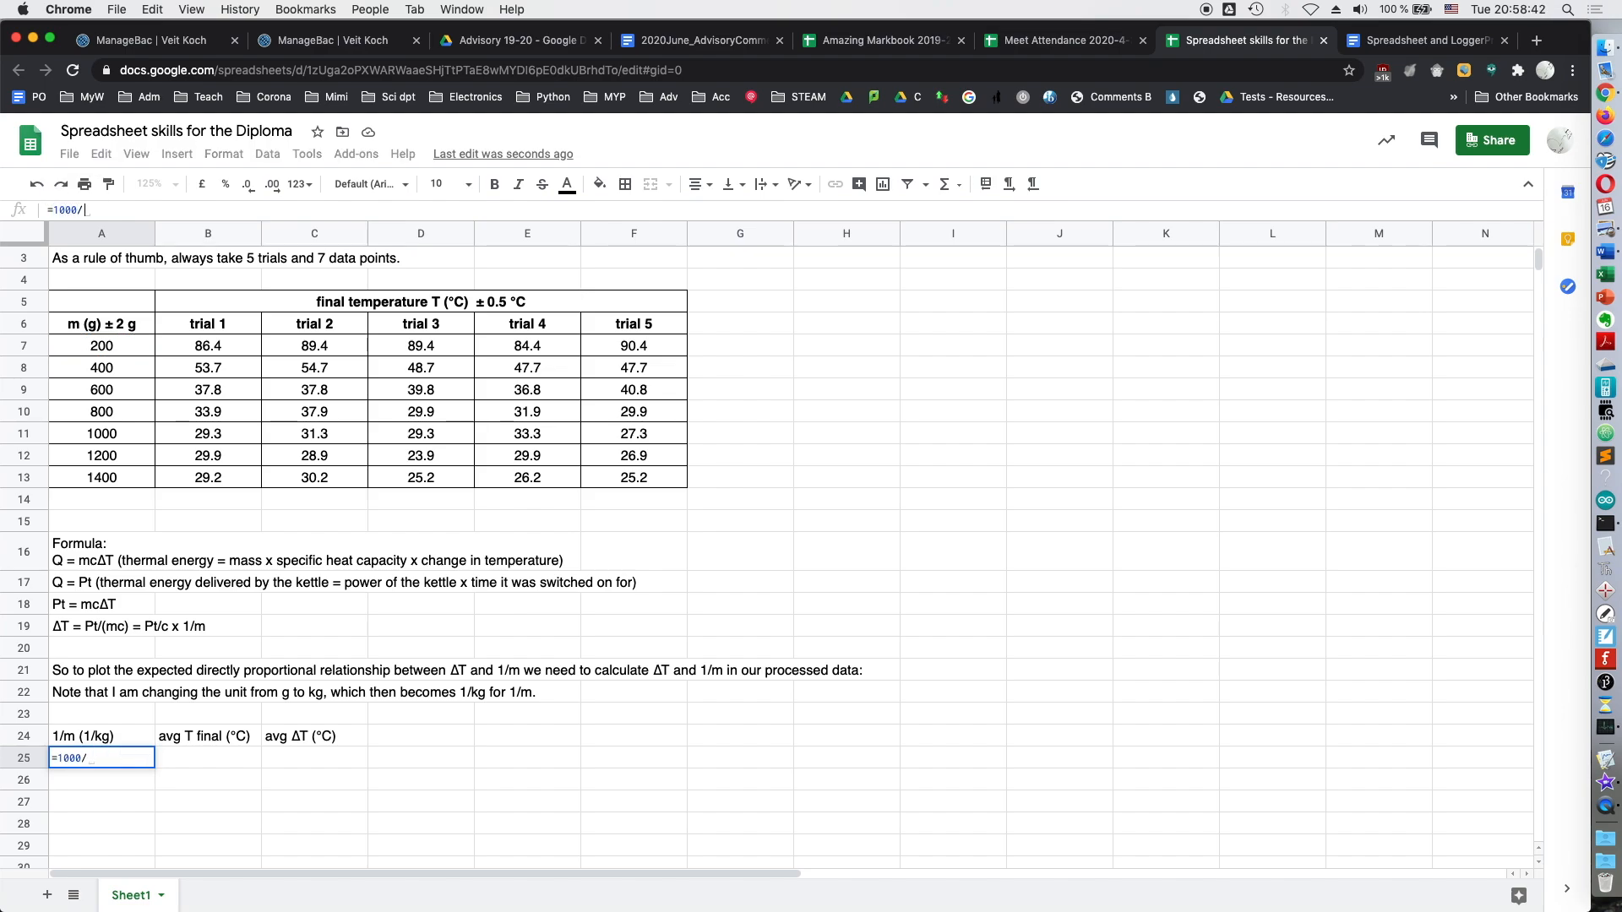
click(106, 342)
key(Return)
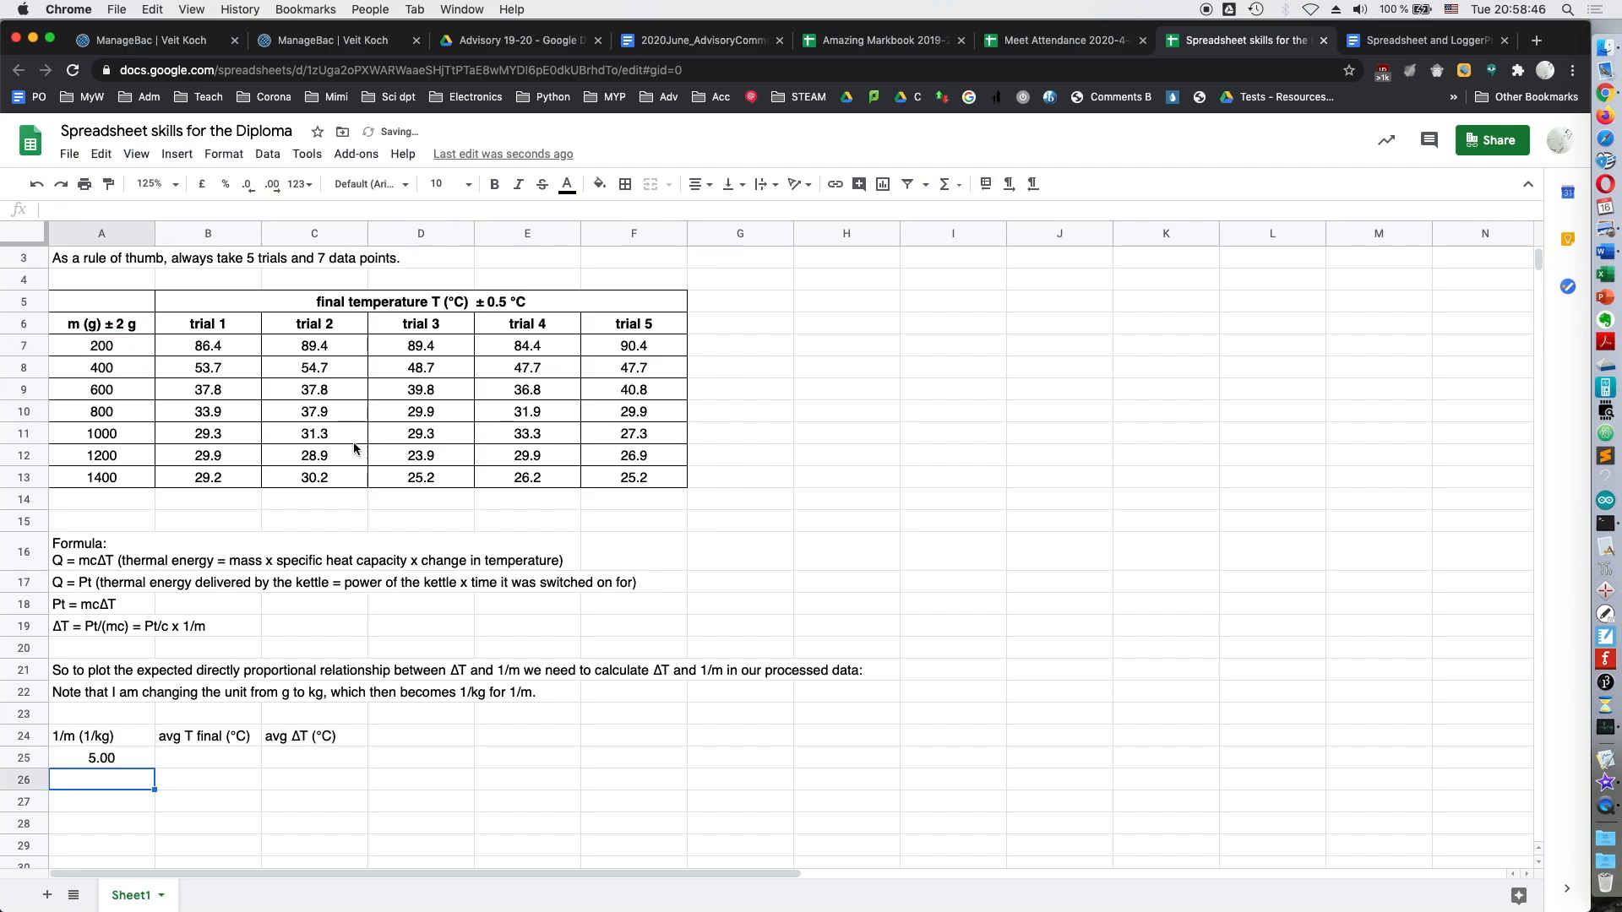
- Fill the 1/m formula from A25 down to A31 and check the copied formula in A29
scroll(284, 701, down, 5)
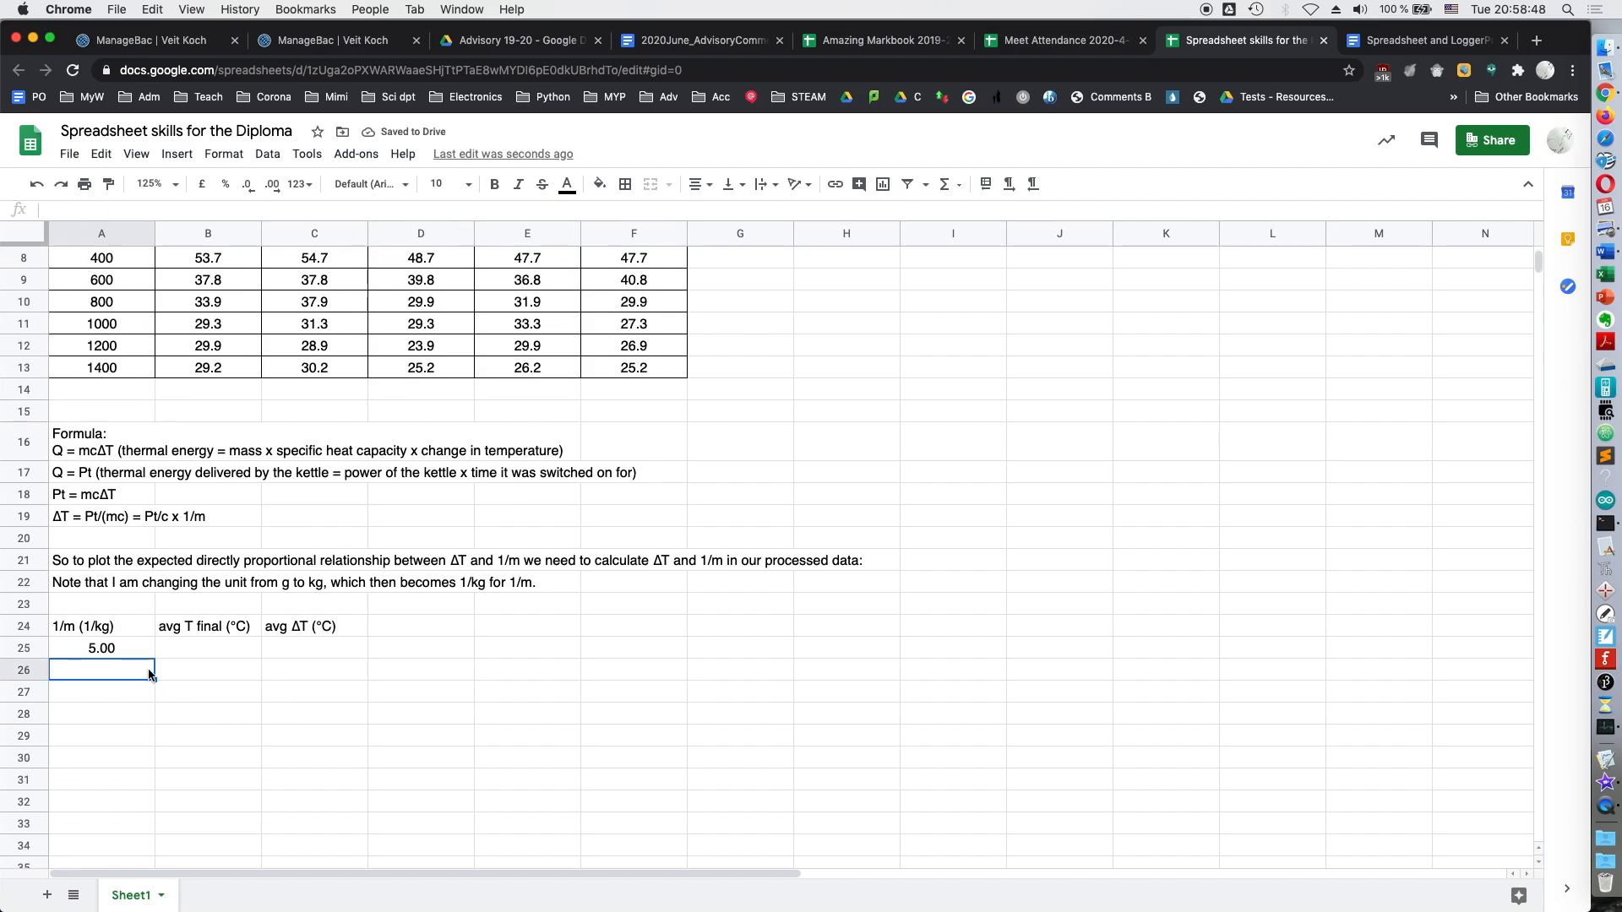
key(Up)
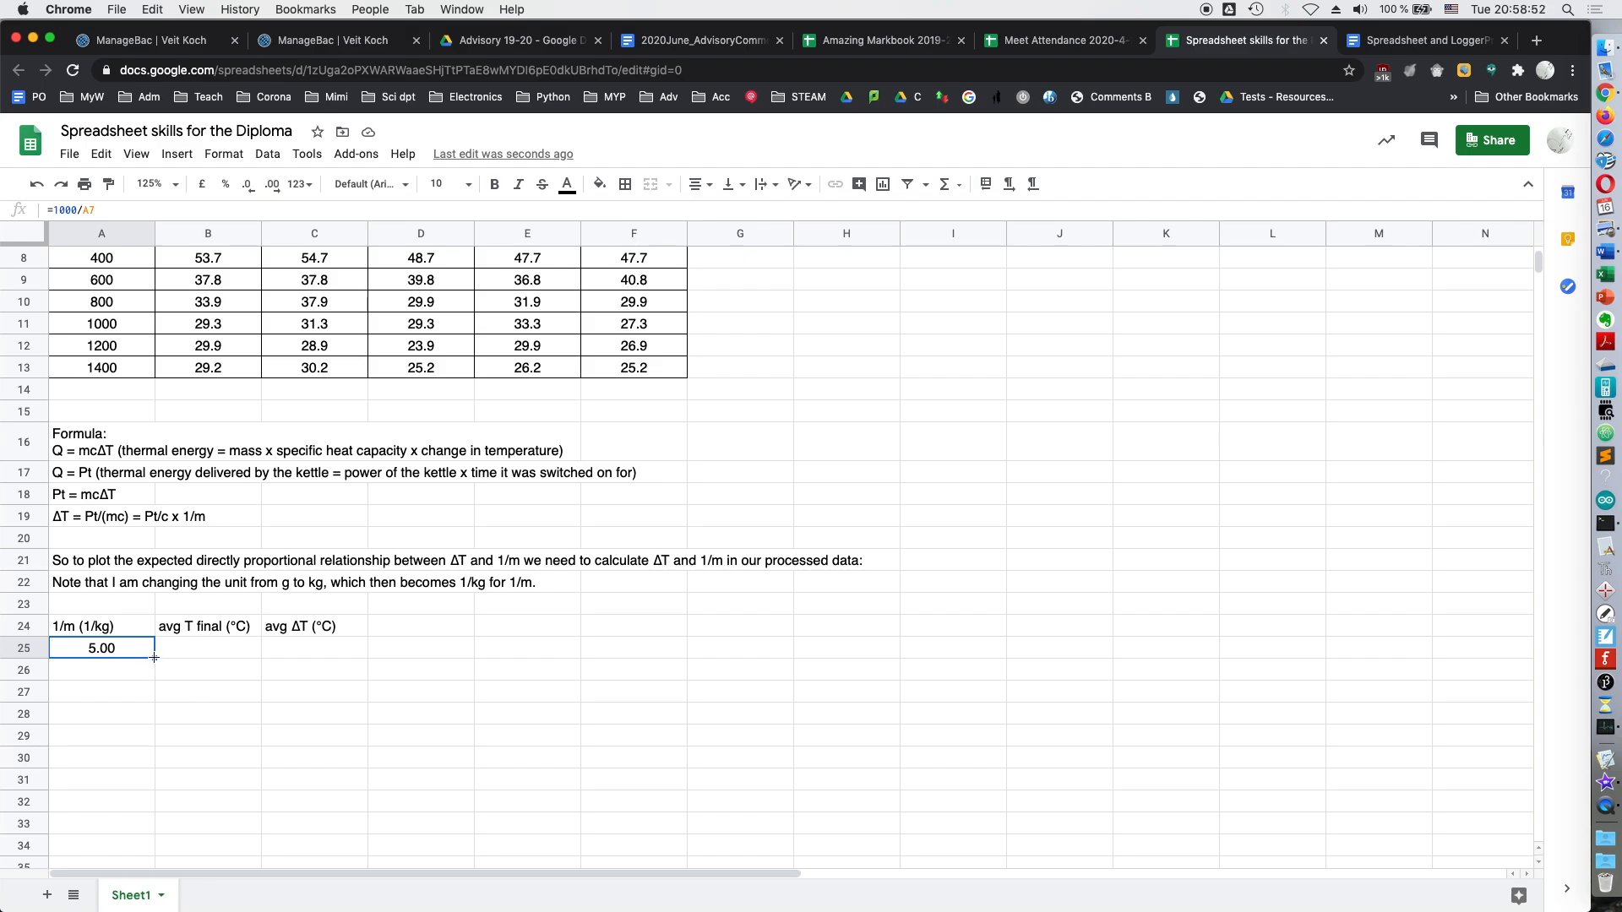
scroll(179, 568, up, 3)
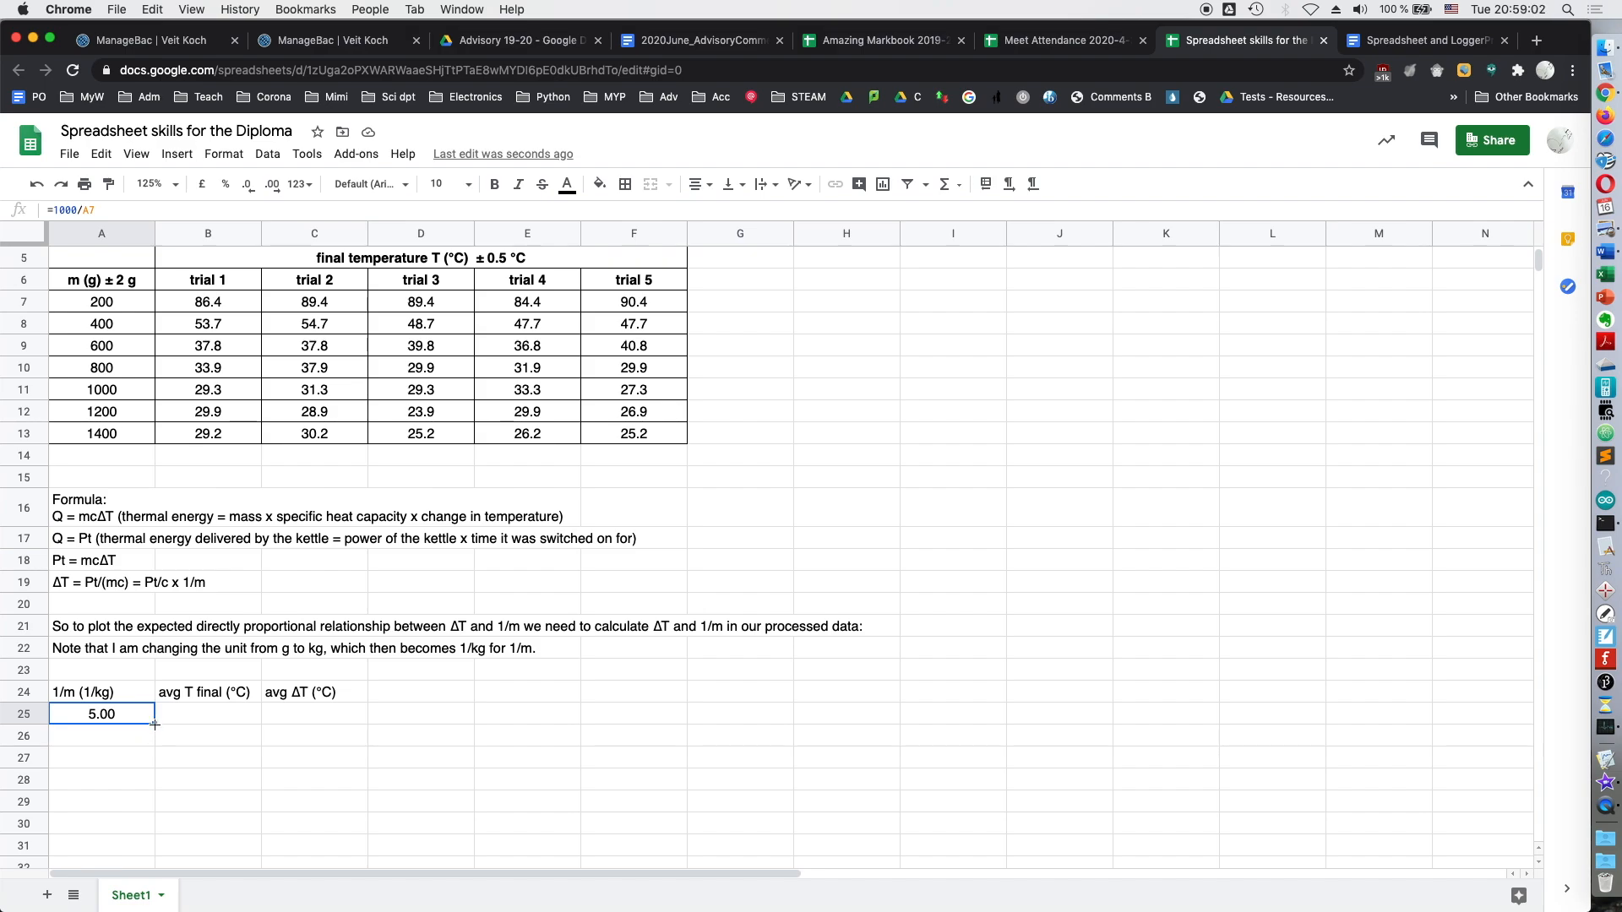
drag(155, 724, 155, 842)
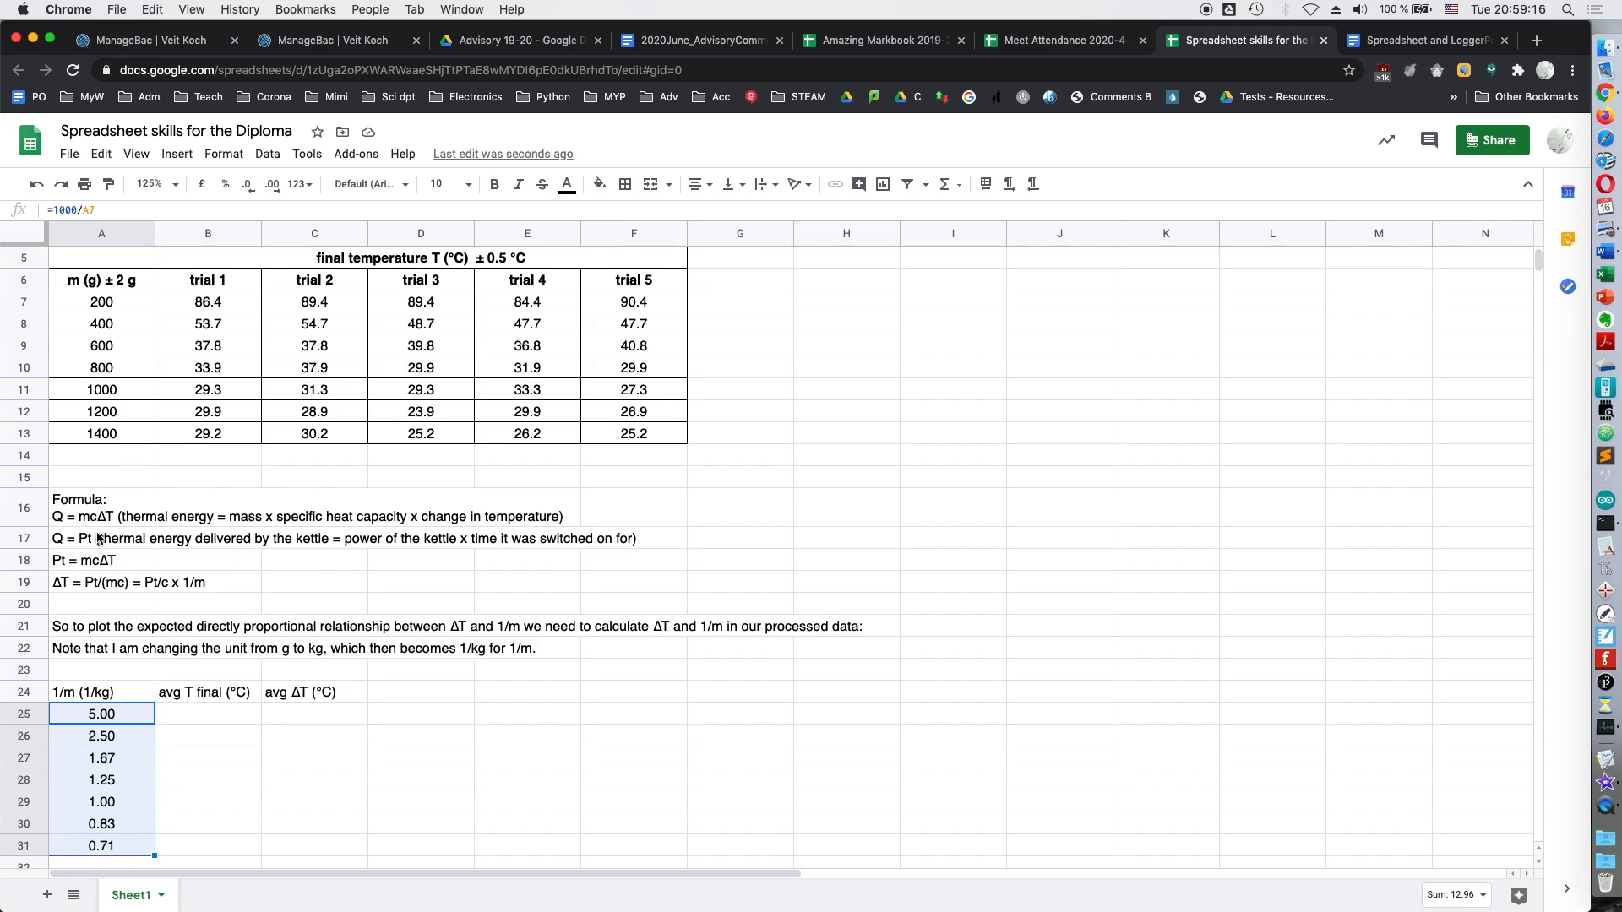
click(125, 807)
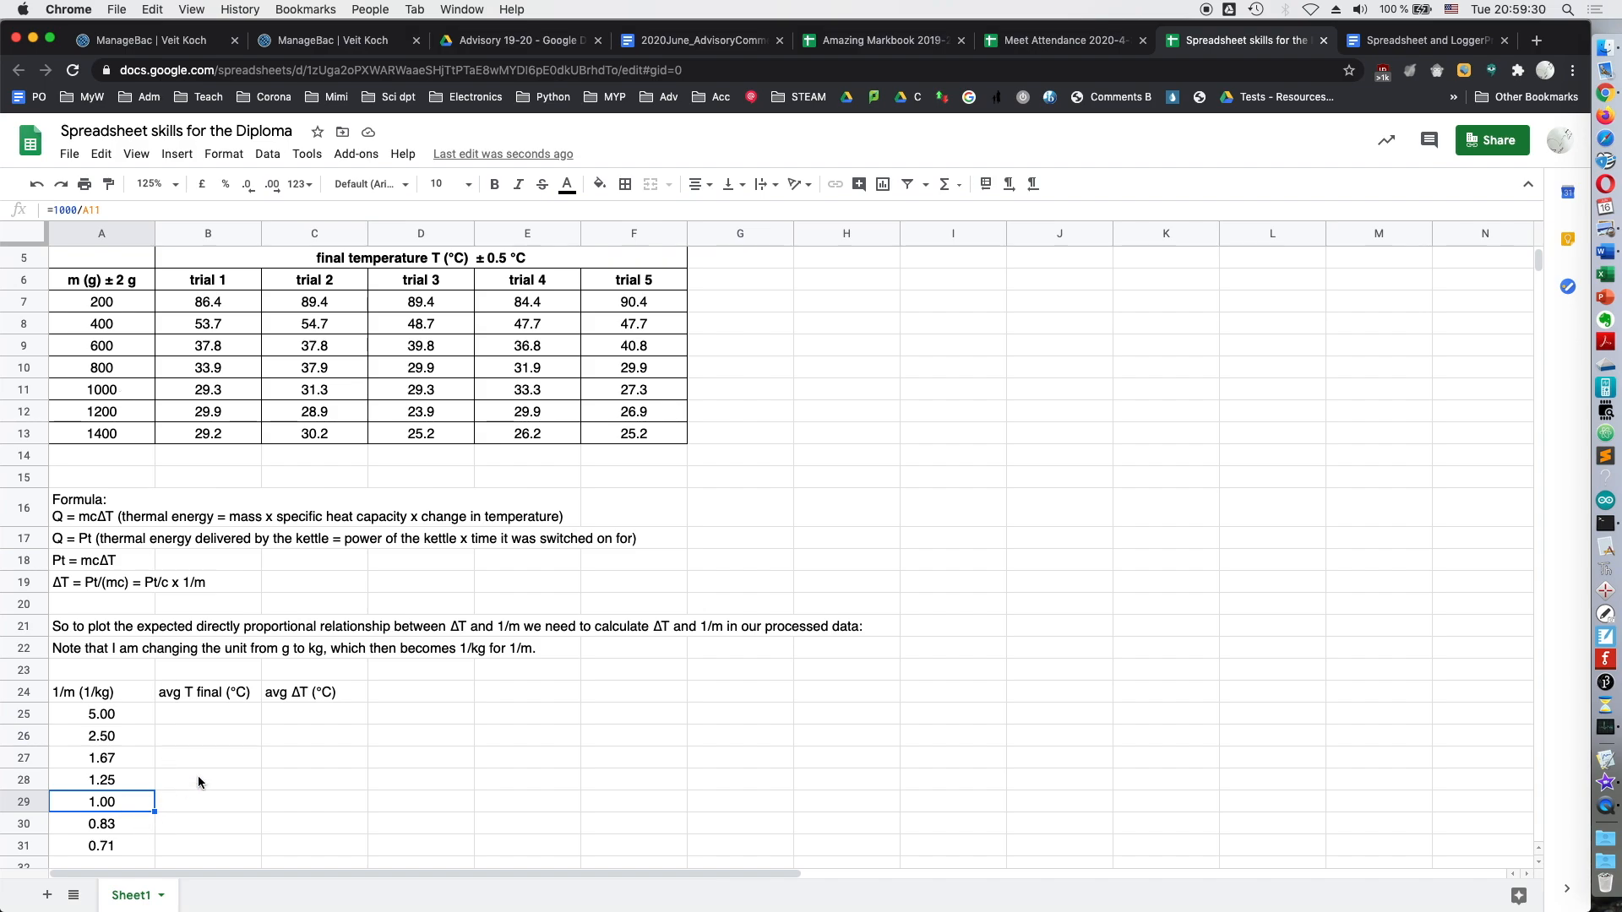
- Average the five trials B7:F7 in cell B25 under avg T final and fill the formula down to B31
click(216, 716)
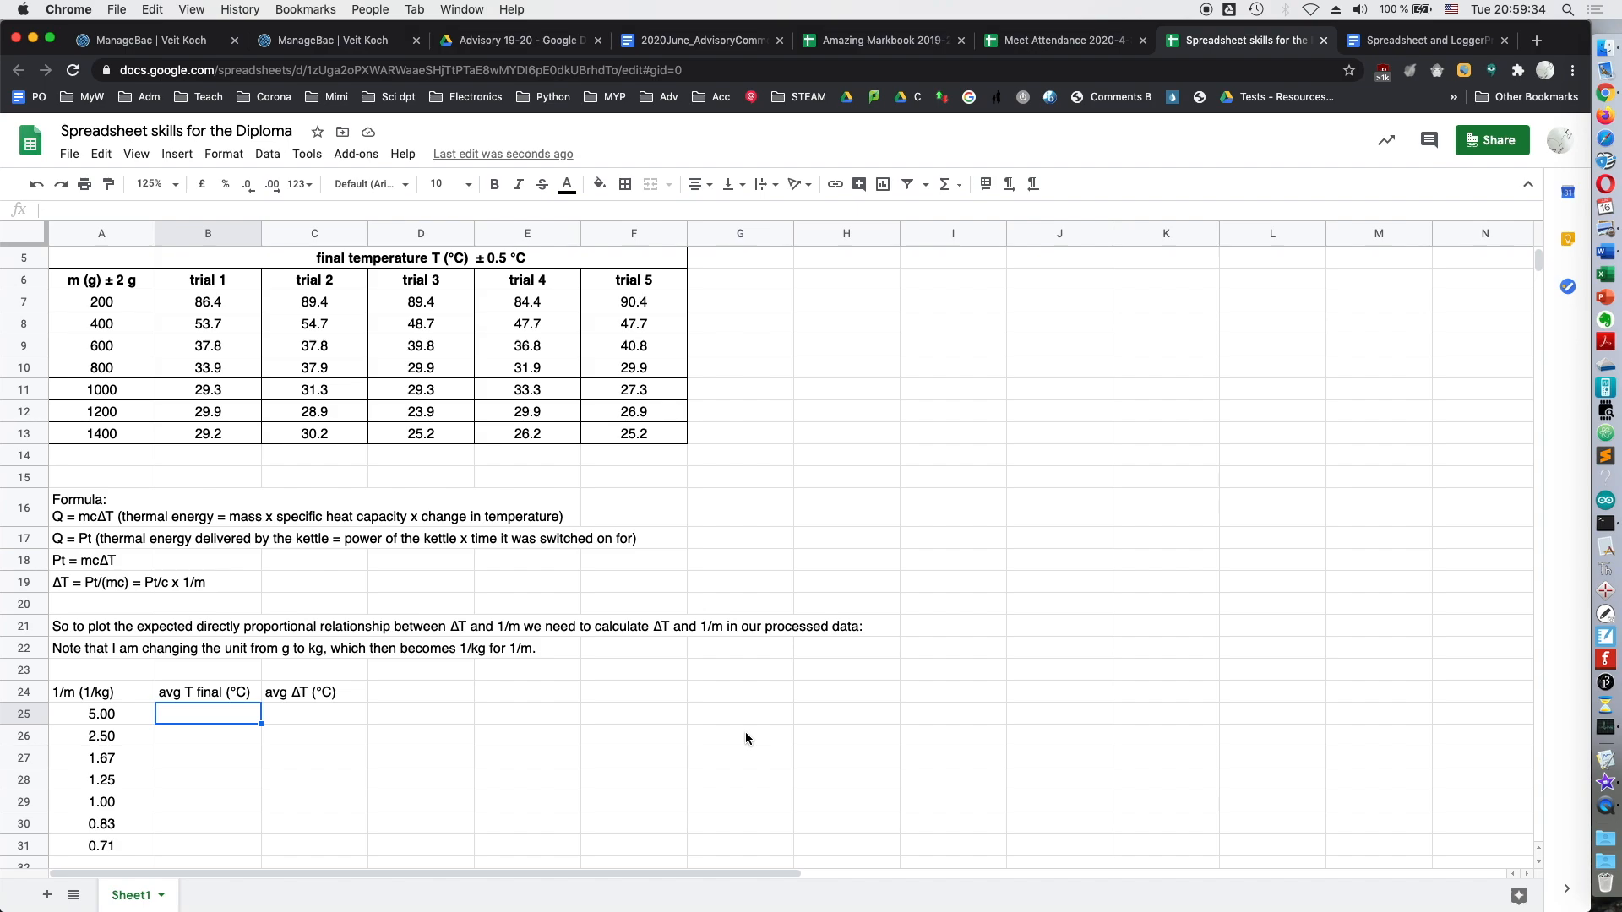
text(=average()
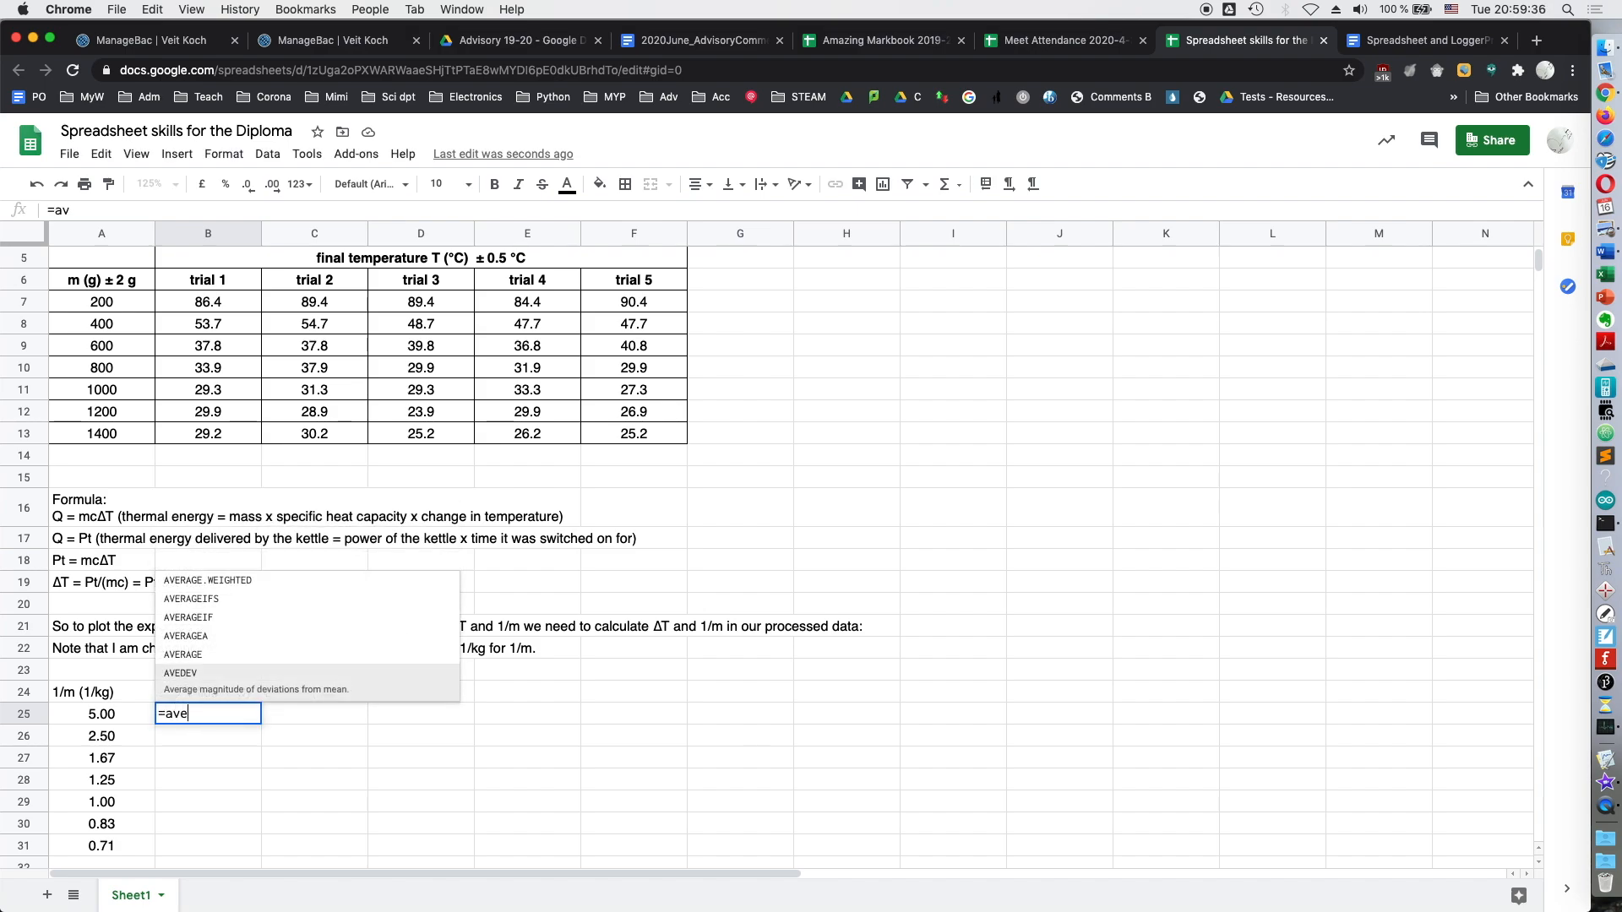
drag(218, 304, 644, 307)
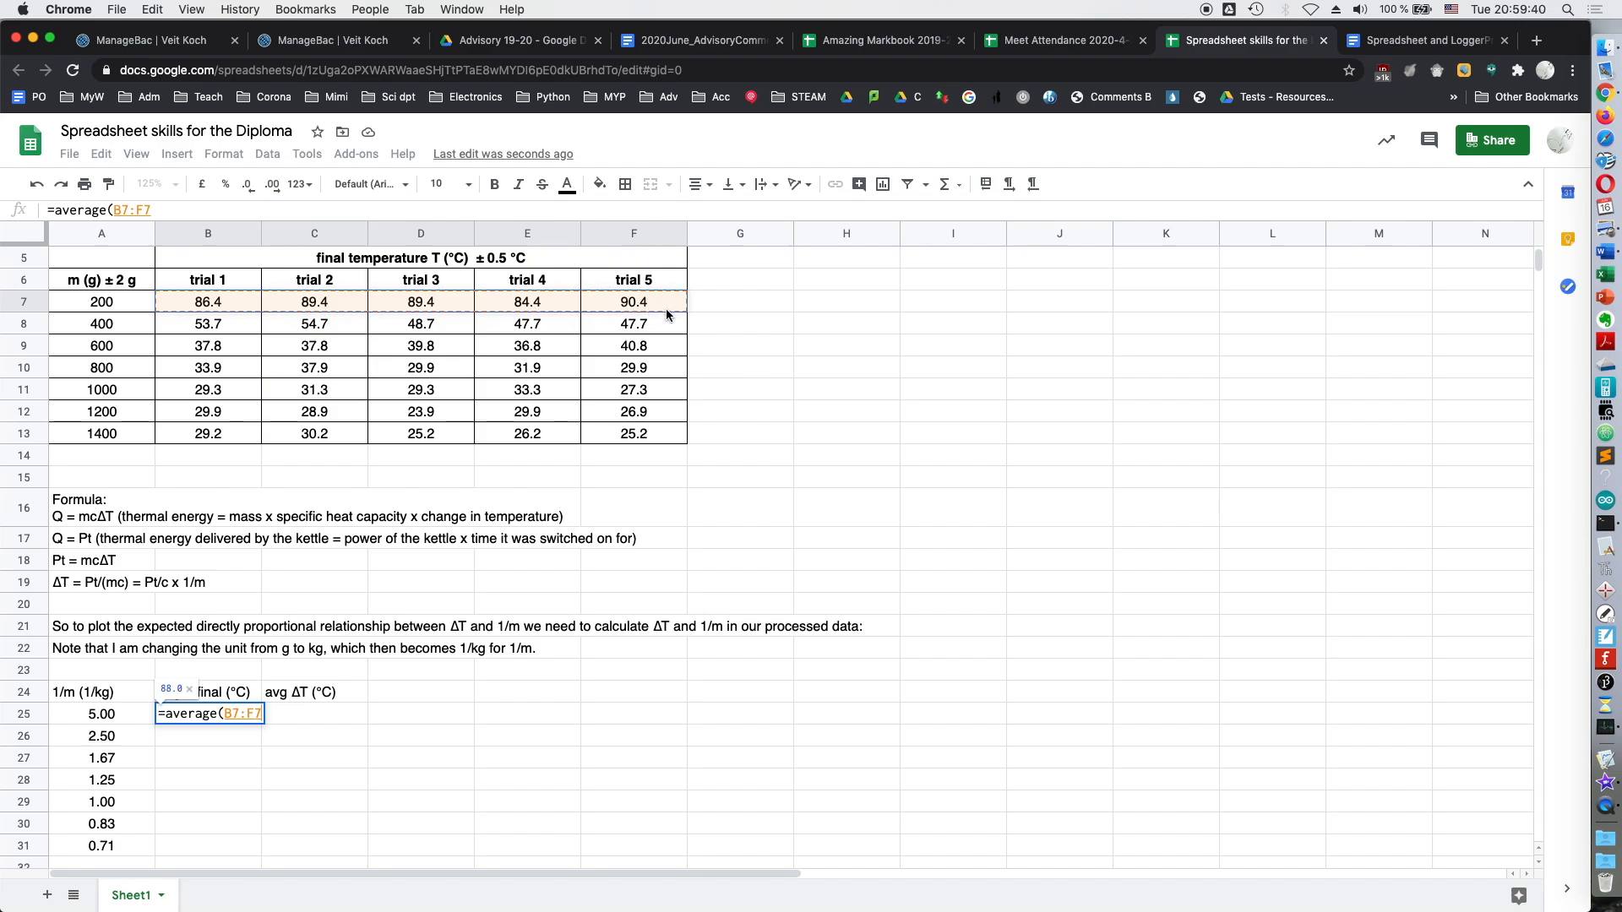
key(Return)
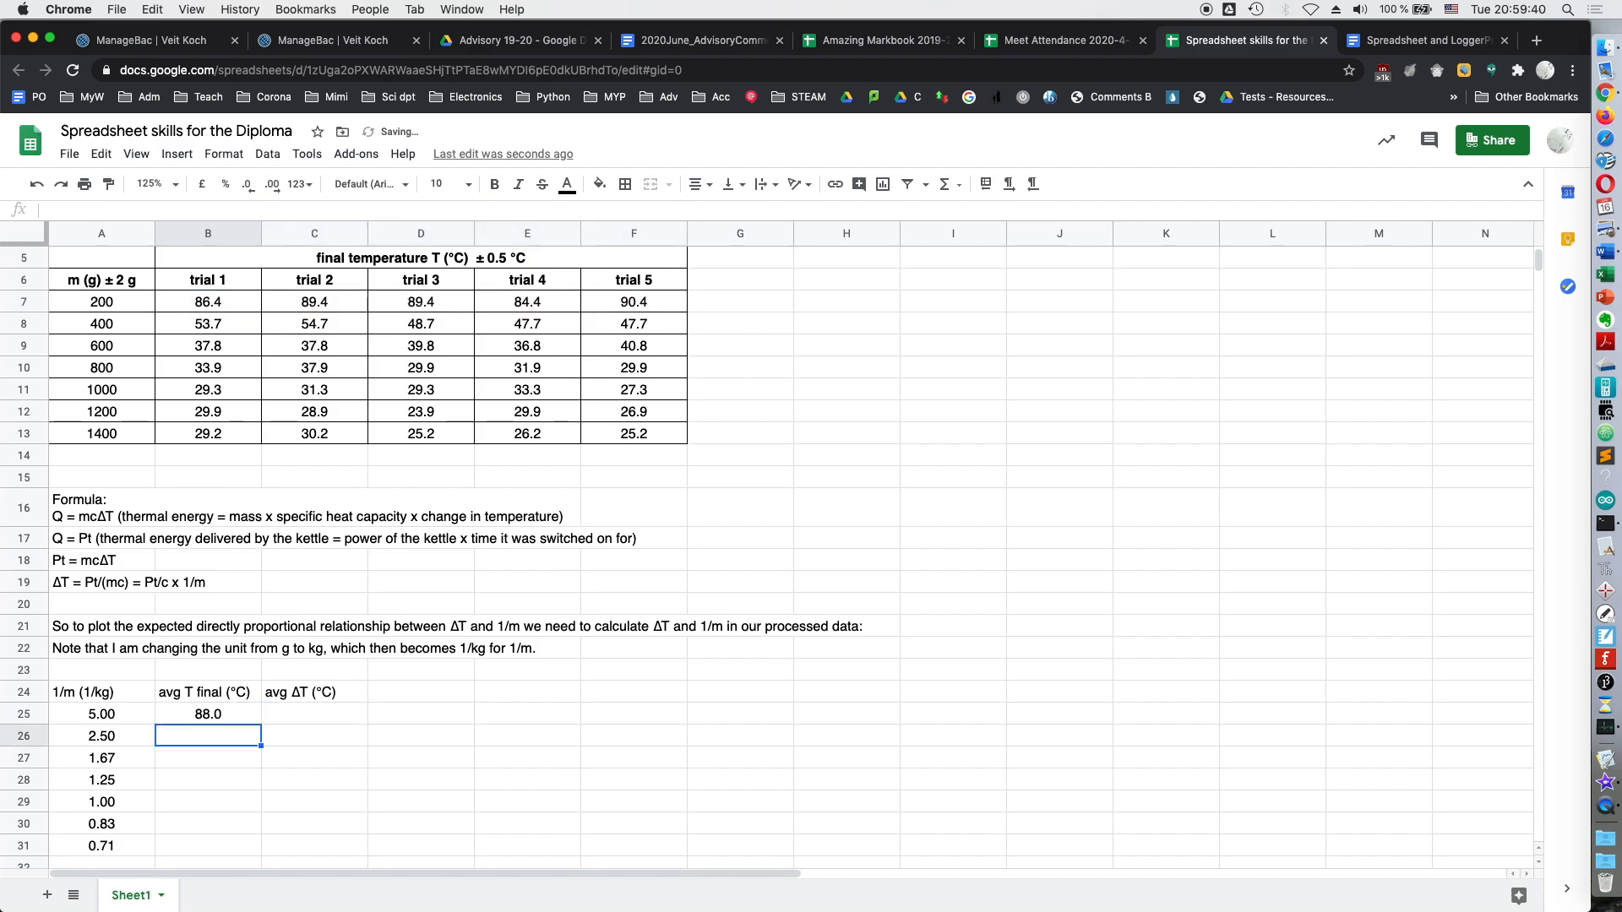
click(236, 720)
drag(264, 841, 263, 844)
- Enter =B25-15 in cell C25 under avg ΔT and fill the formula down to C31
click(330, 712)
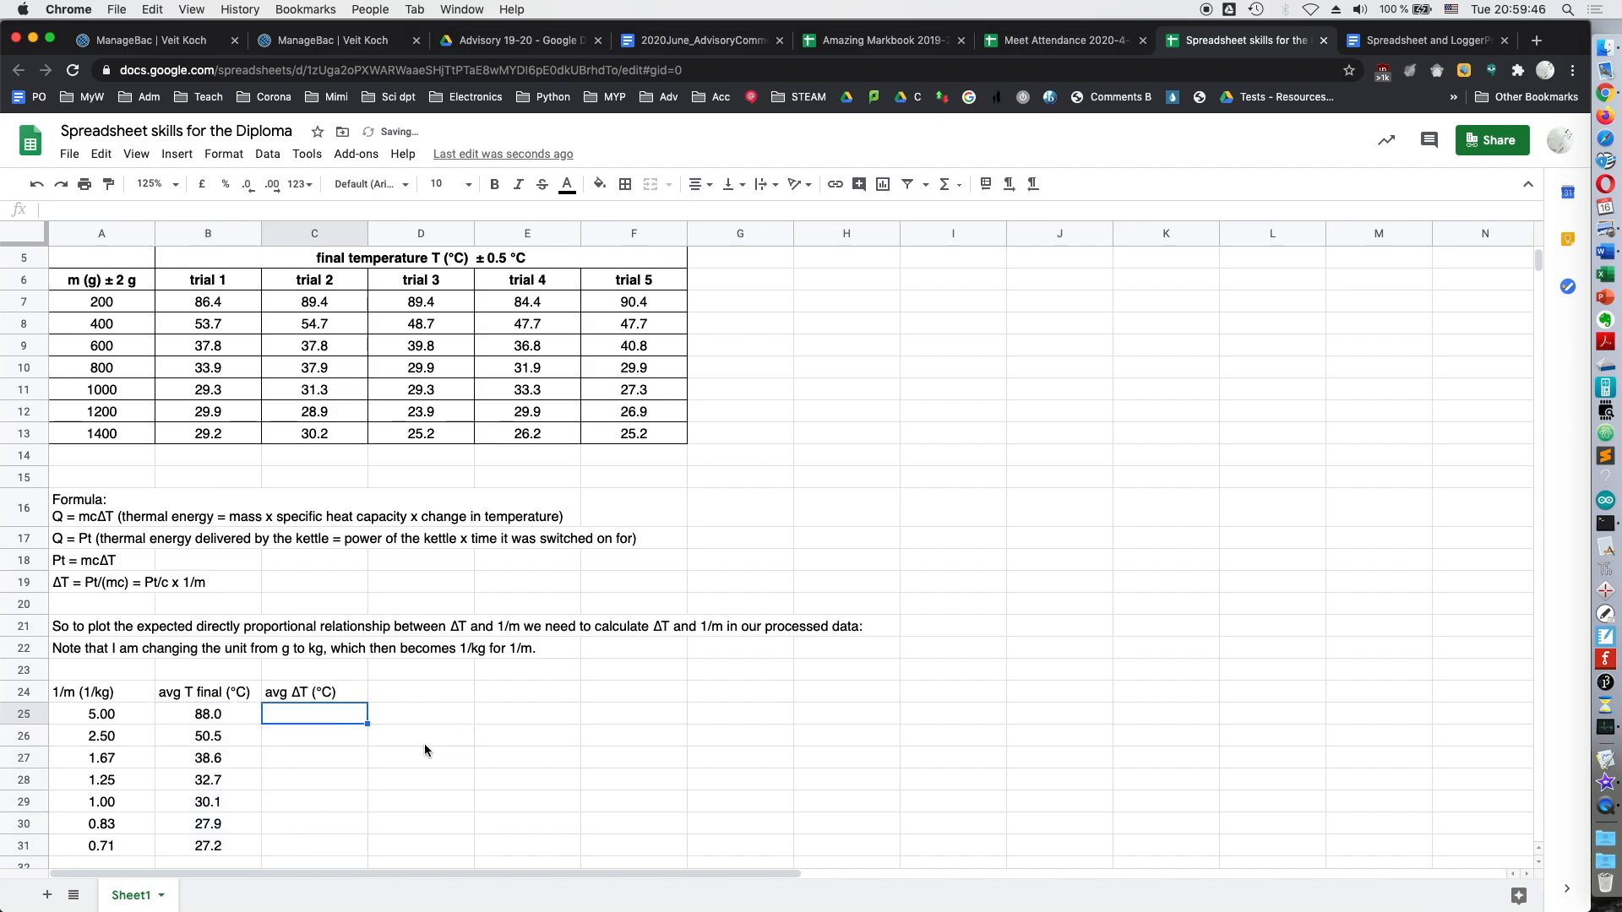
text(=)
click(234, 724)
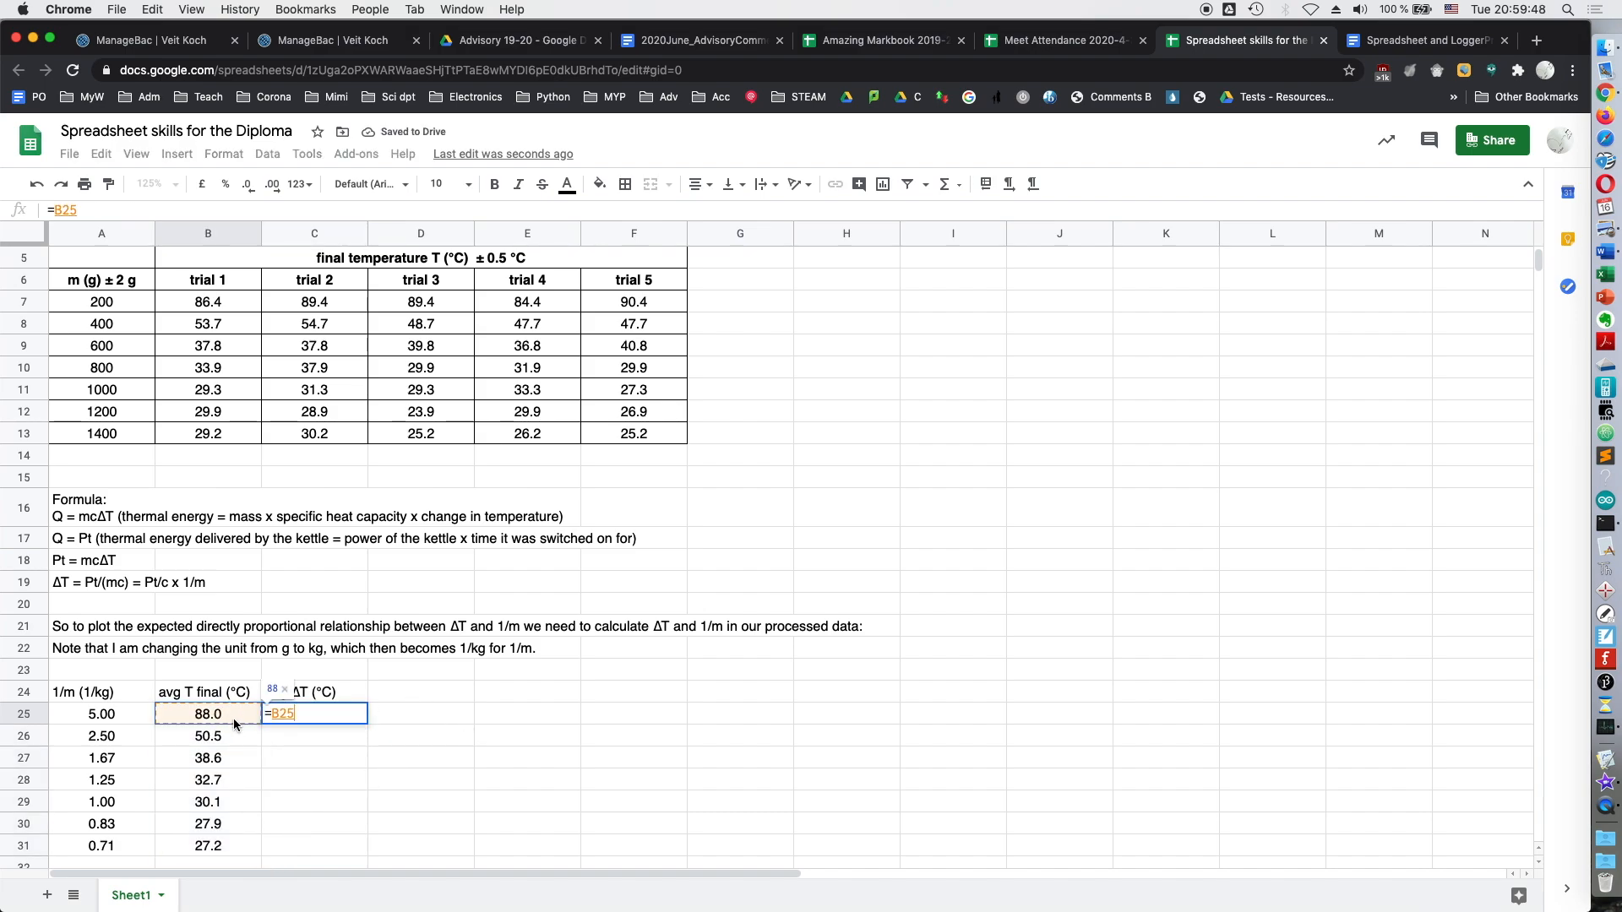
text(-15)
key(Return)
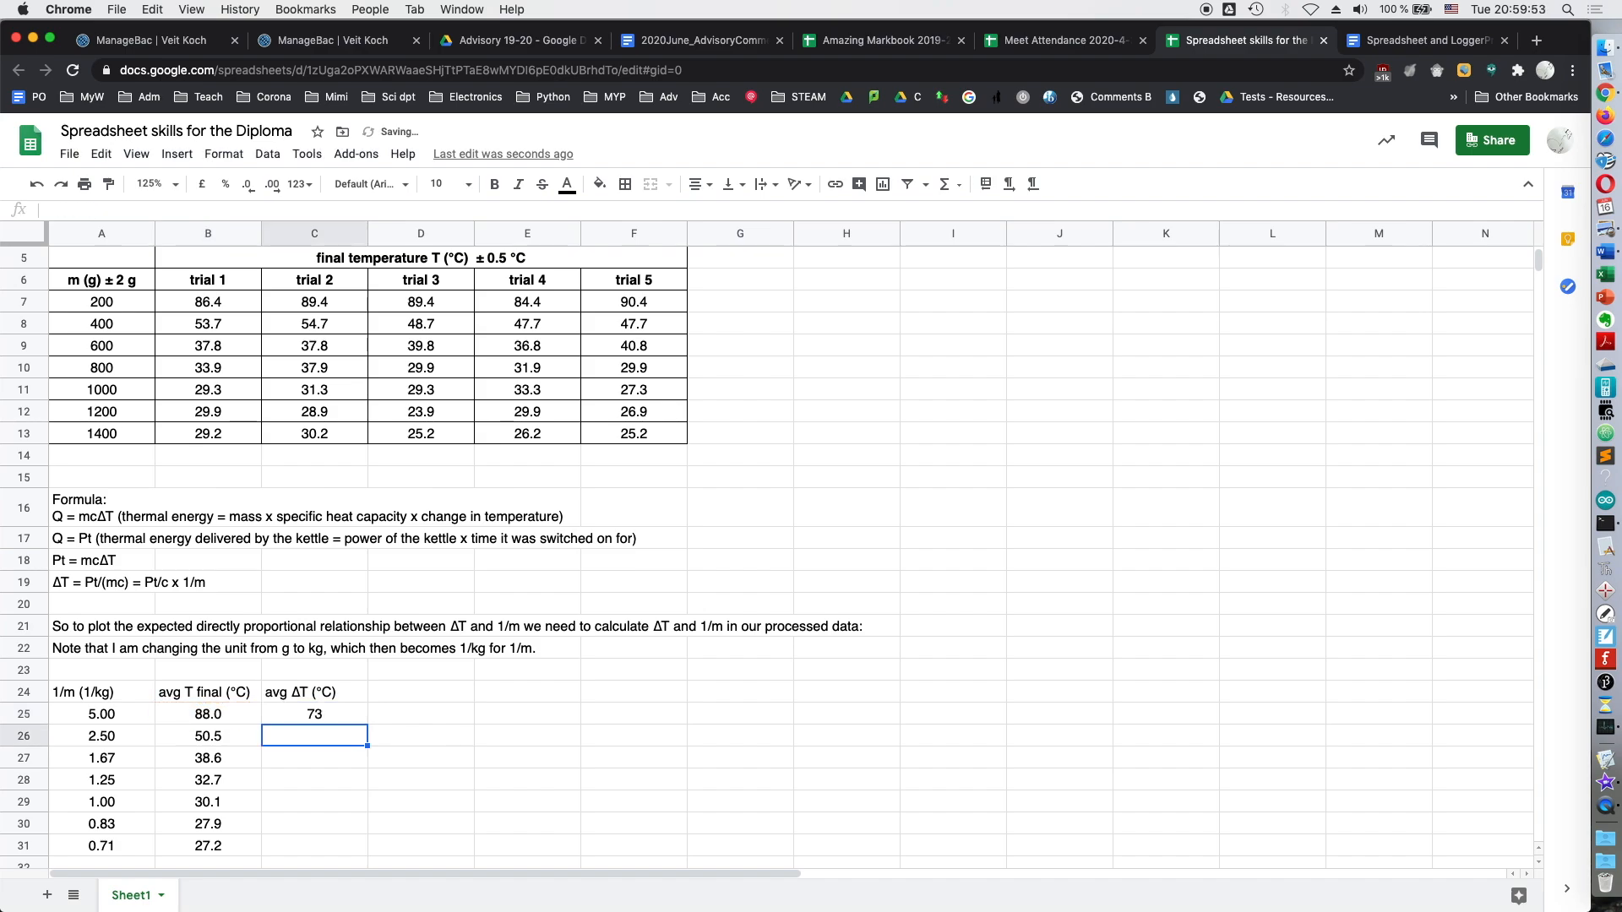
click(359, 718)
drag(366, 724, 374, 849)
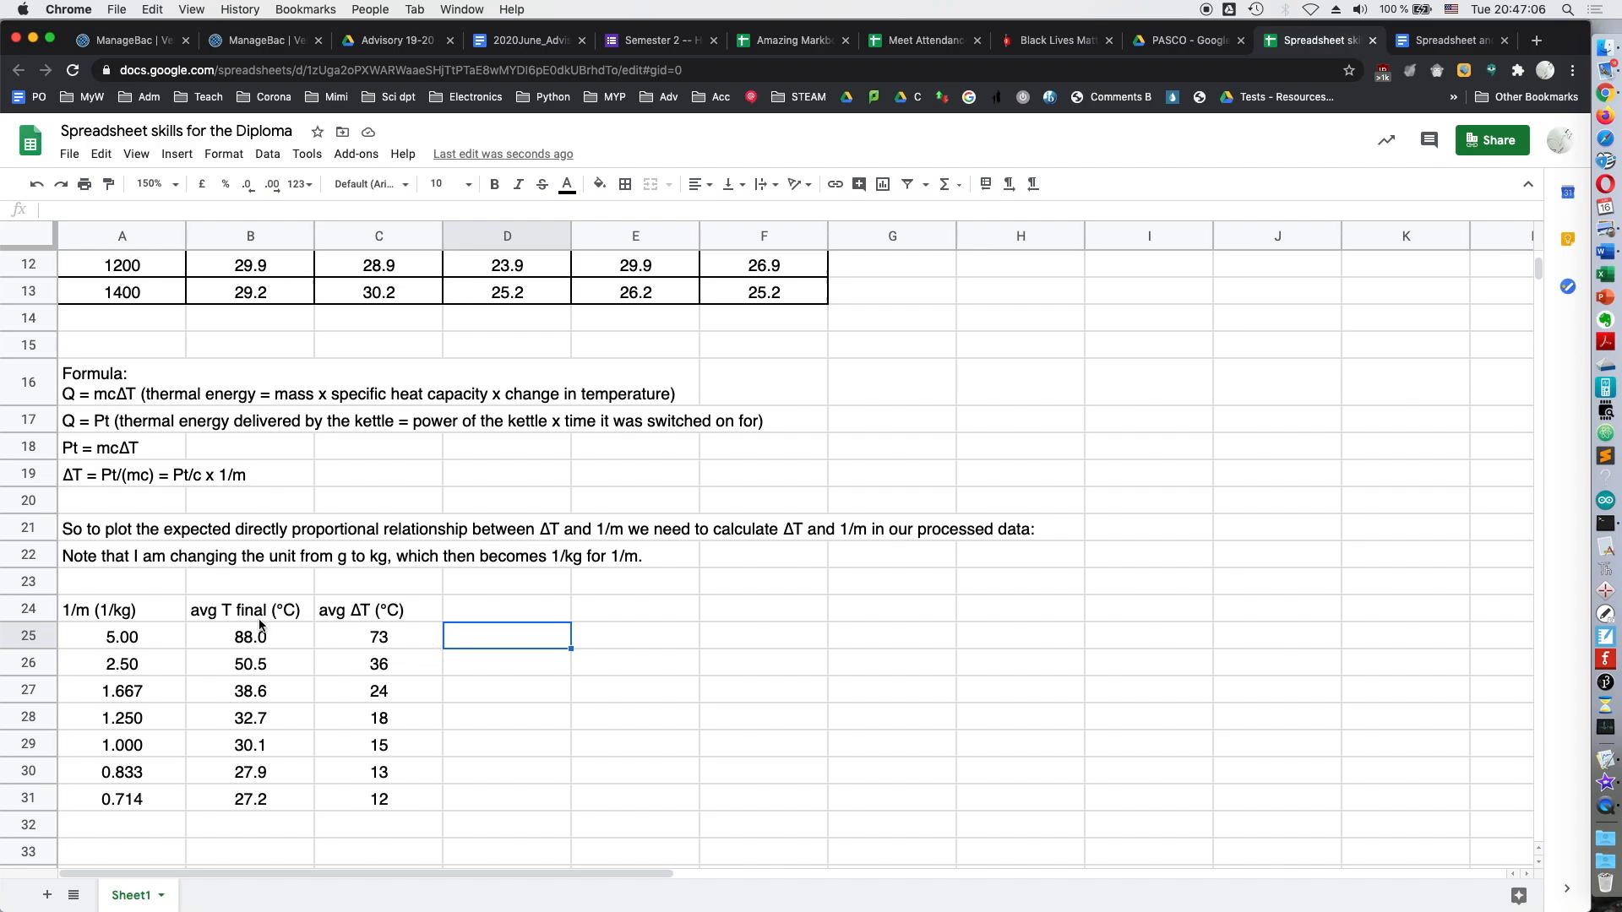
- Insert cells at B24:B31, shifting the existing ones right, and head the new column Δ(1/m) (1/kg)
drag(262, 612, 270, 799)
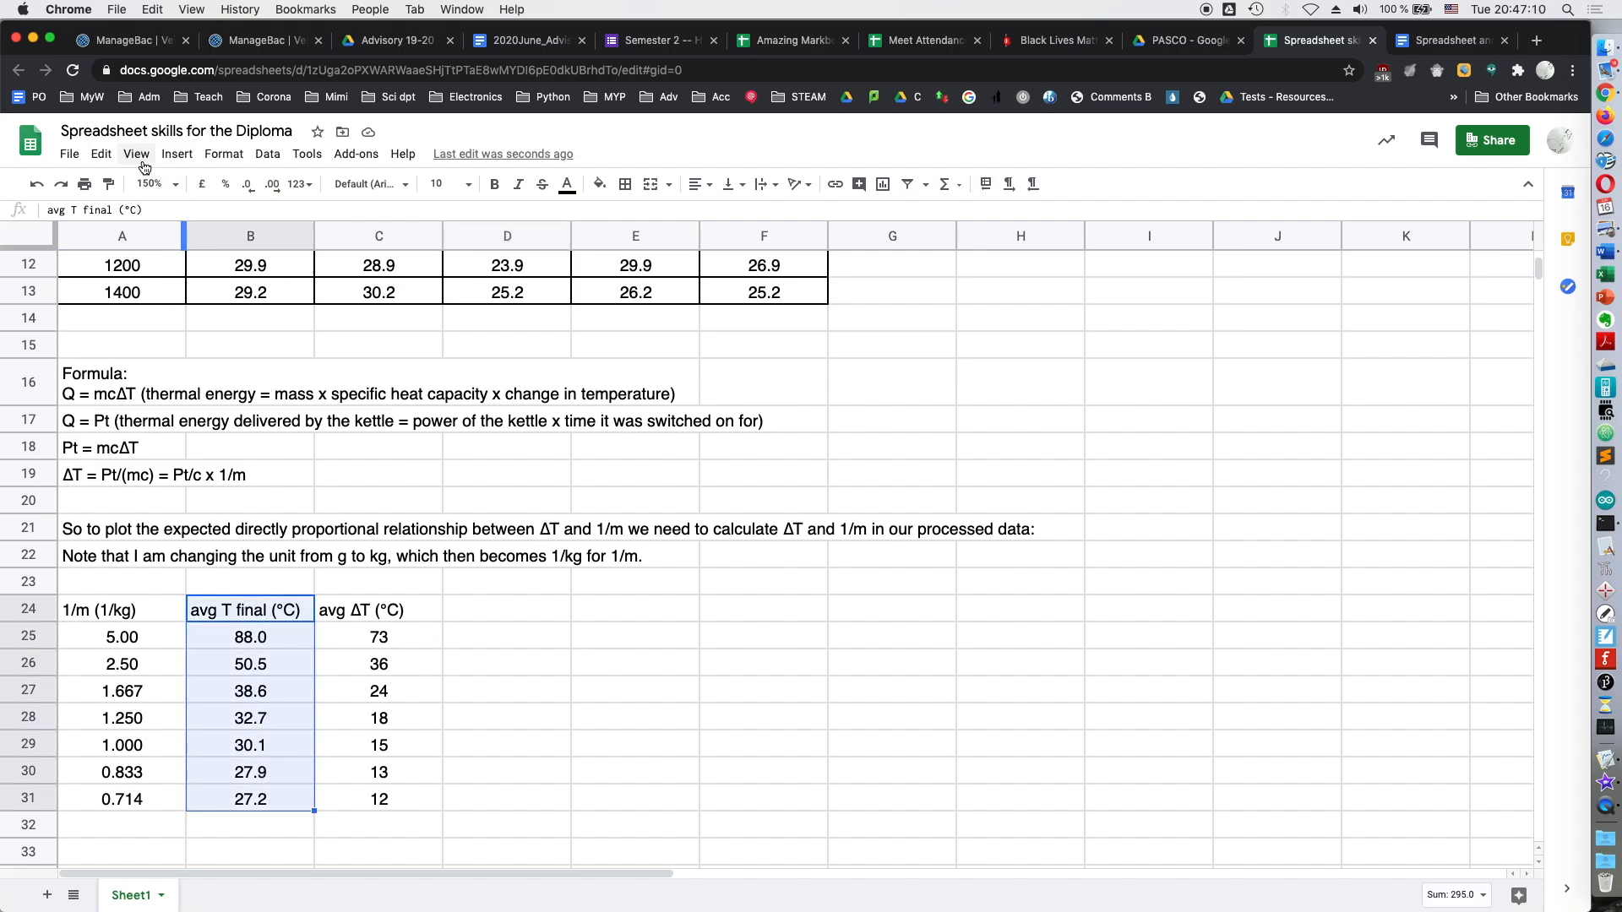
click(176, 154)
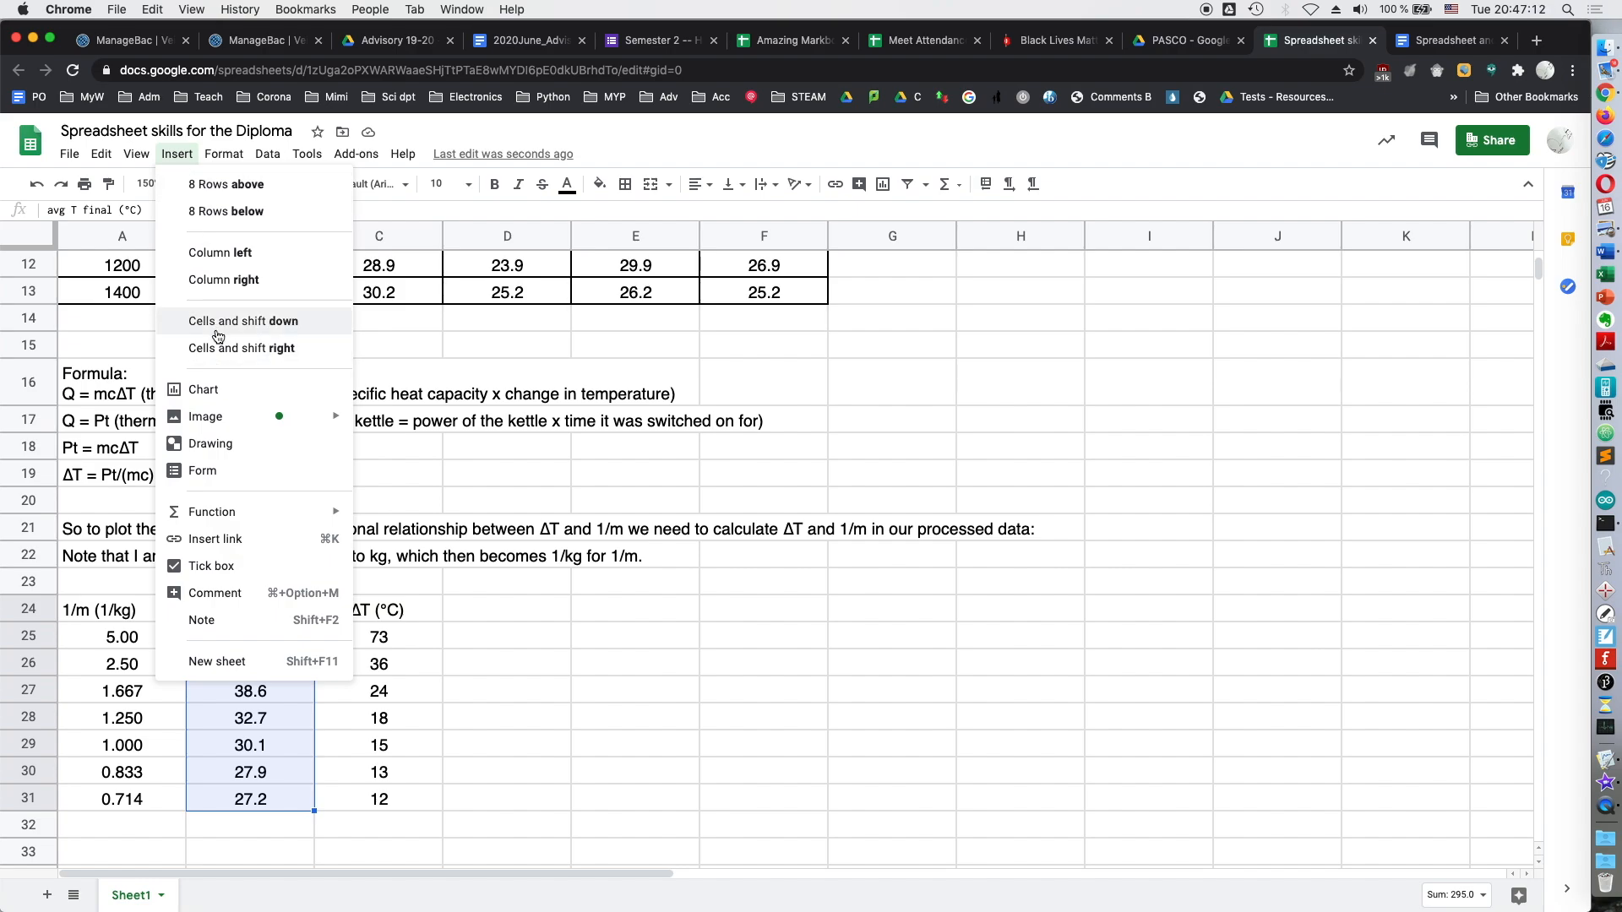
click(279, 348)
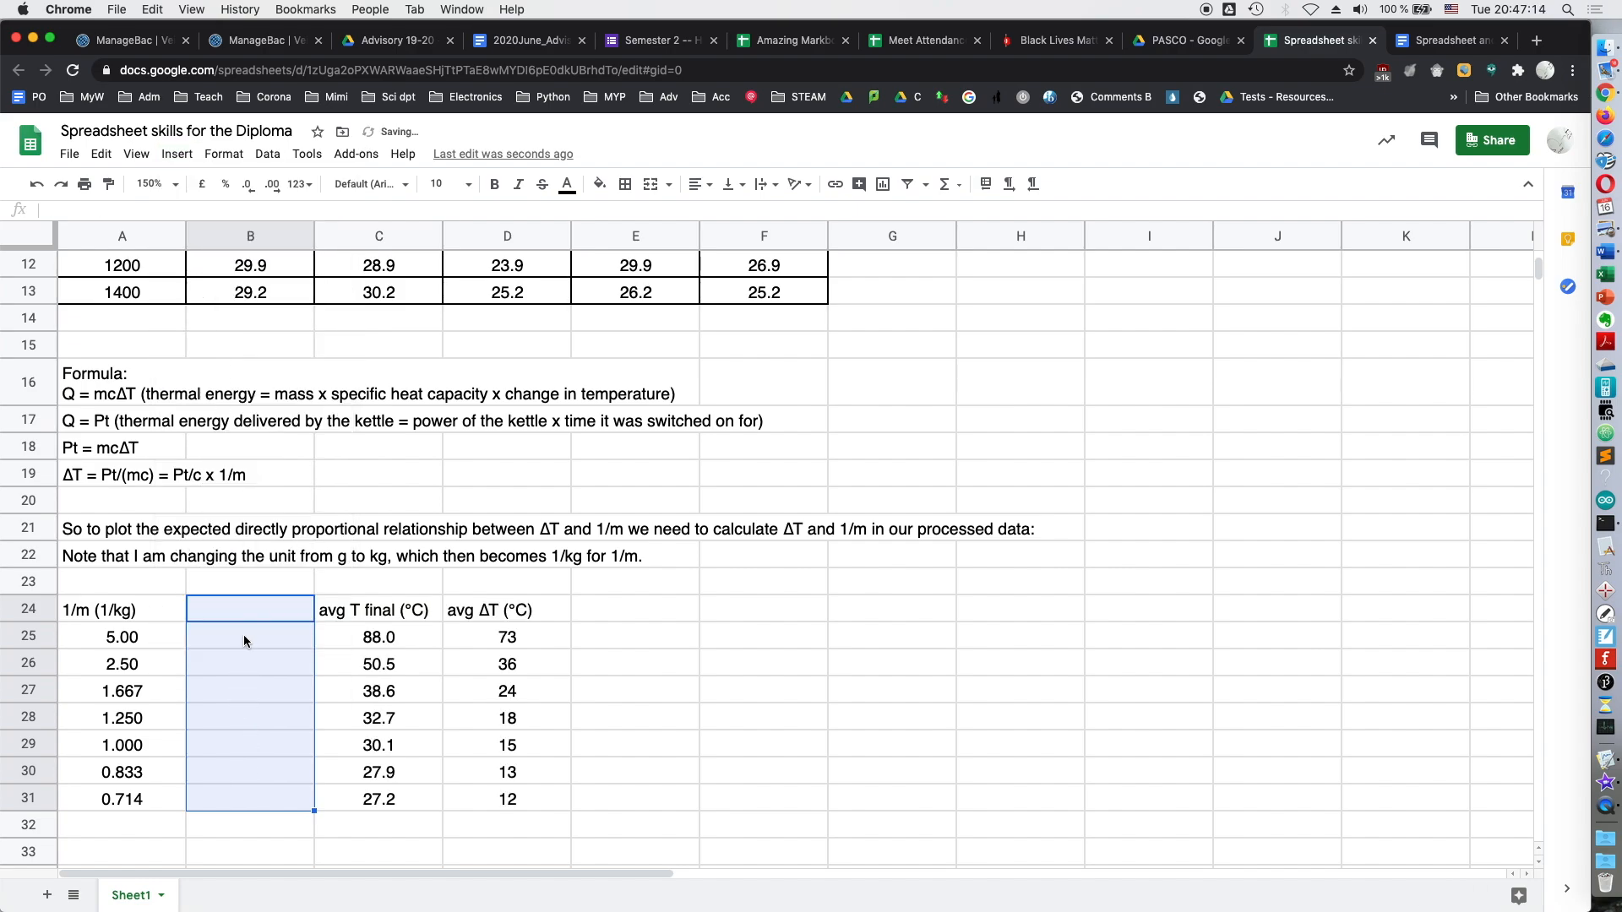
click(243, 612)
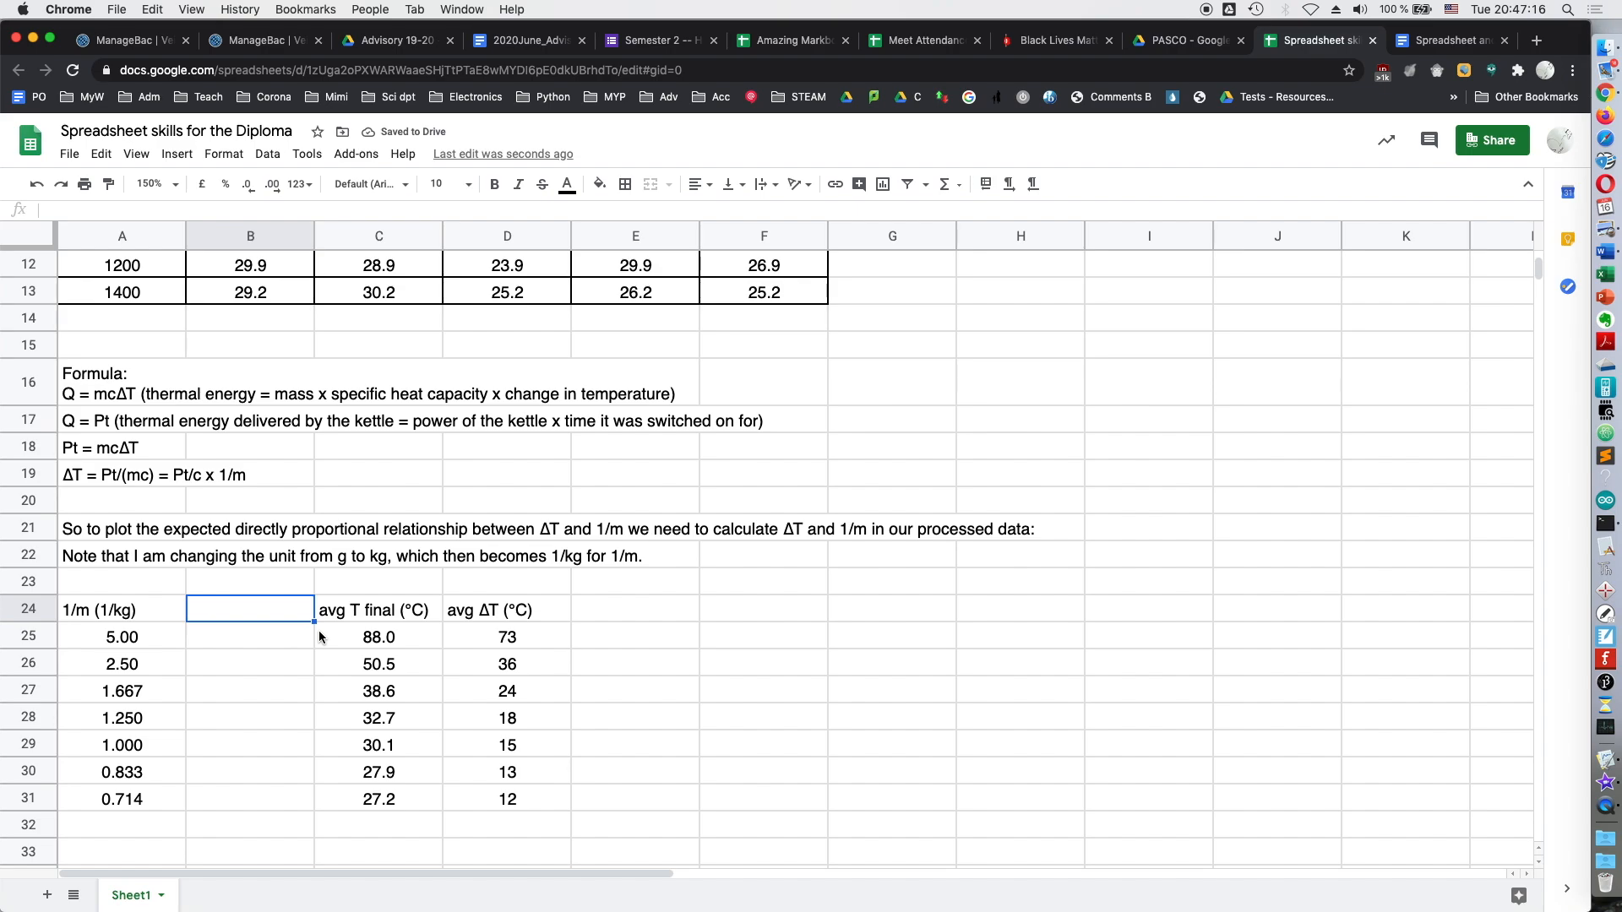
text(Δ)
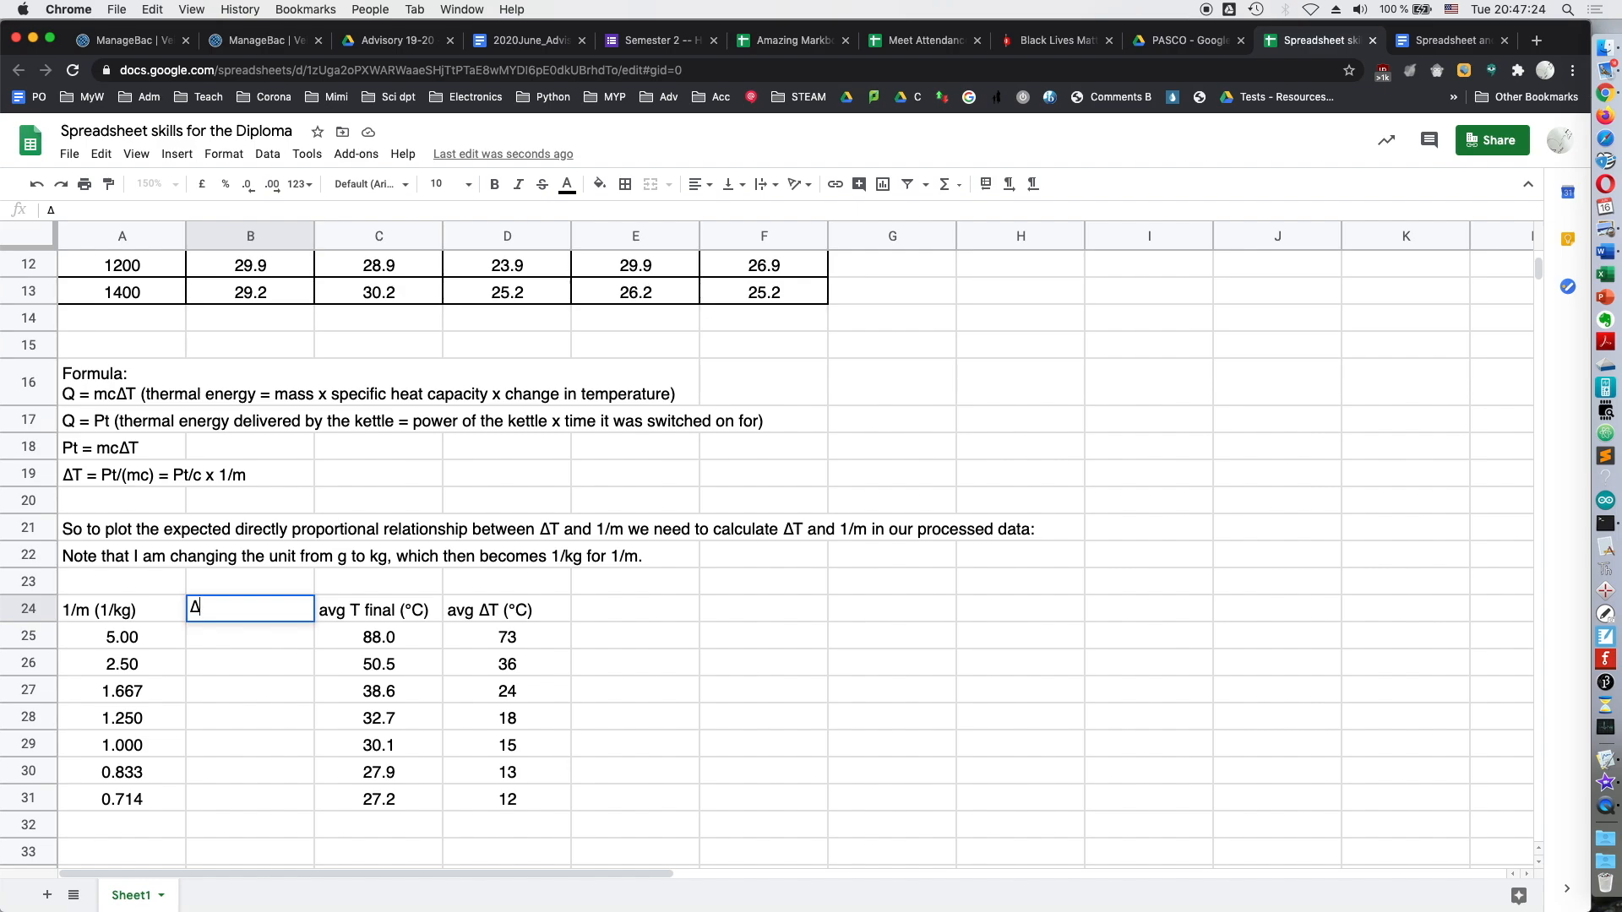
text((1/m) (1/kg))
key(Return)
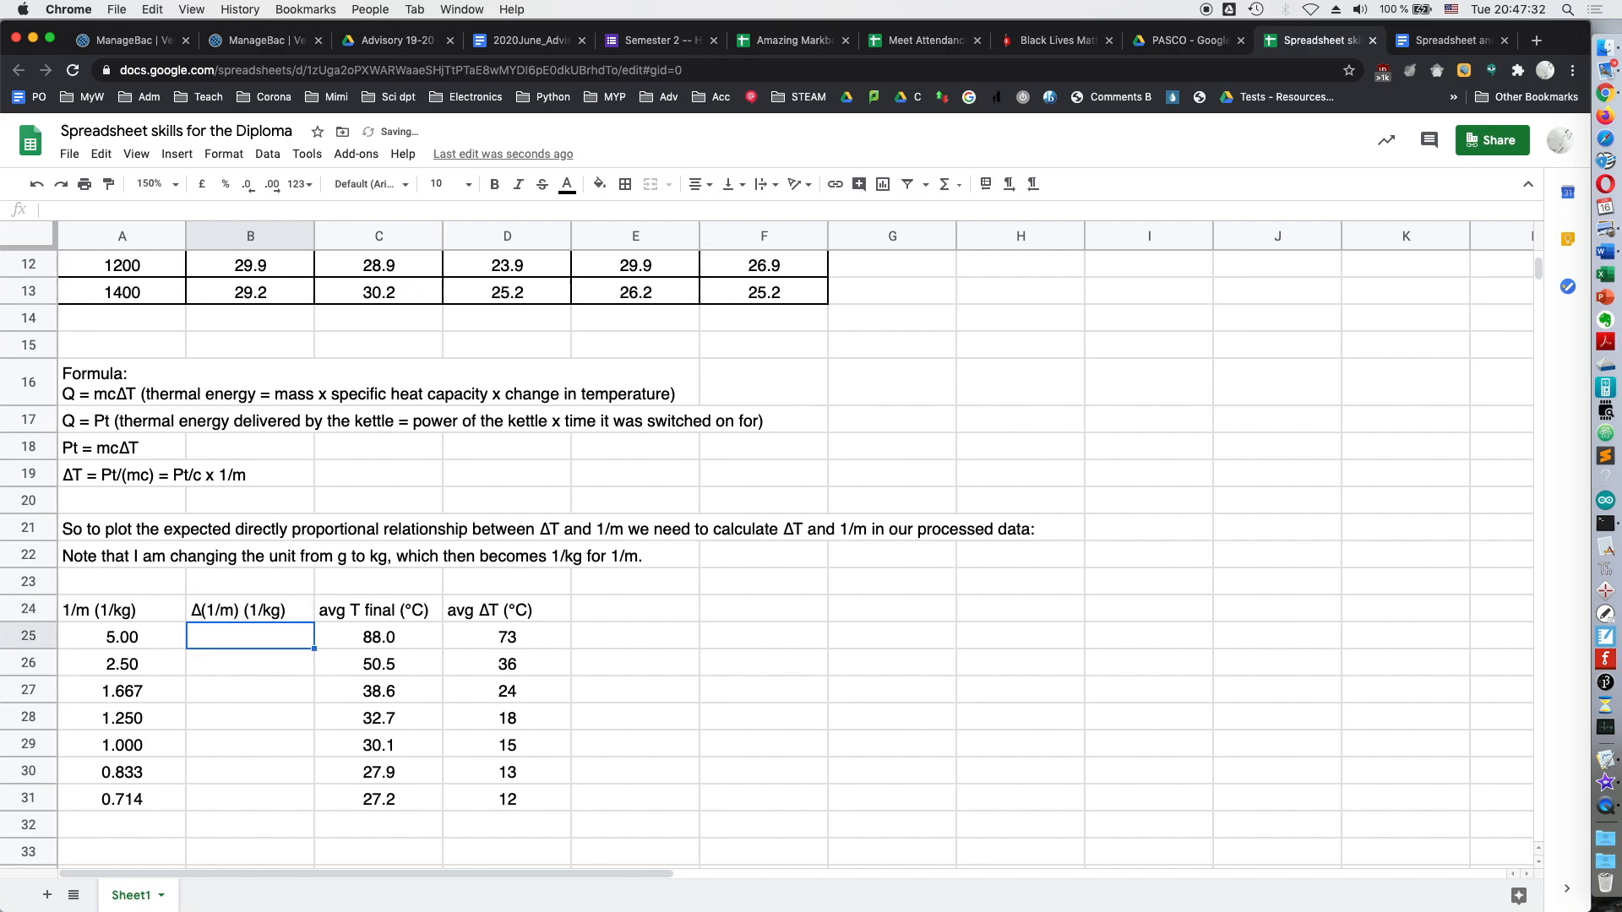
- Enter the uncertainty formula =2/A7*A25 in cell B25 under Δ(1/m)
click(140, 634)
click(243, 642)
scroll(247, 643, up, 5)
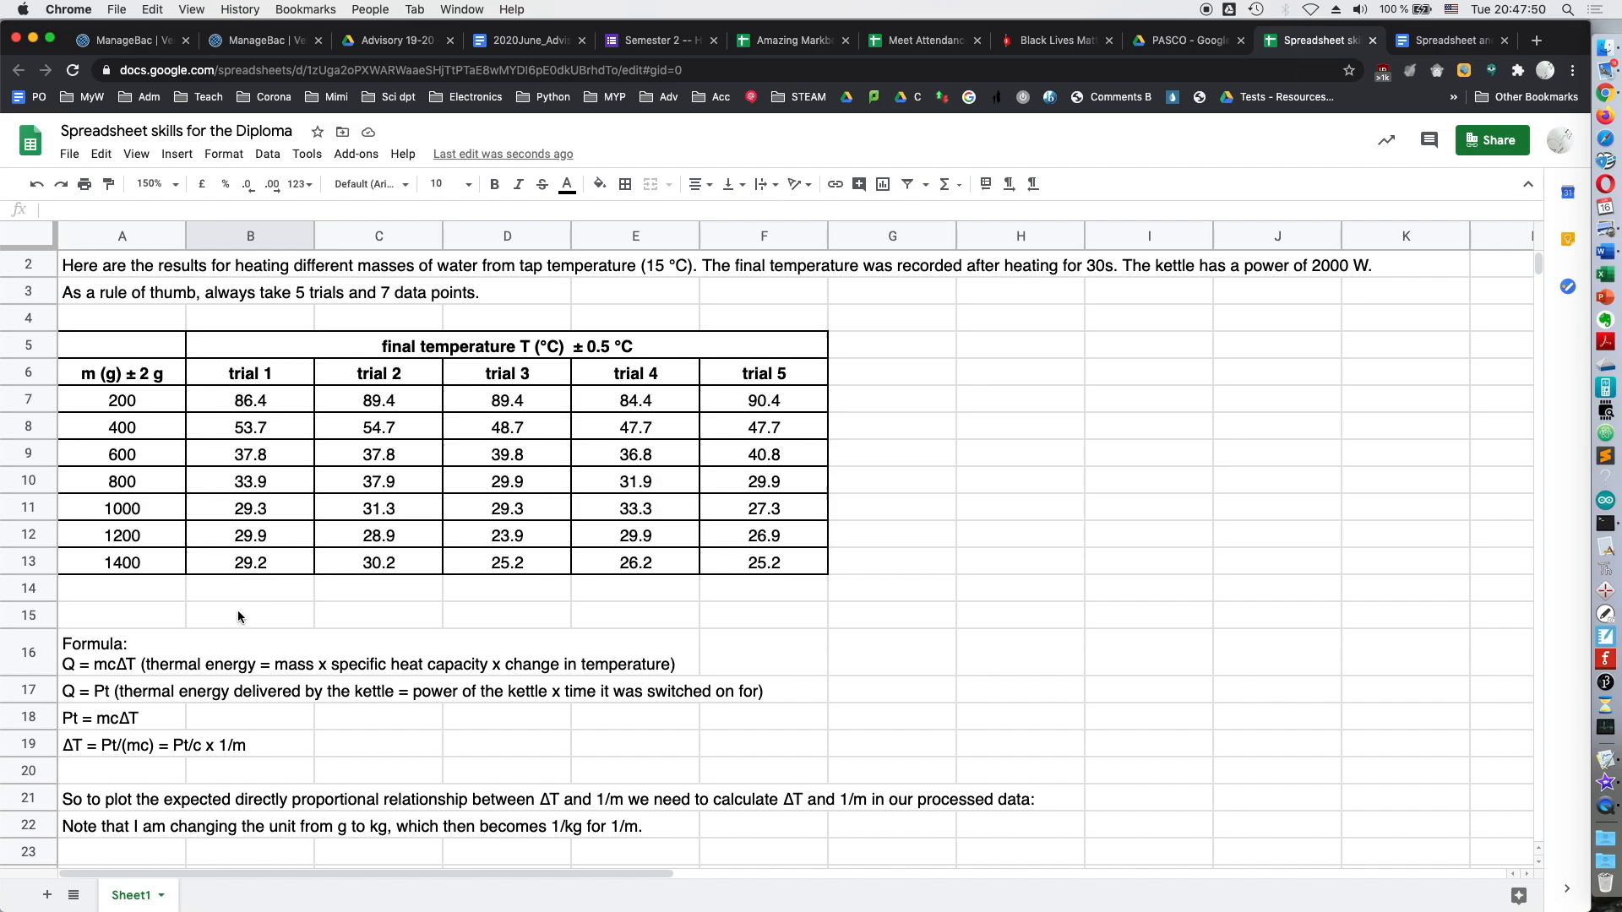
scroll(238, 616, down, 2)
scroll(238, 617, down, 2)
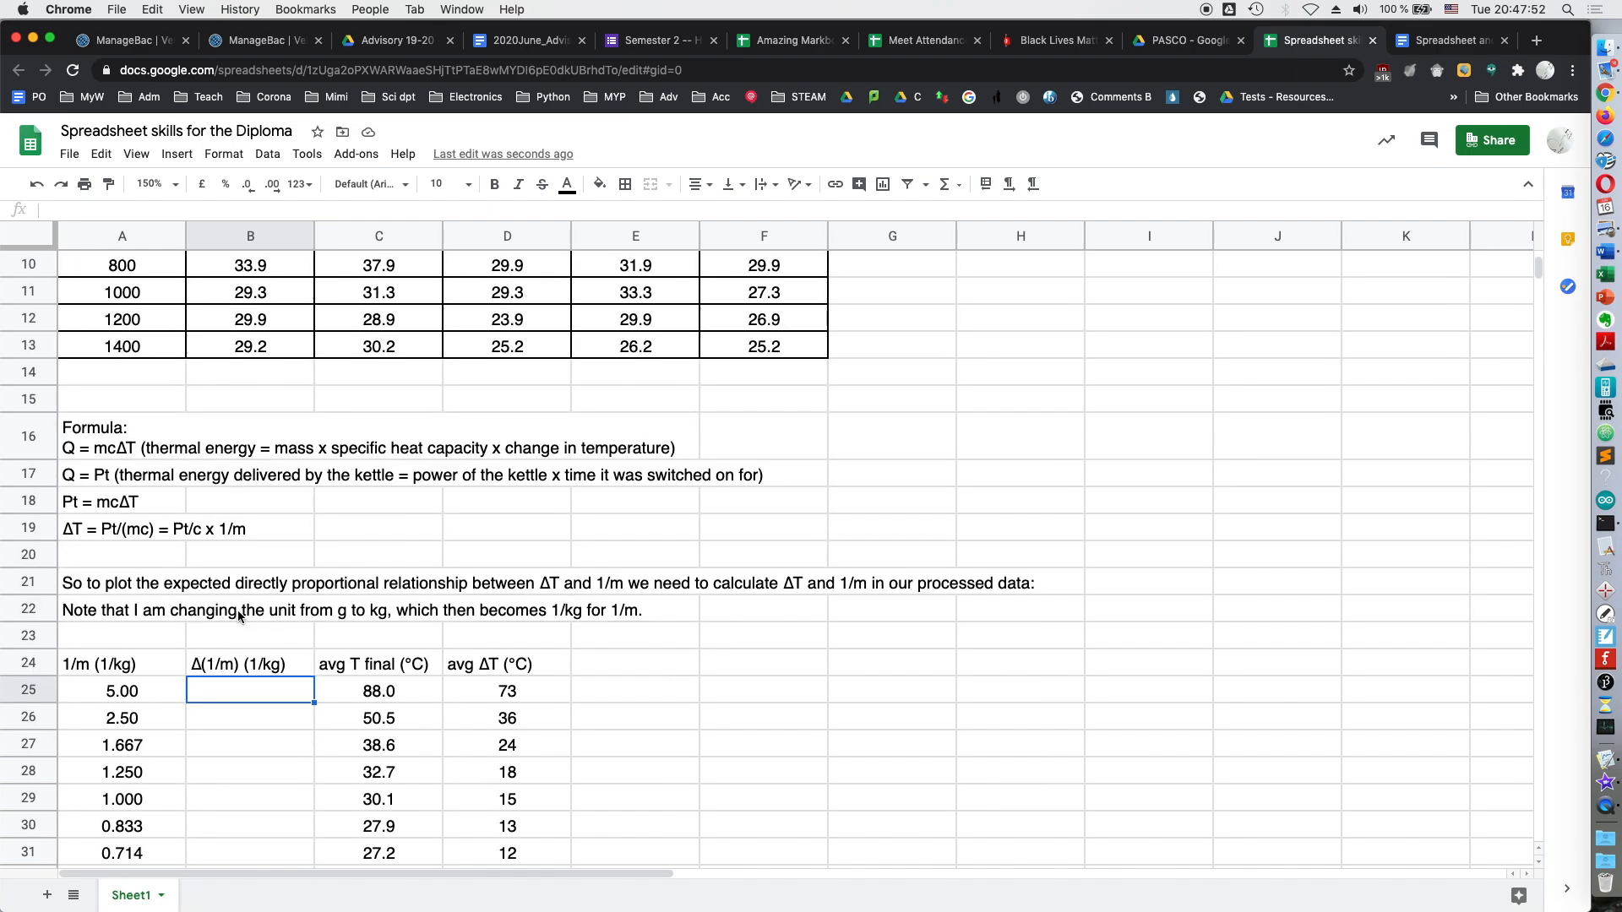
double_click(267, 695)
text(=)
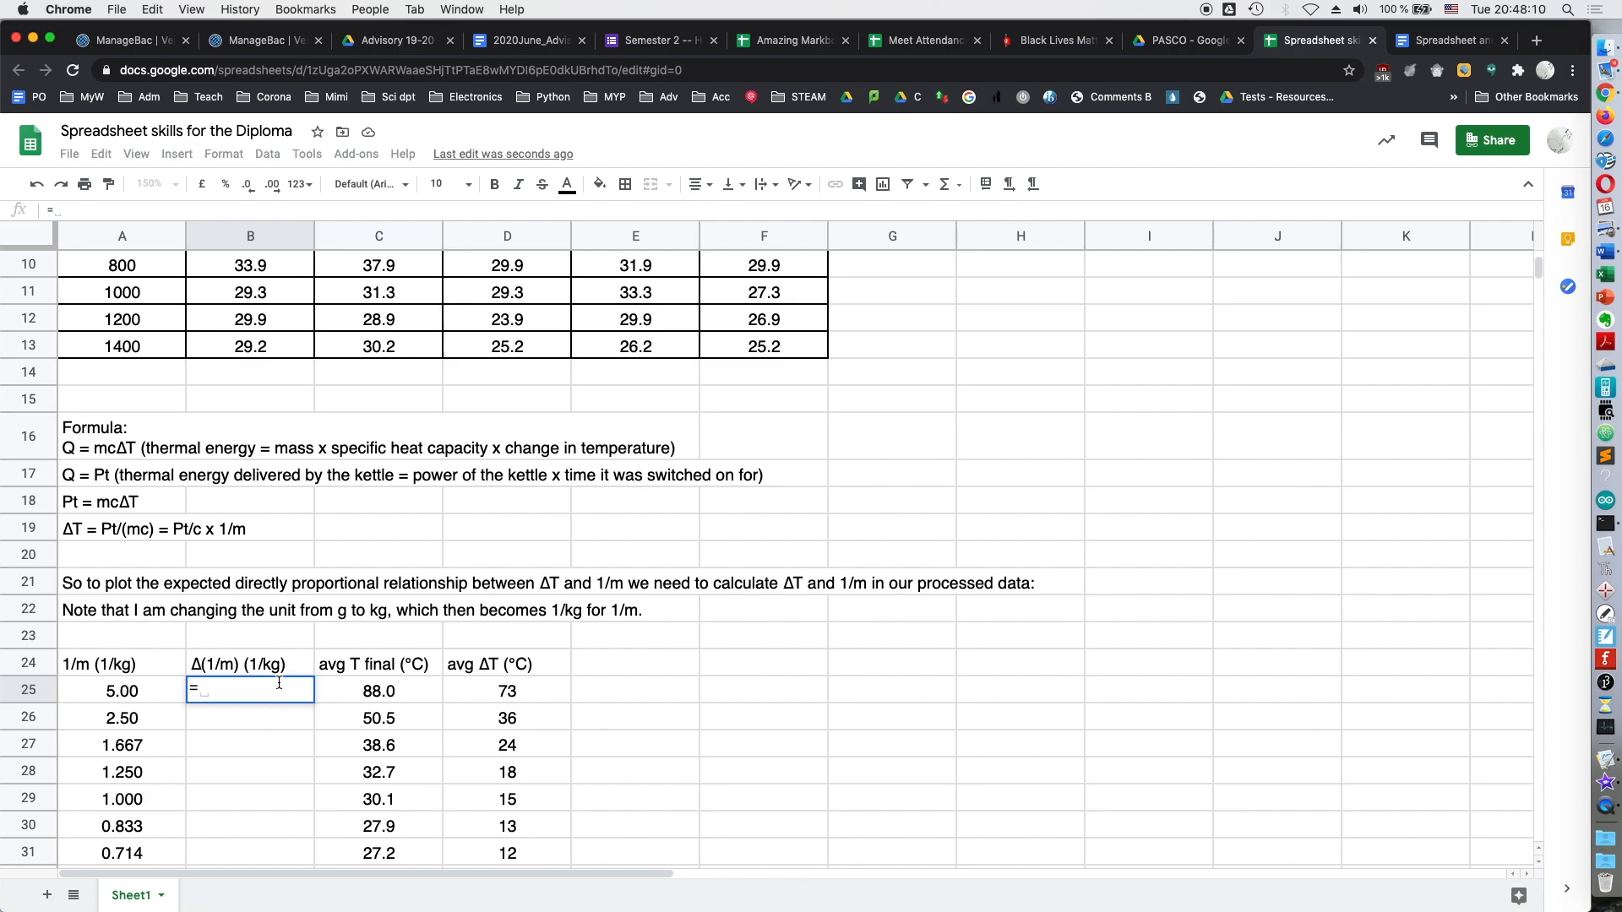
text(2)
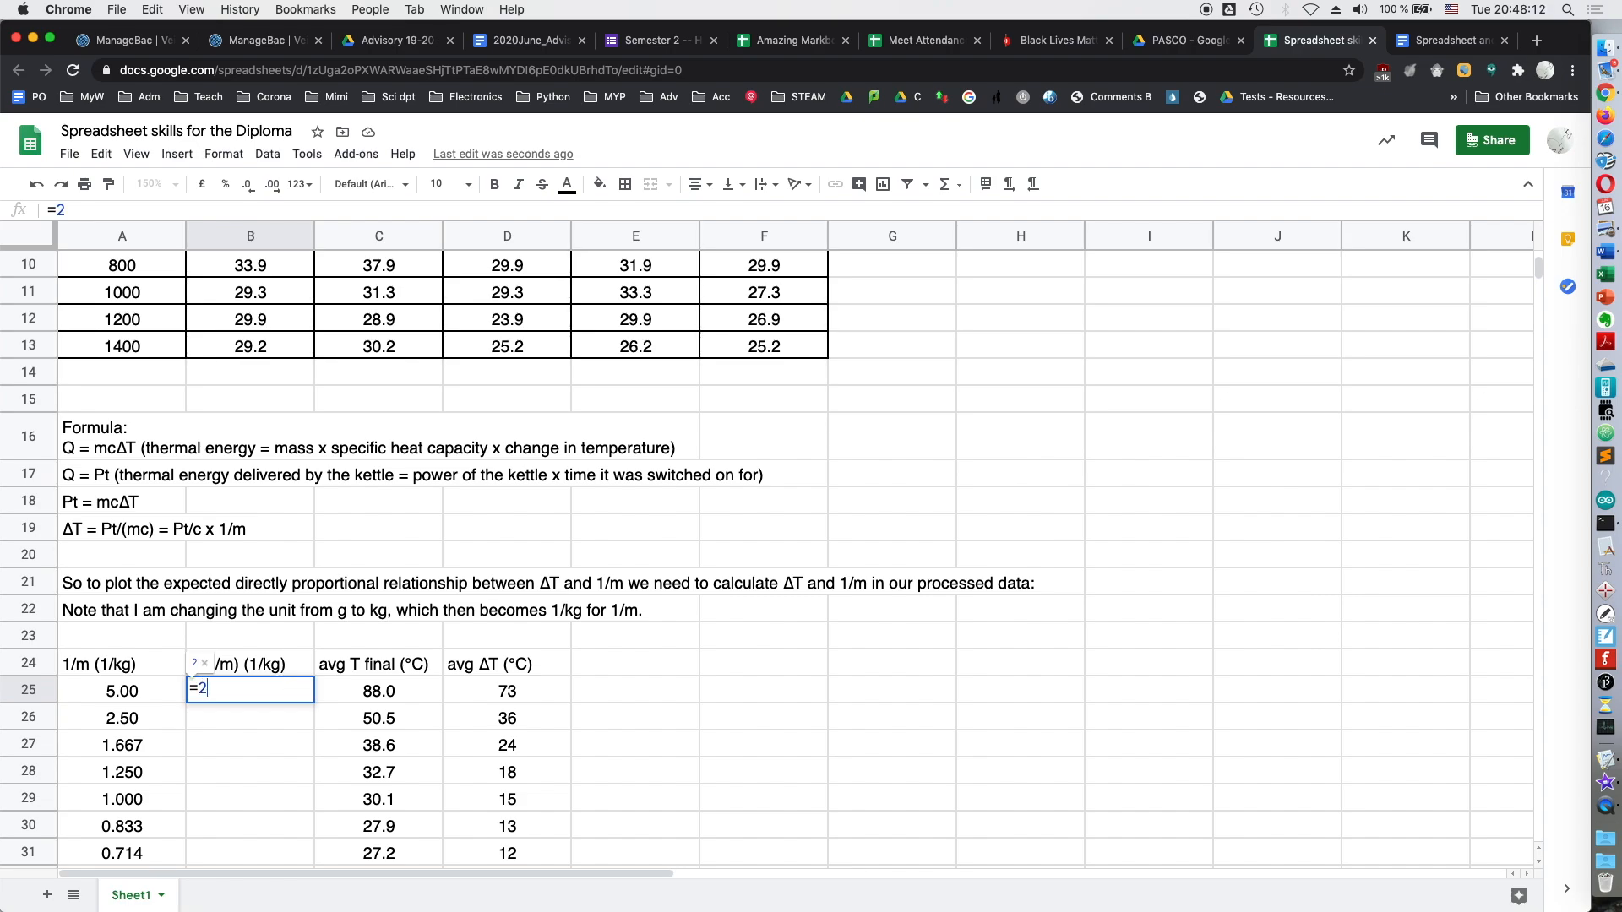
text(/)
scroll(241, 509, up, 5)
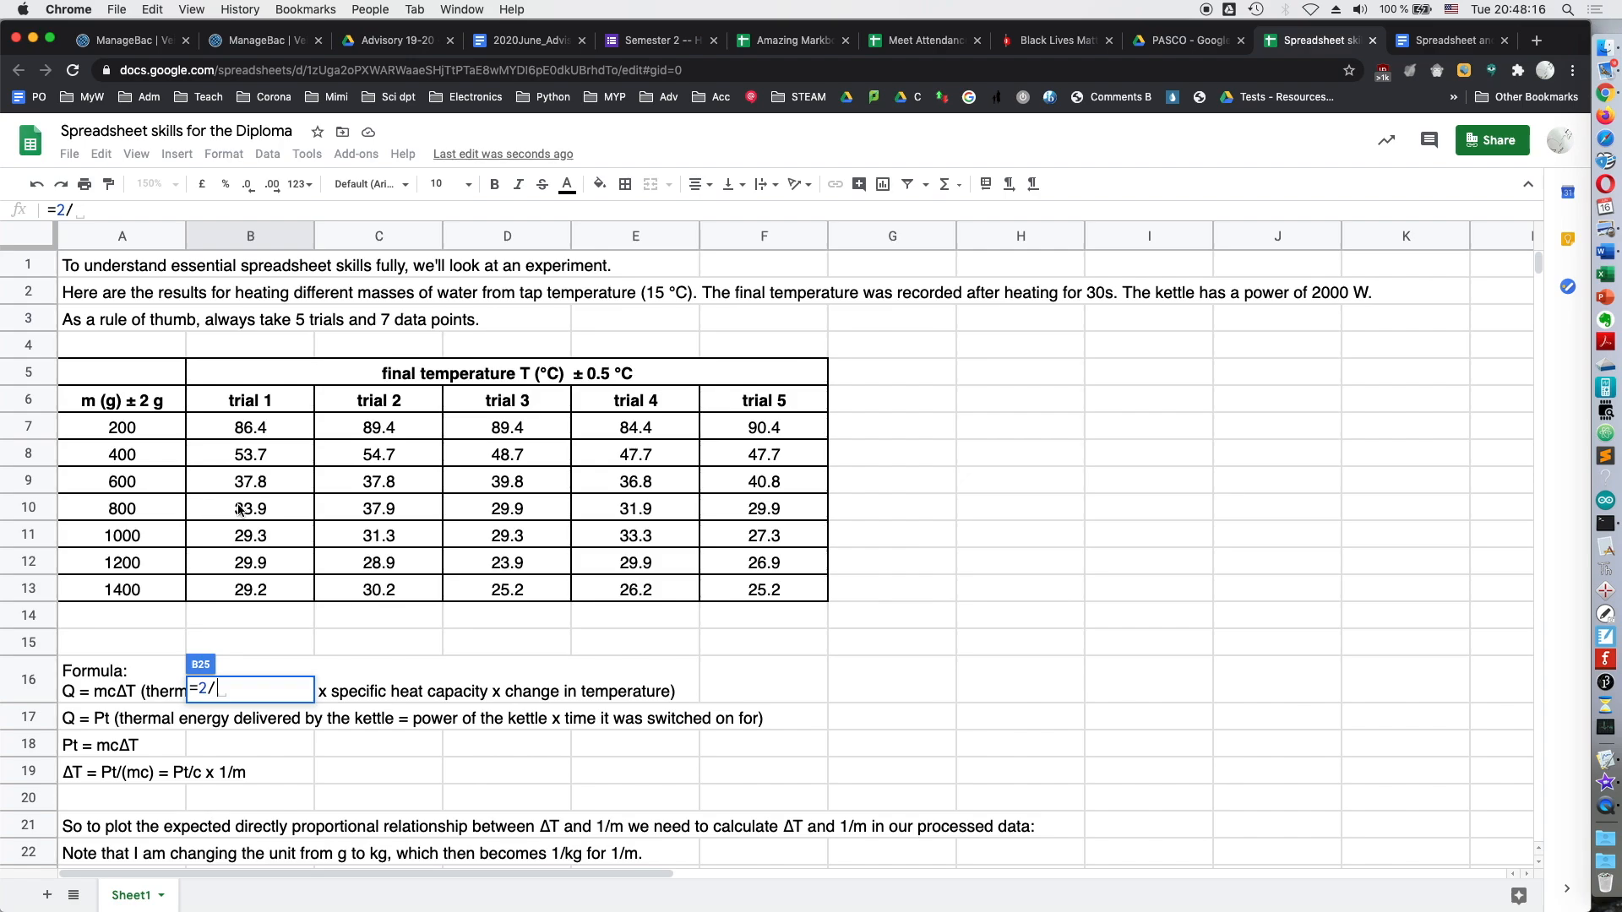
click(142, 432)
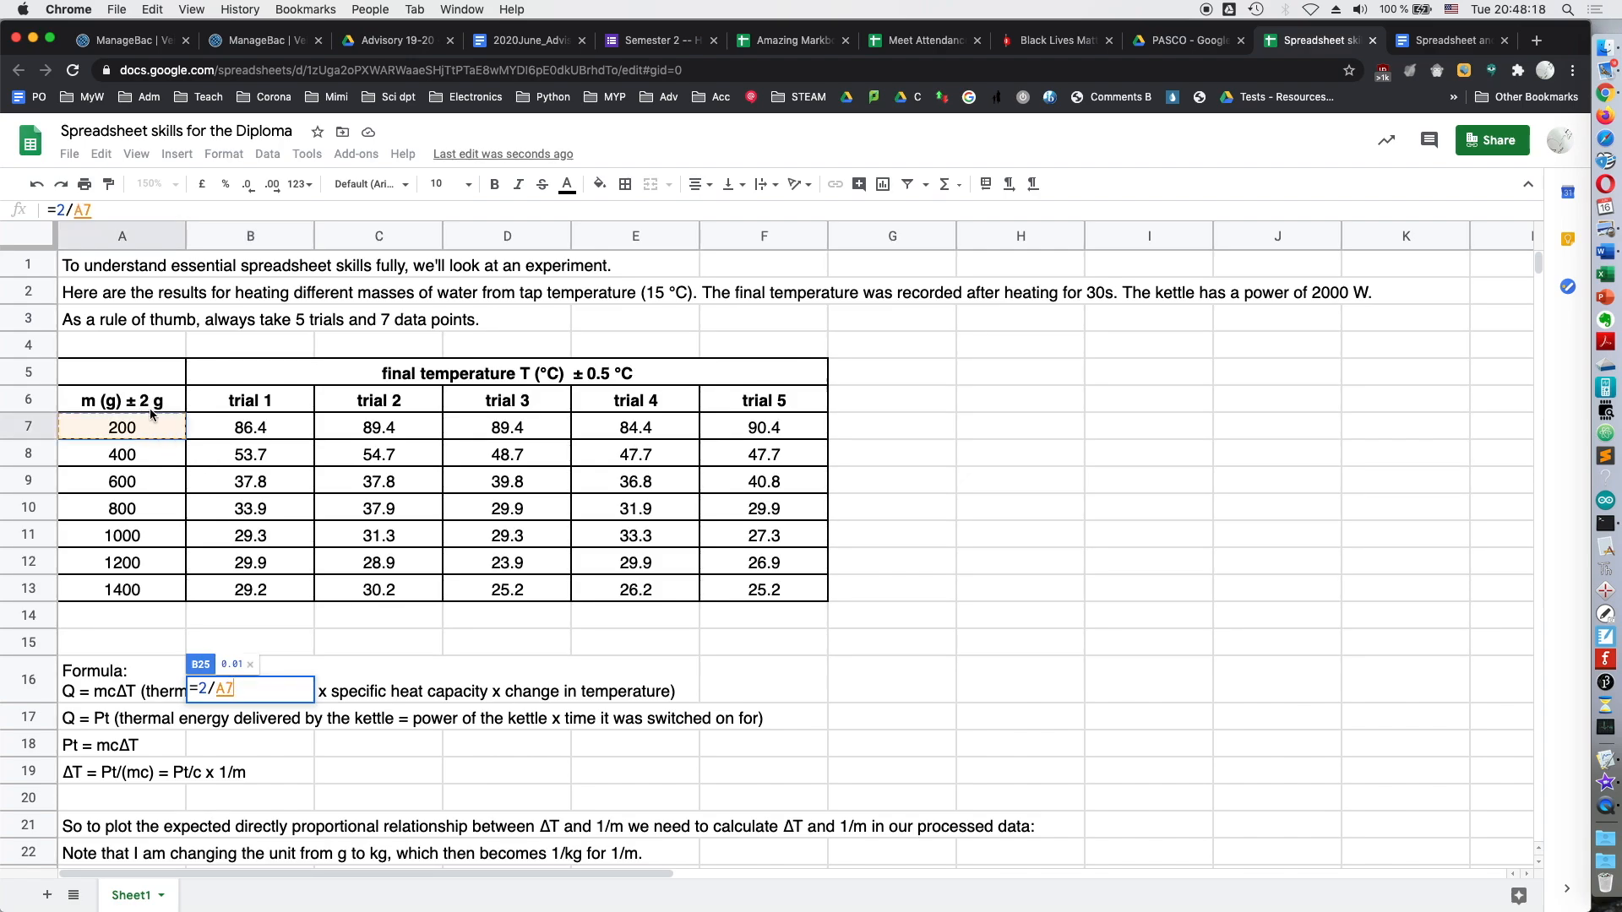
scroll(338, 732, down, 5)
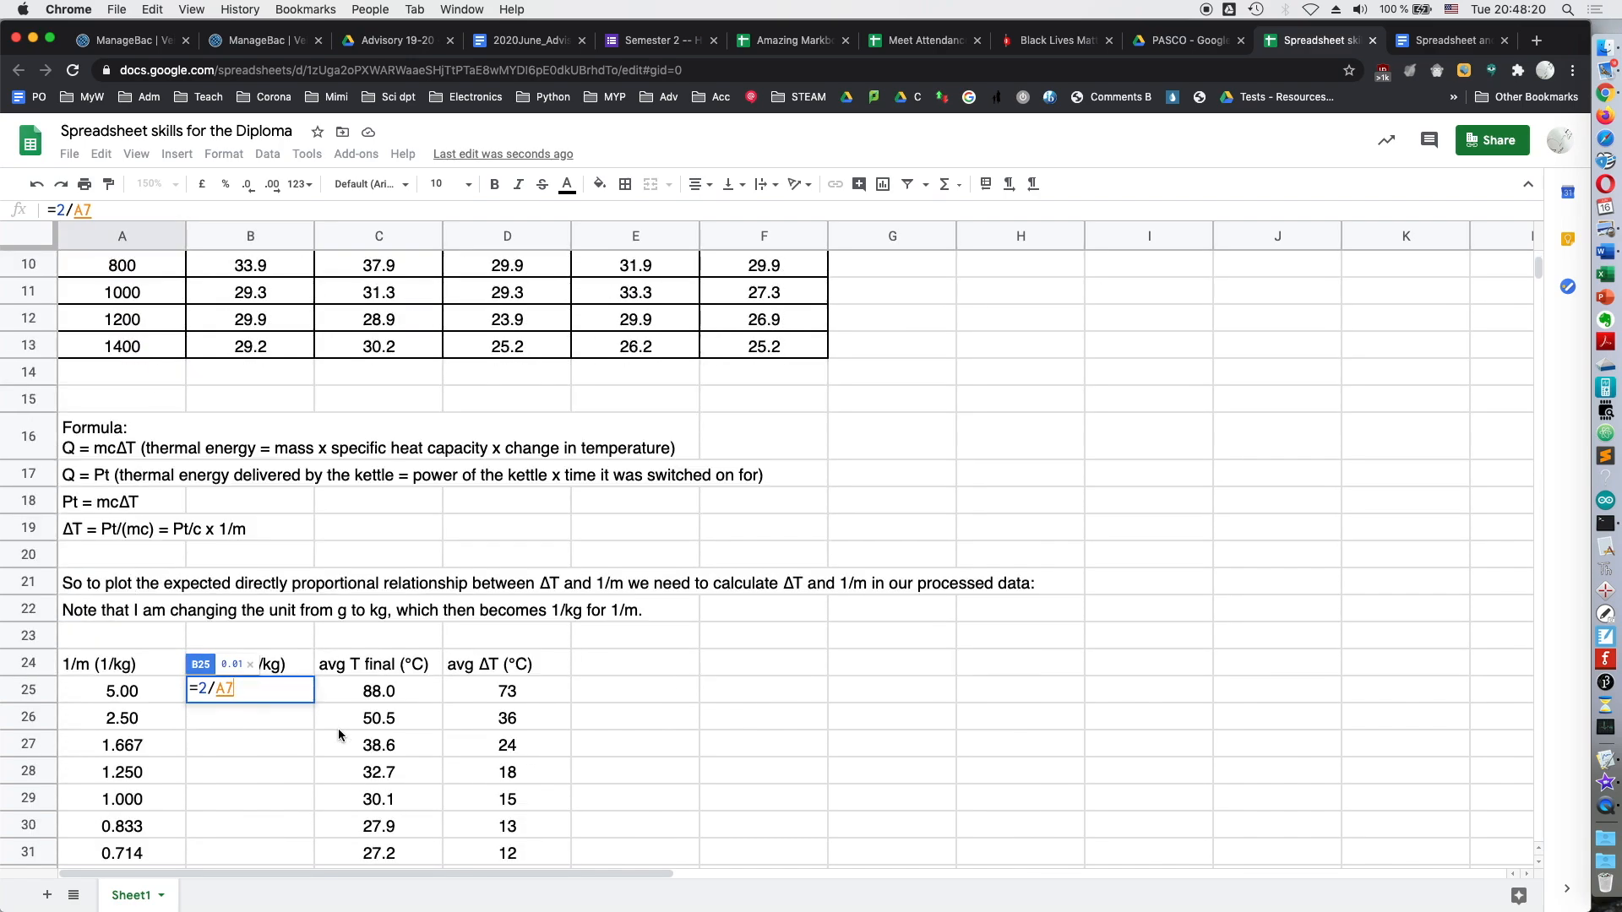
click(293, 692)
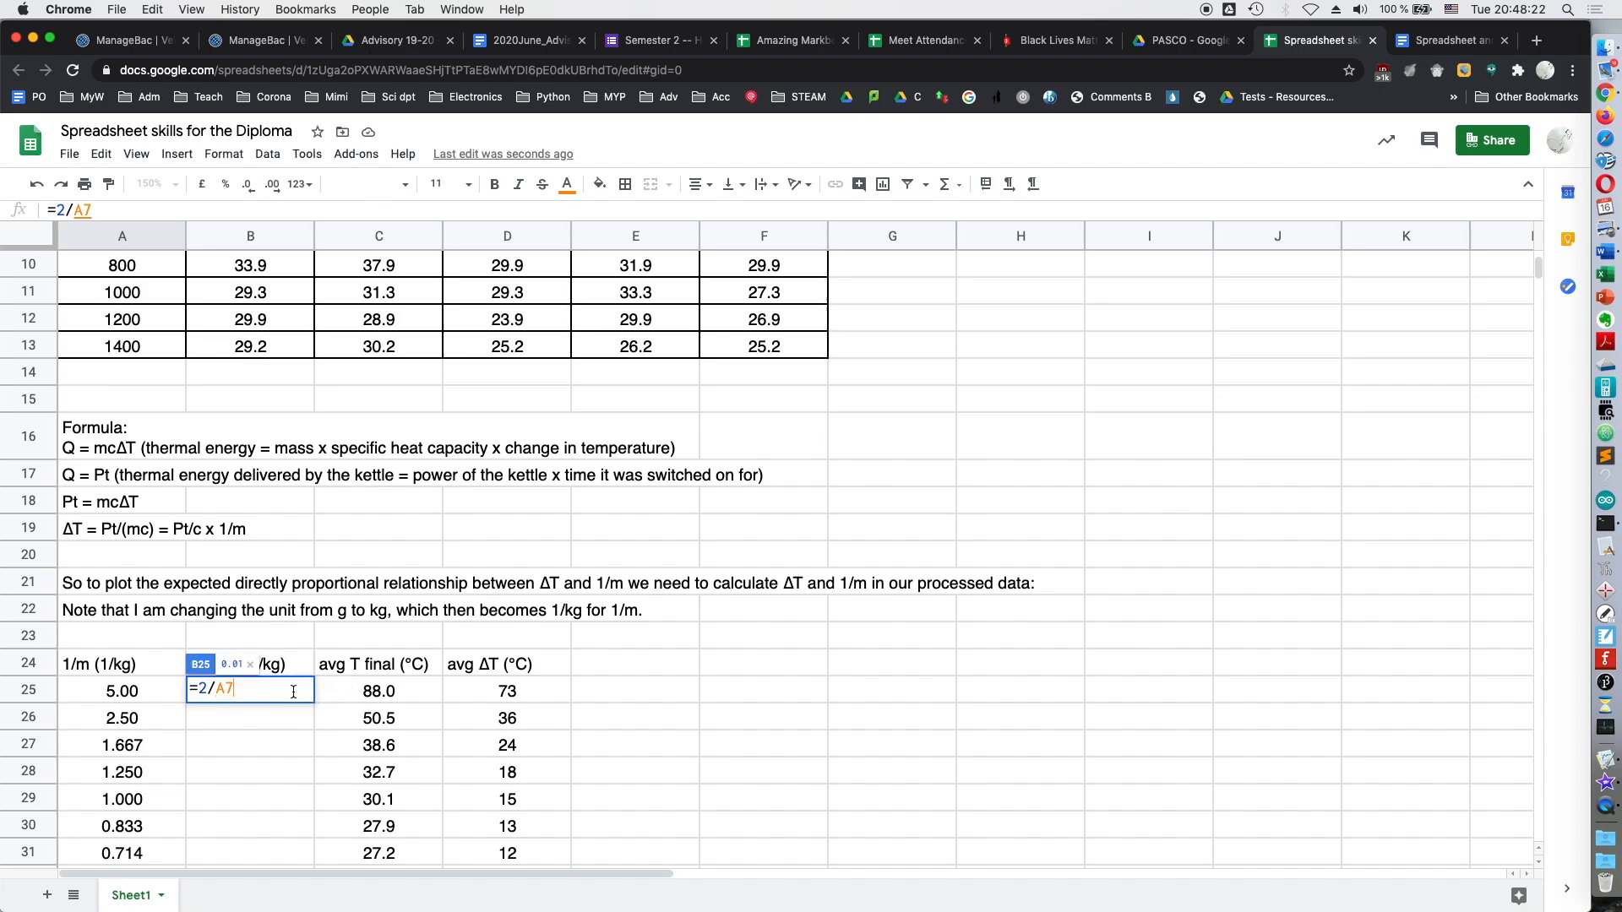
text(*)
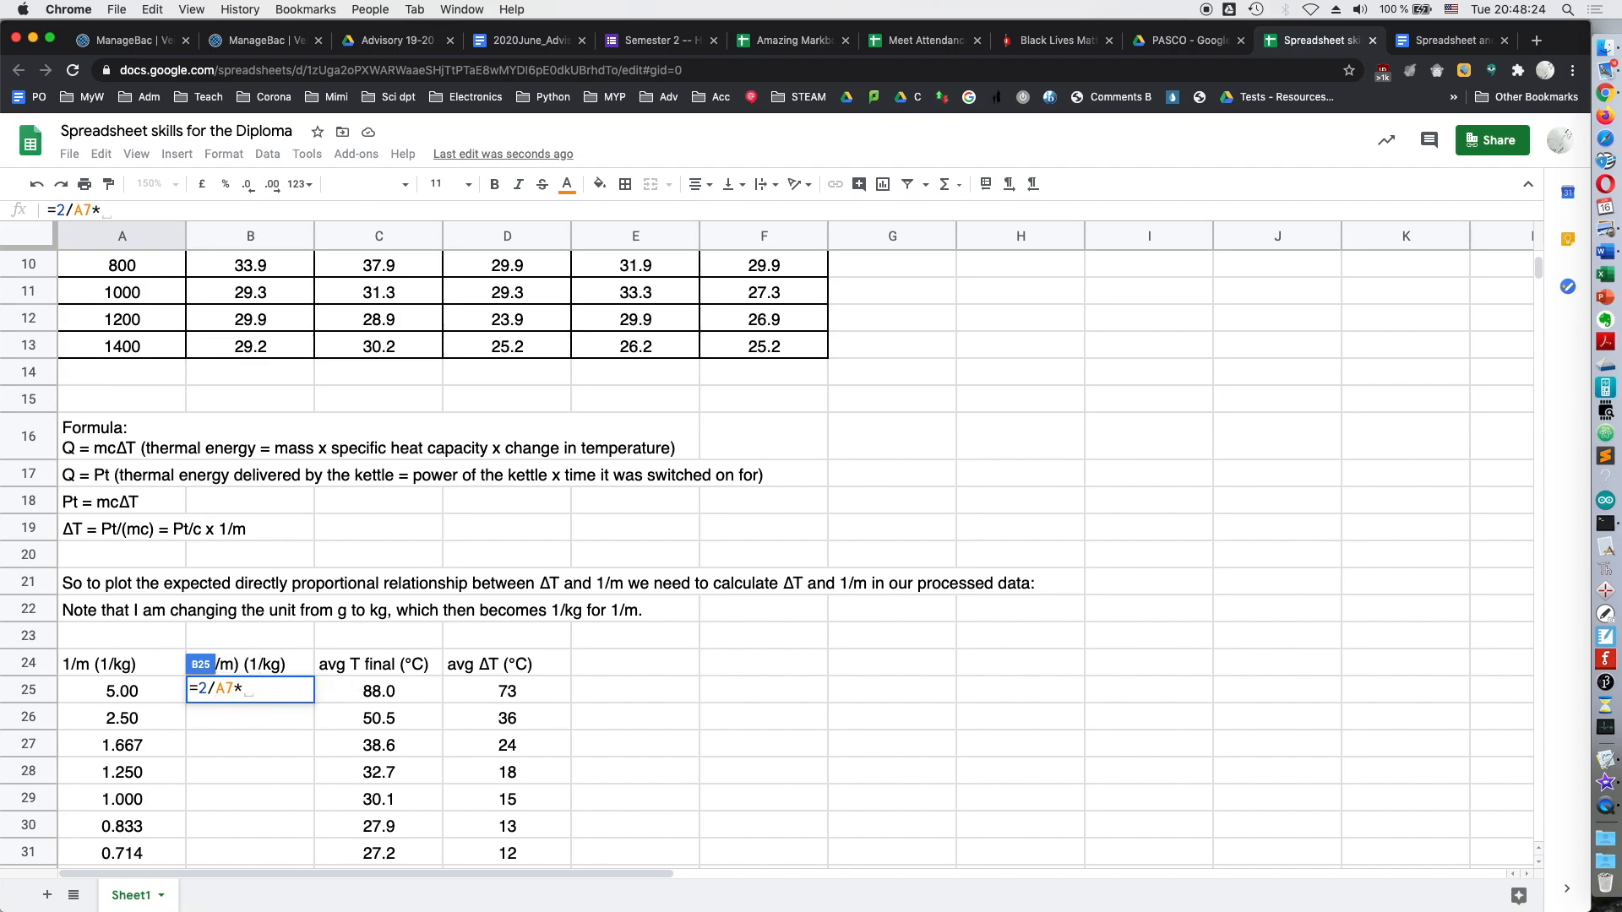
click(129, 700)
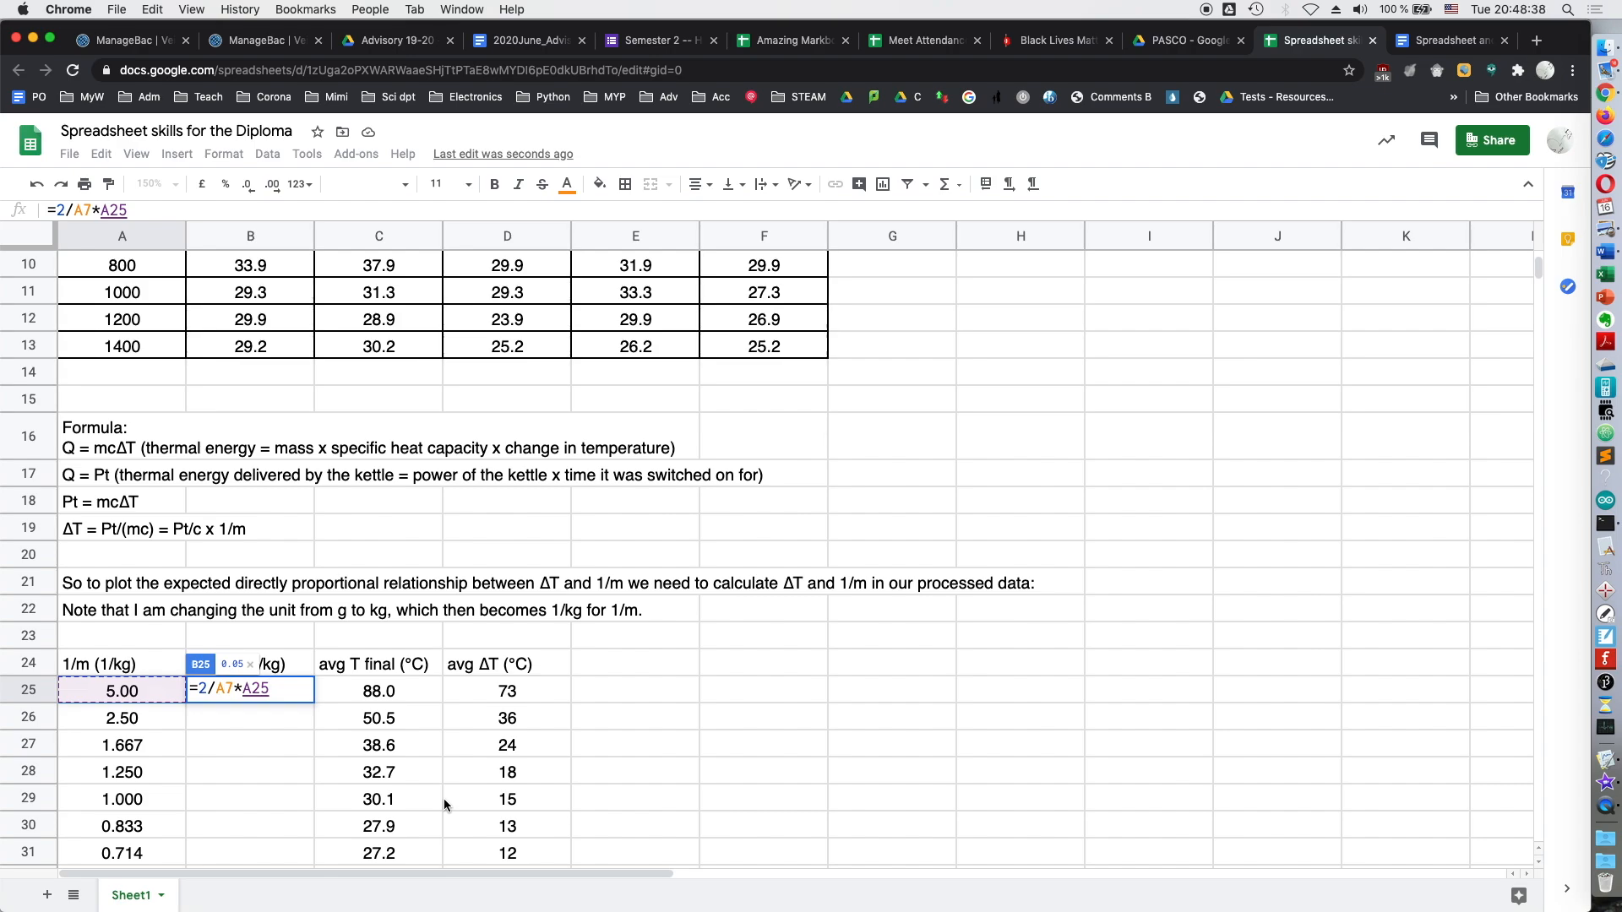
key(Return)
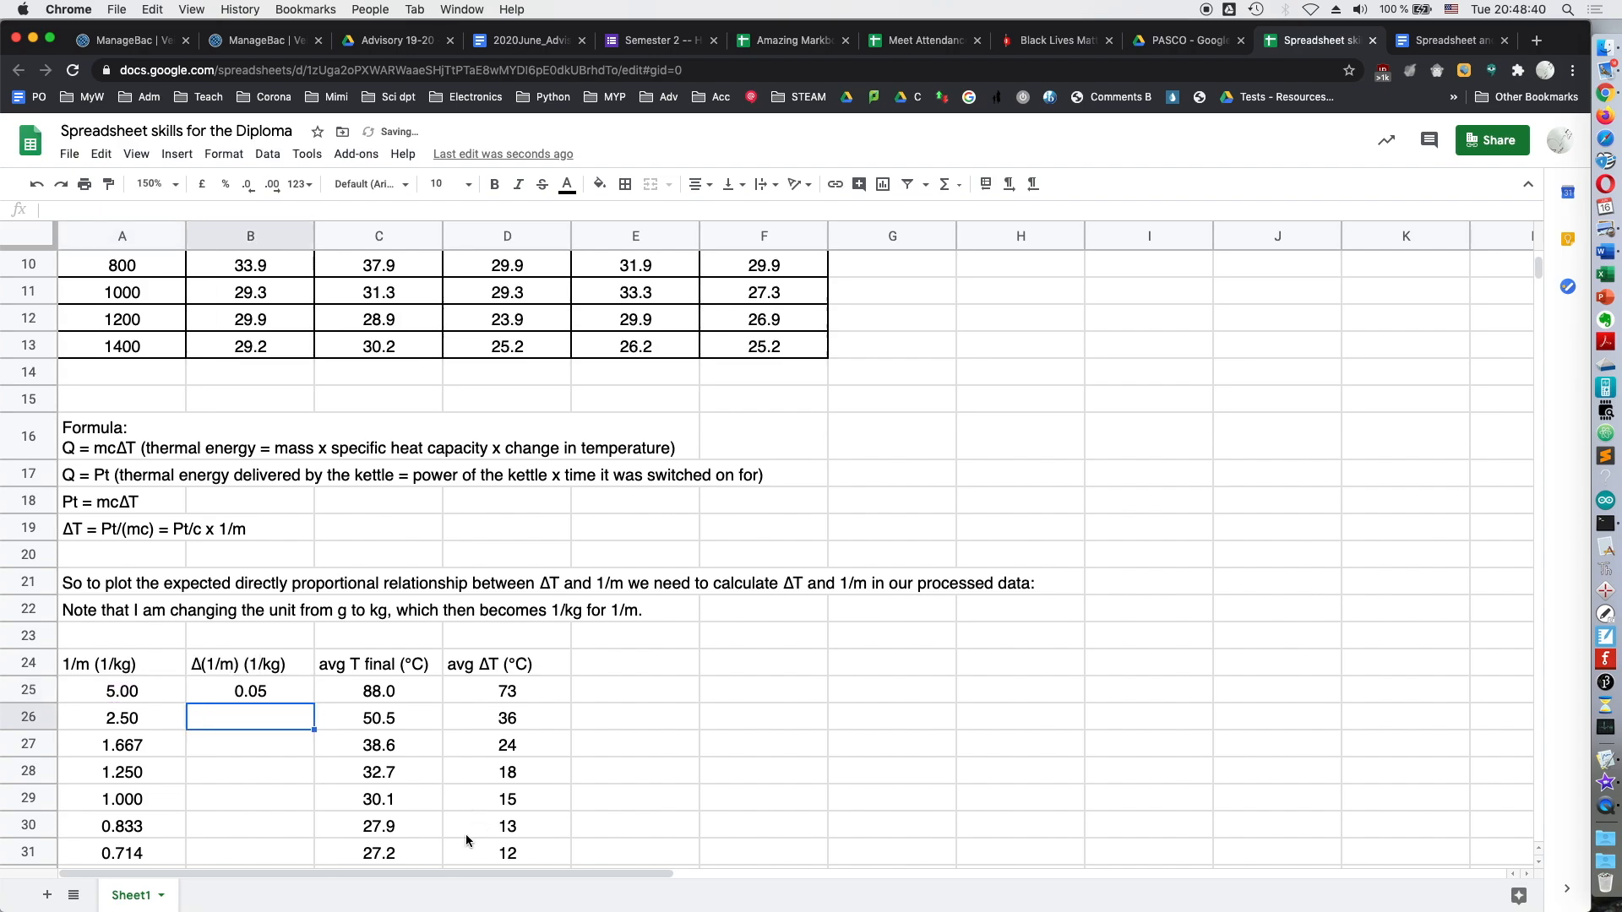
- Fill the Δ(1/m) formula from B25 down to B31
click(275, 693)
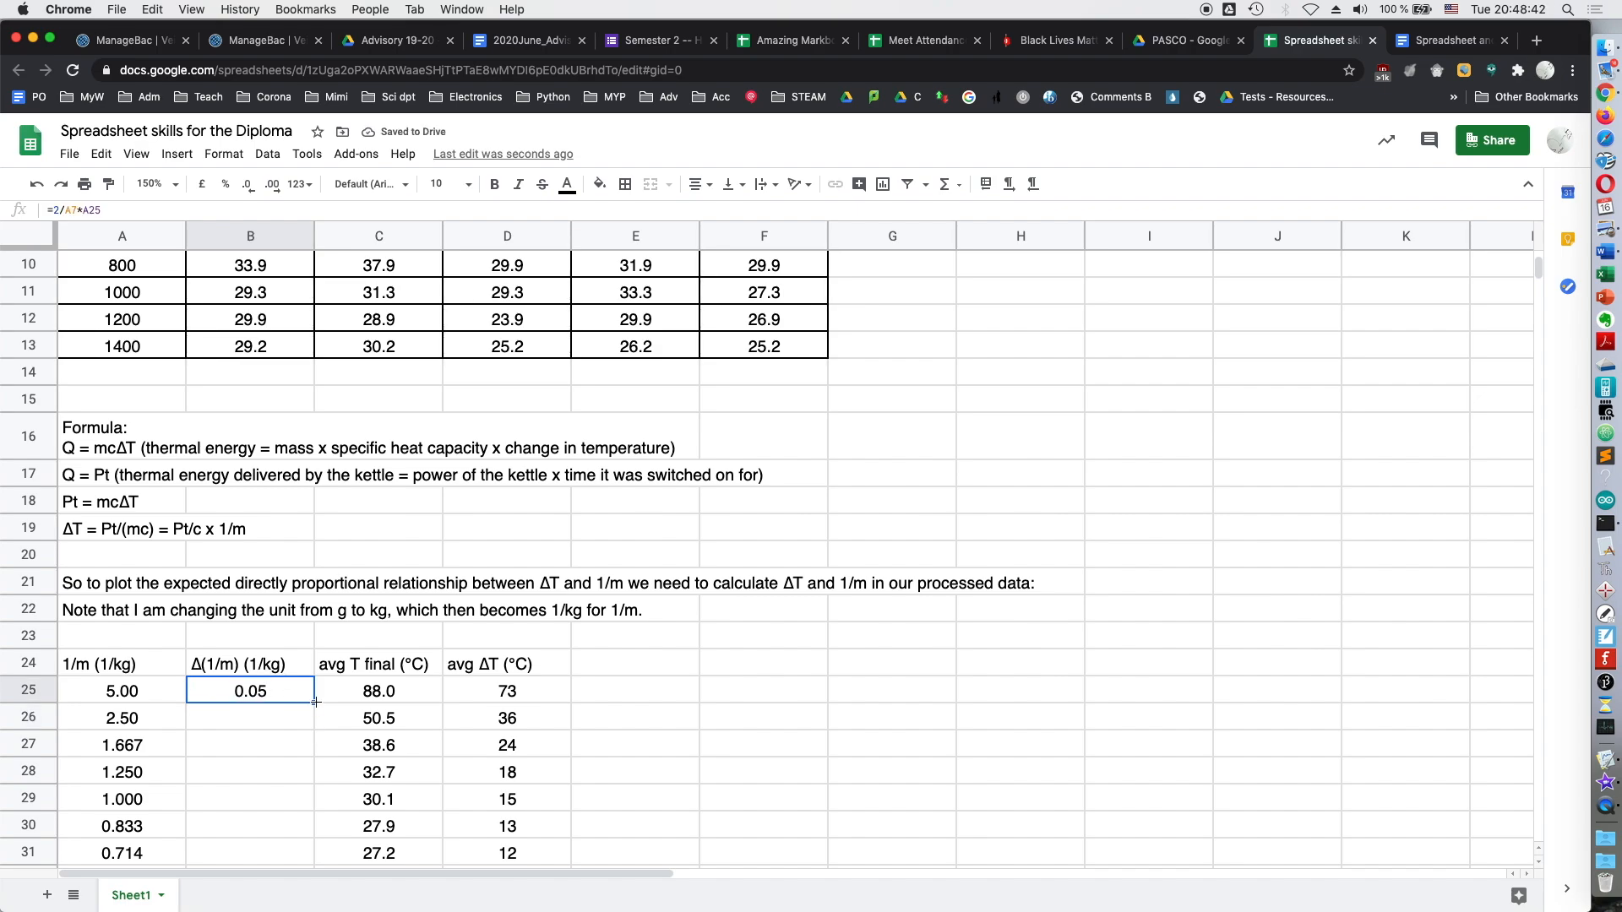
drag(313, 703, 311, 854)
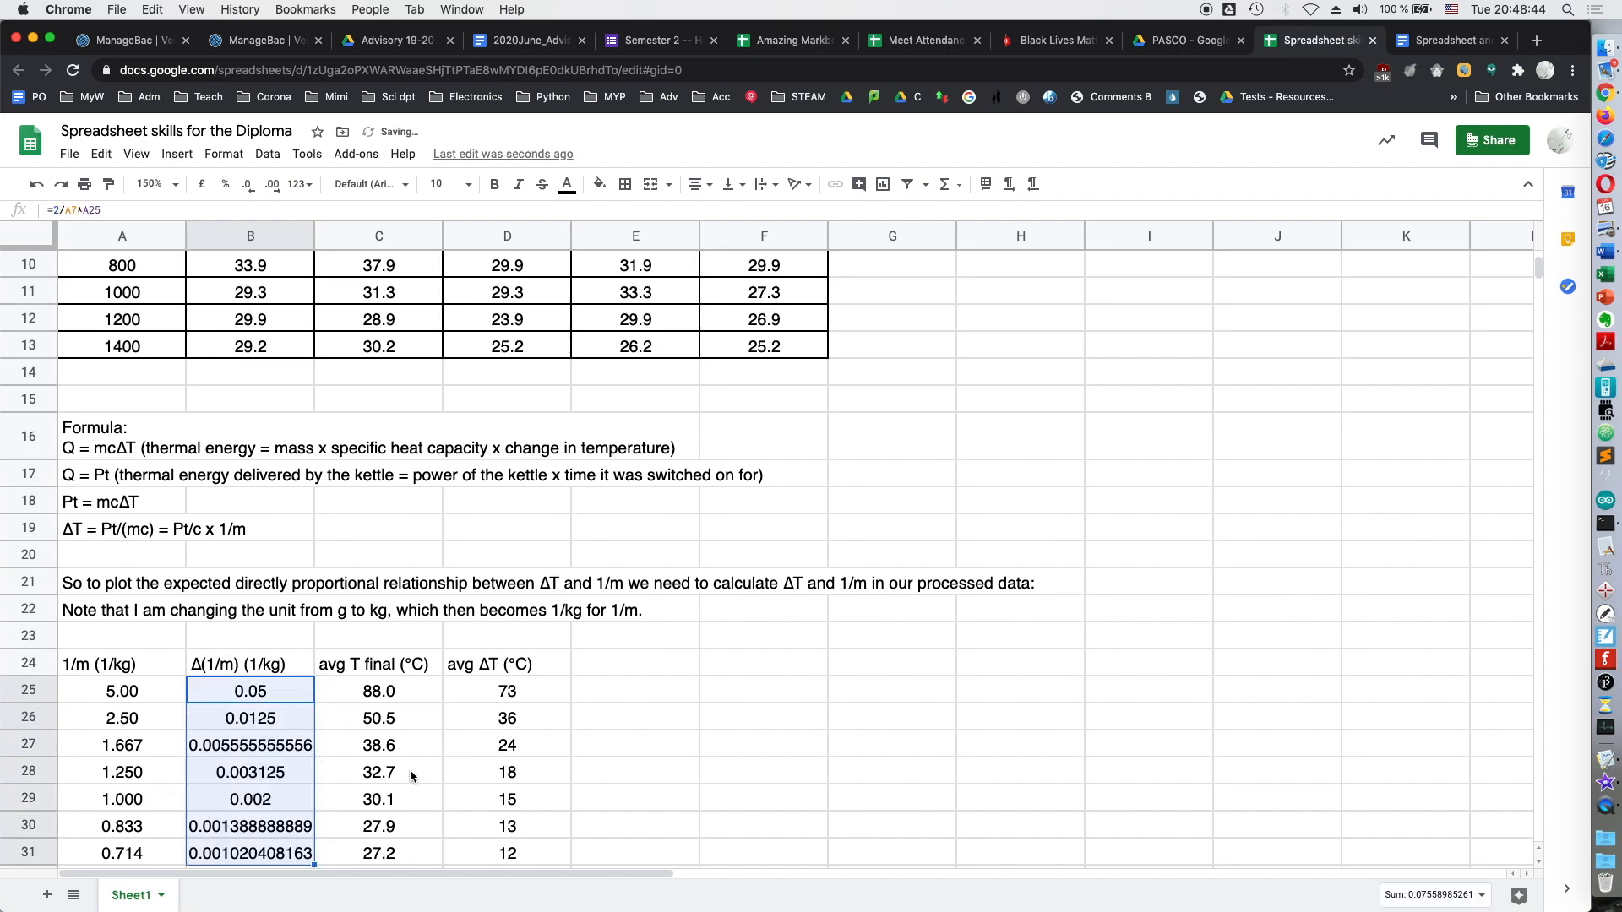
scroll(322, 773, down, 3)
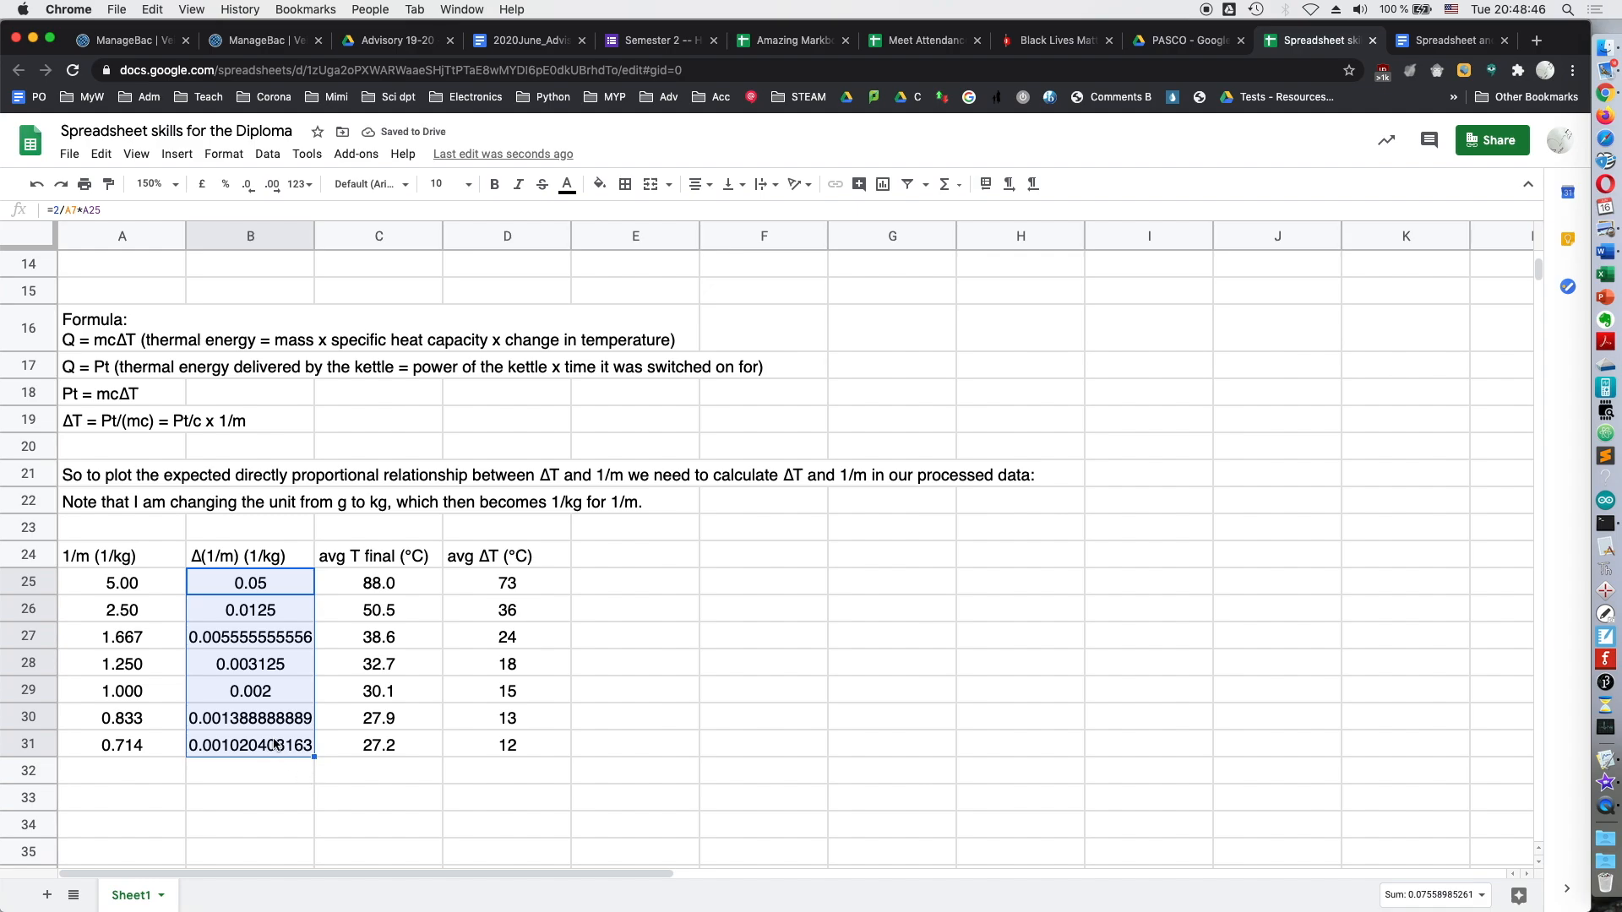
- Round the displayed Δ(1/m) values in B27:B31 to three decimal places and B26 to two
click(289, 617)
drag(275, 615, 277, 745)
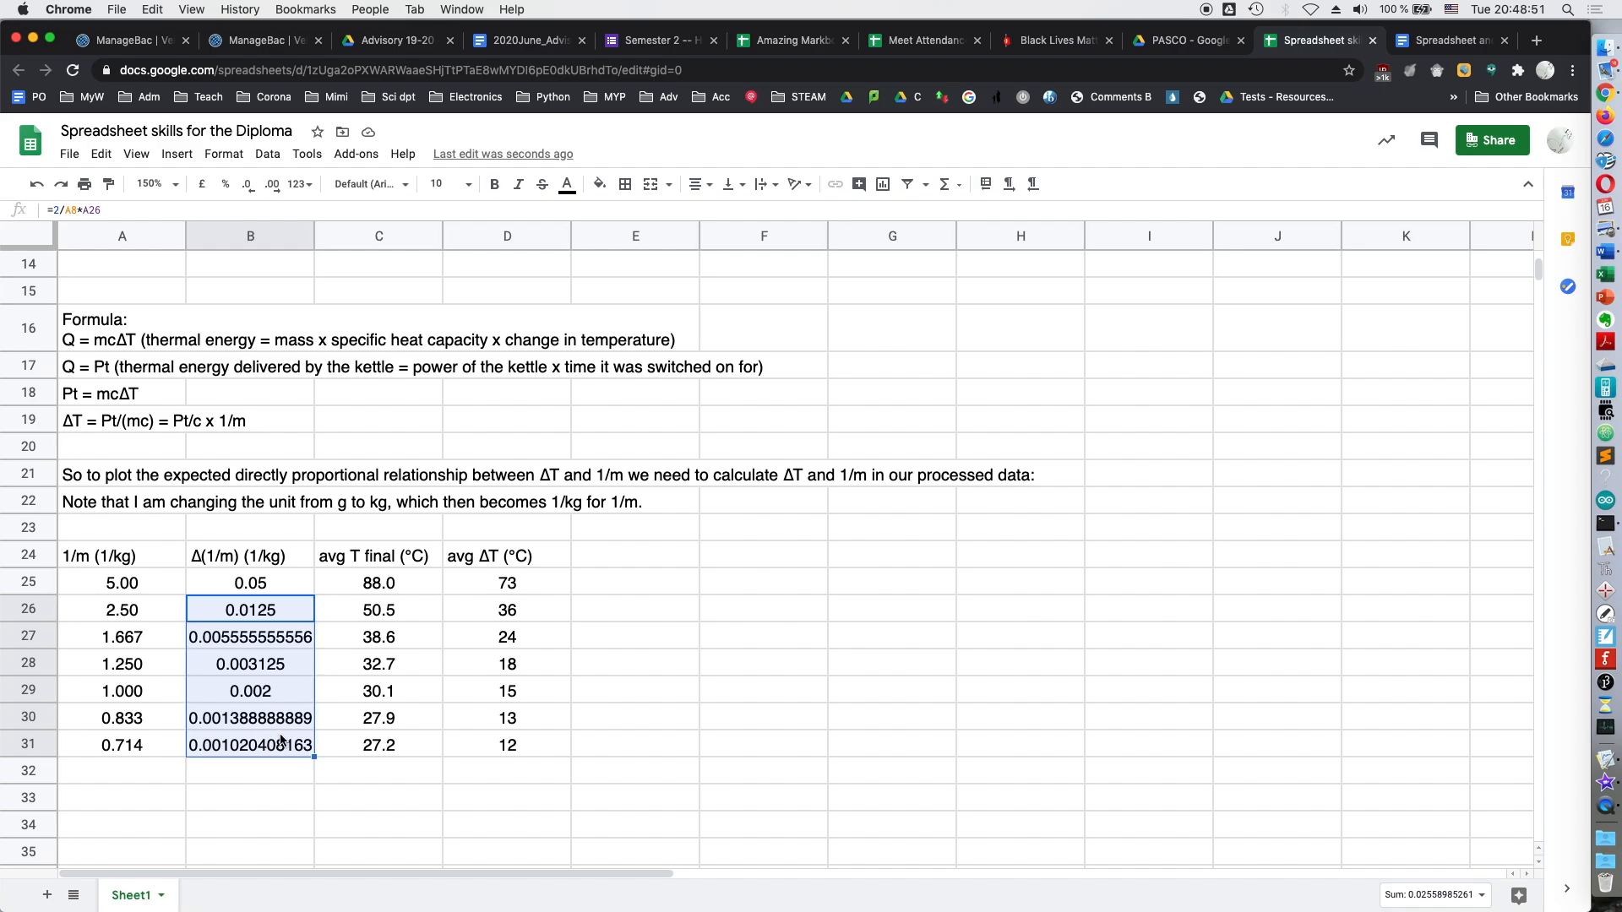
click(276, 188)
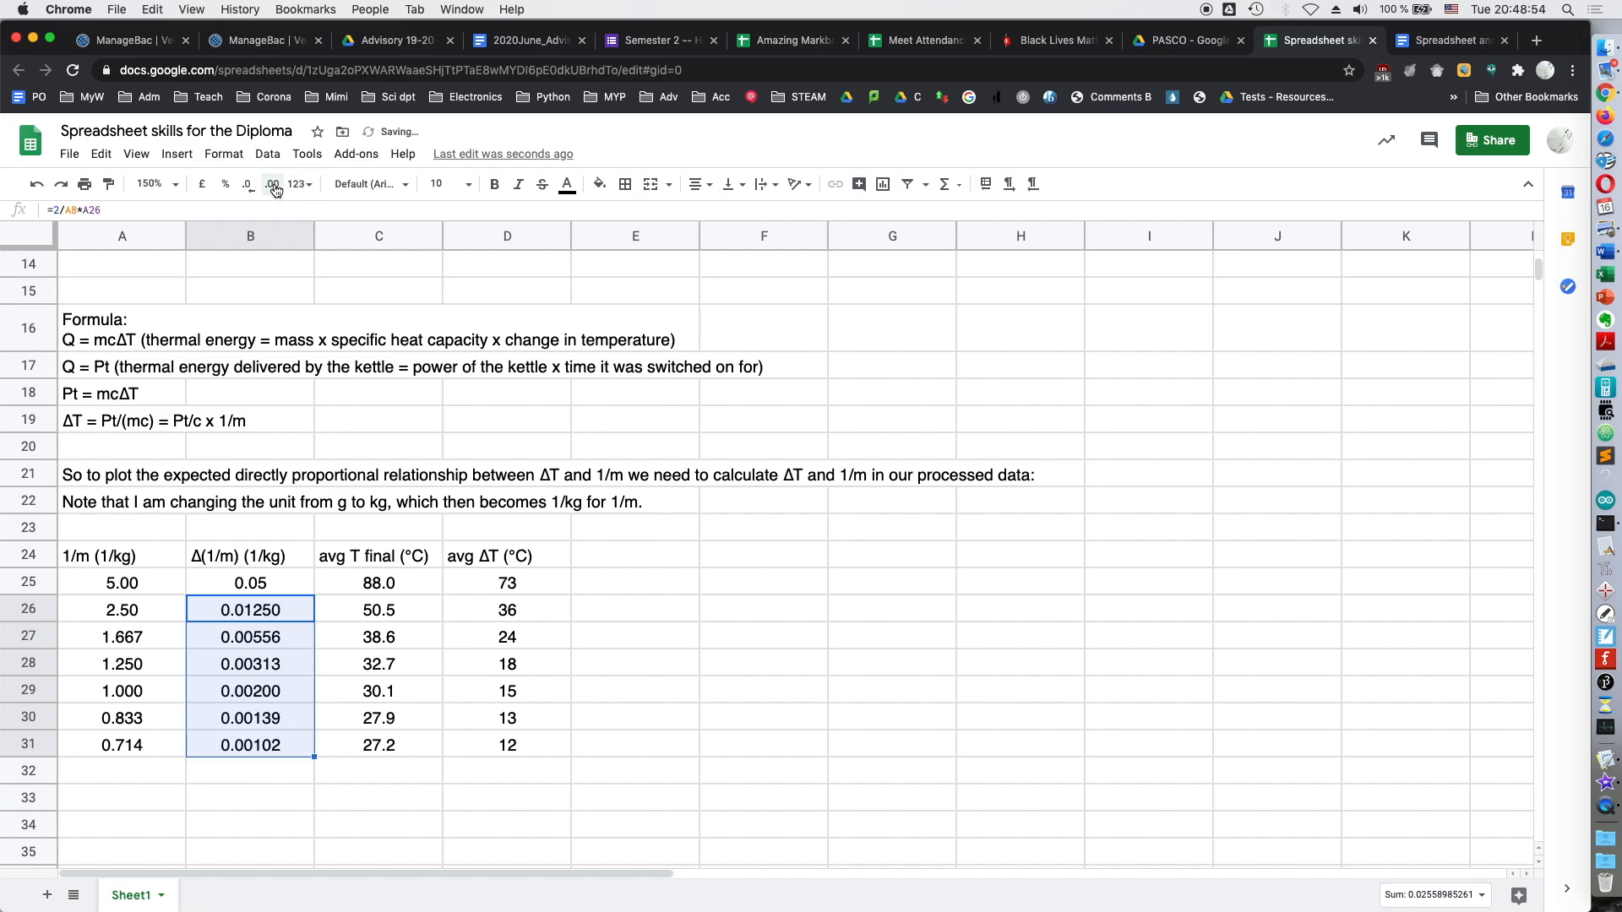
click(249, 187)
click(249, 188)
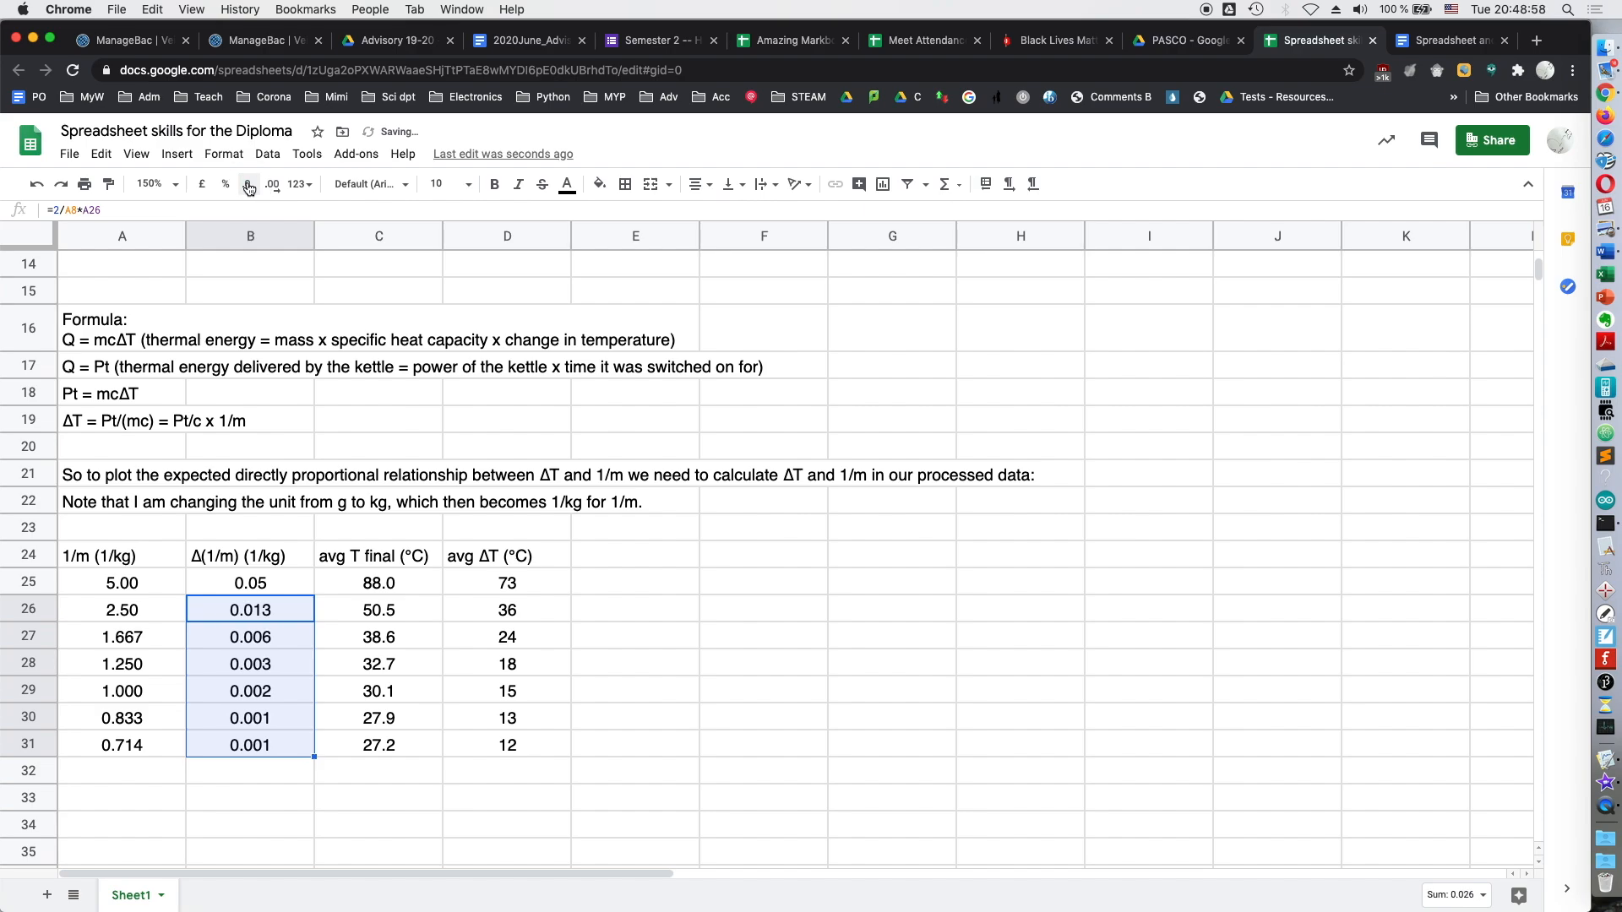
click(297, 604)
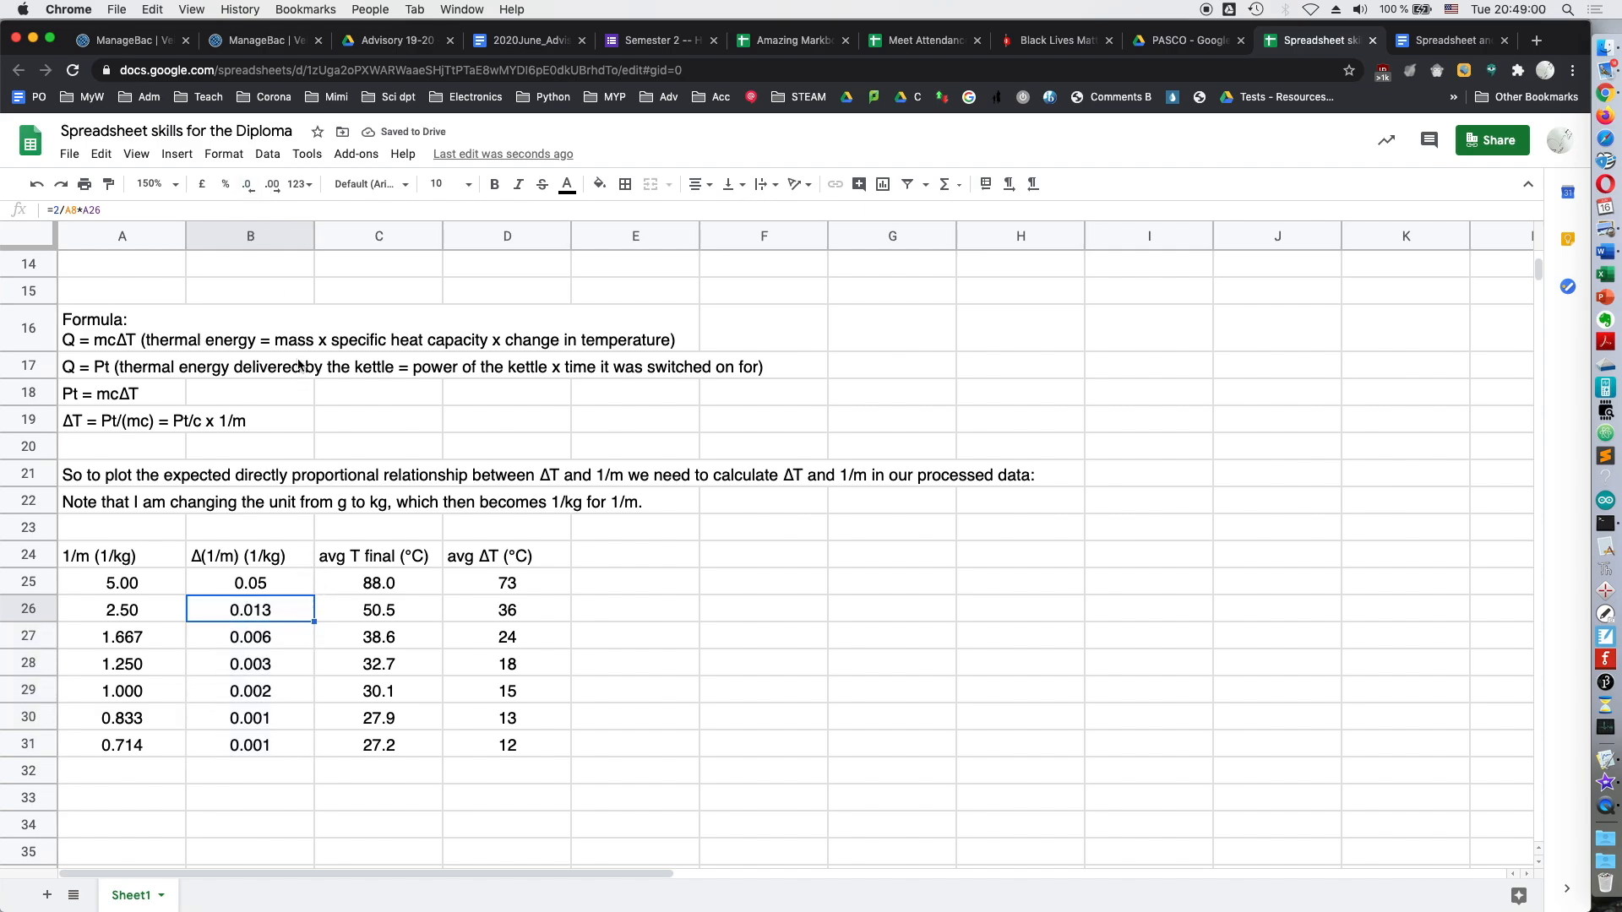
click(248, 186)
- Compare the decimal places of the 1/m values with those of their Δ(1/m) uncertainties in rows 25 to 31
drag(145, 585, 290, 616)
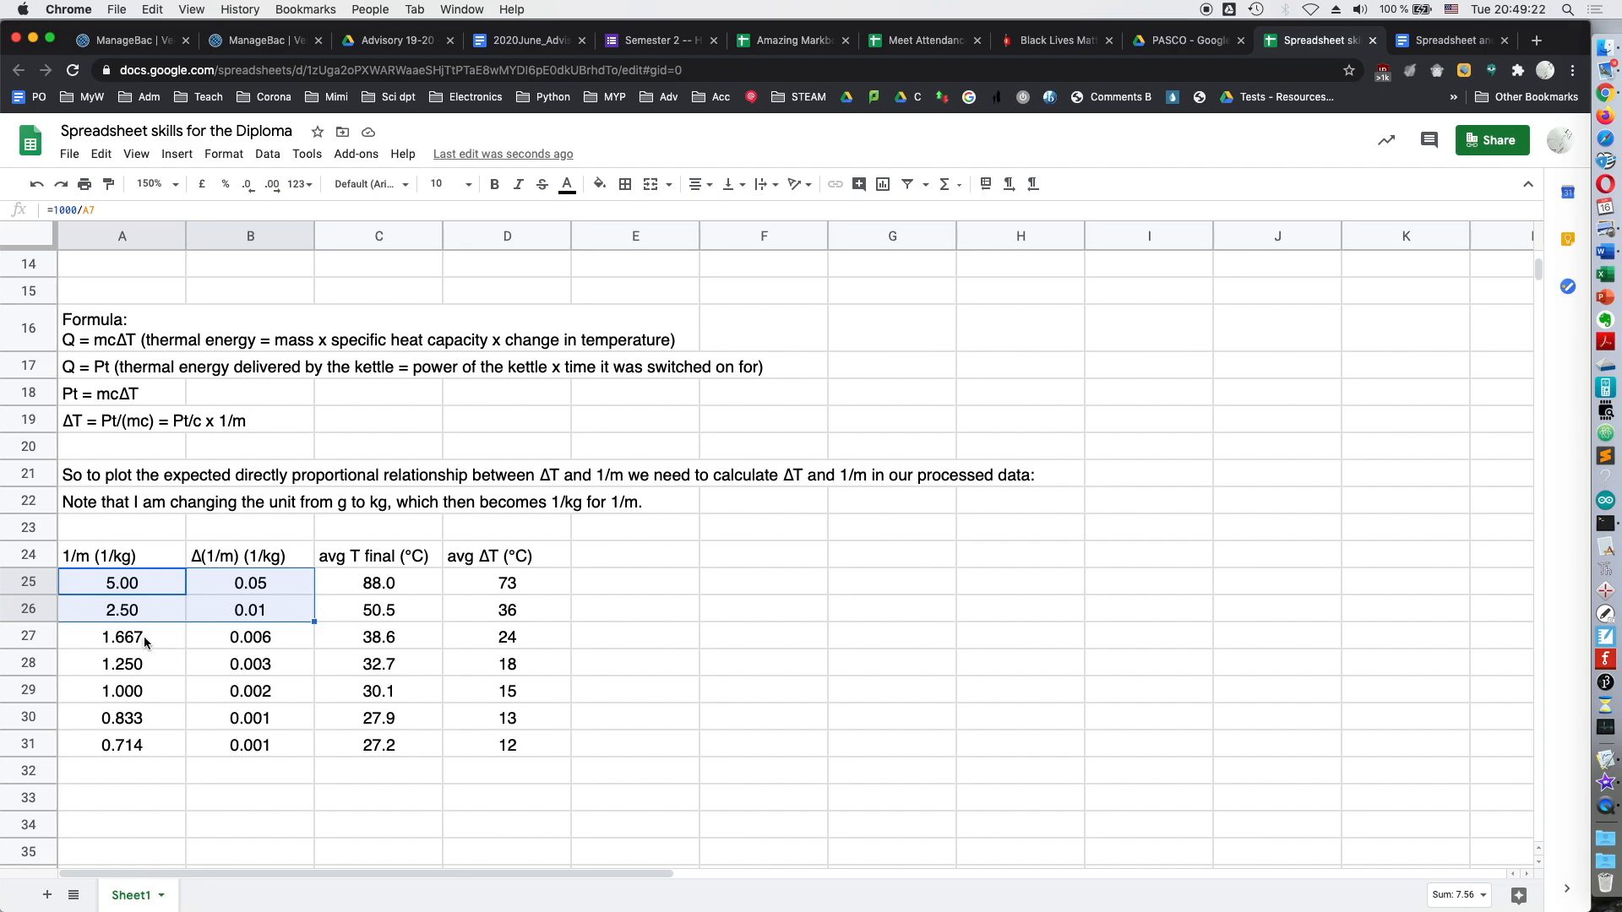
drag(145, 642, 162, 733)
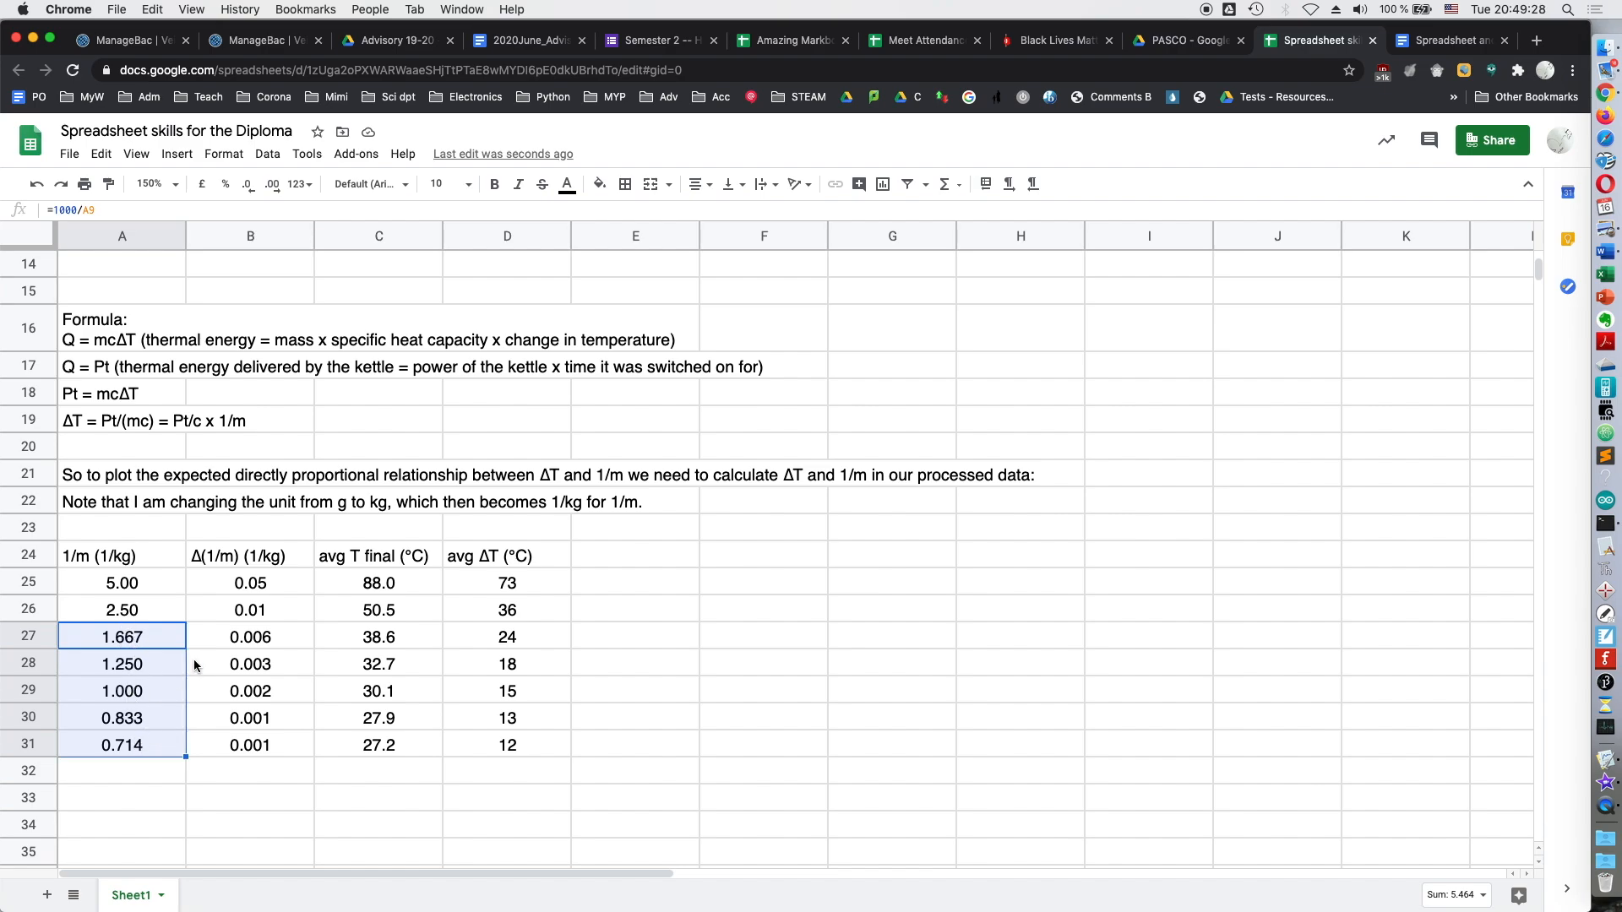
click(265, 751)
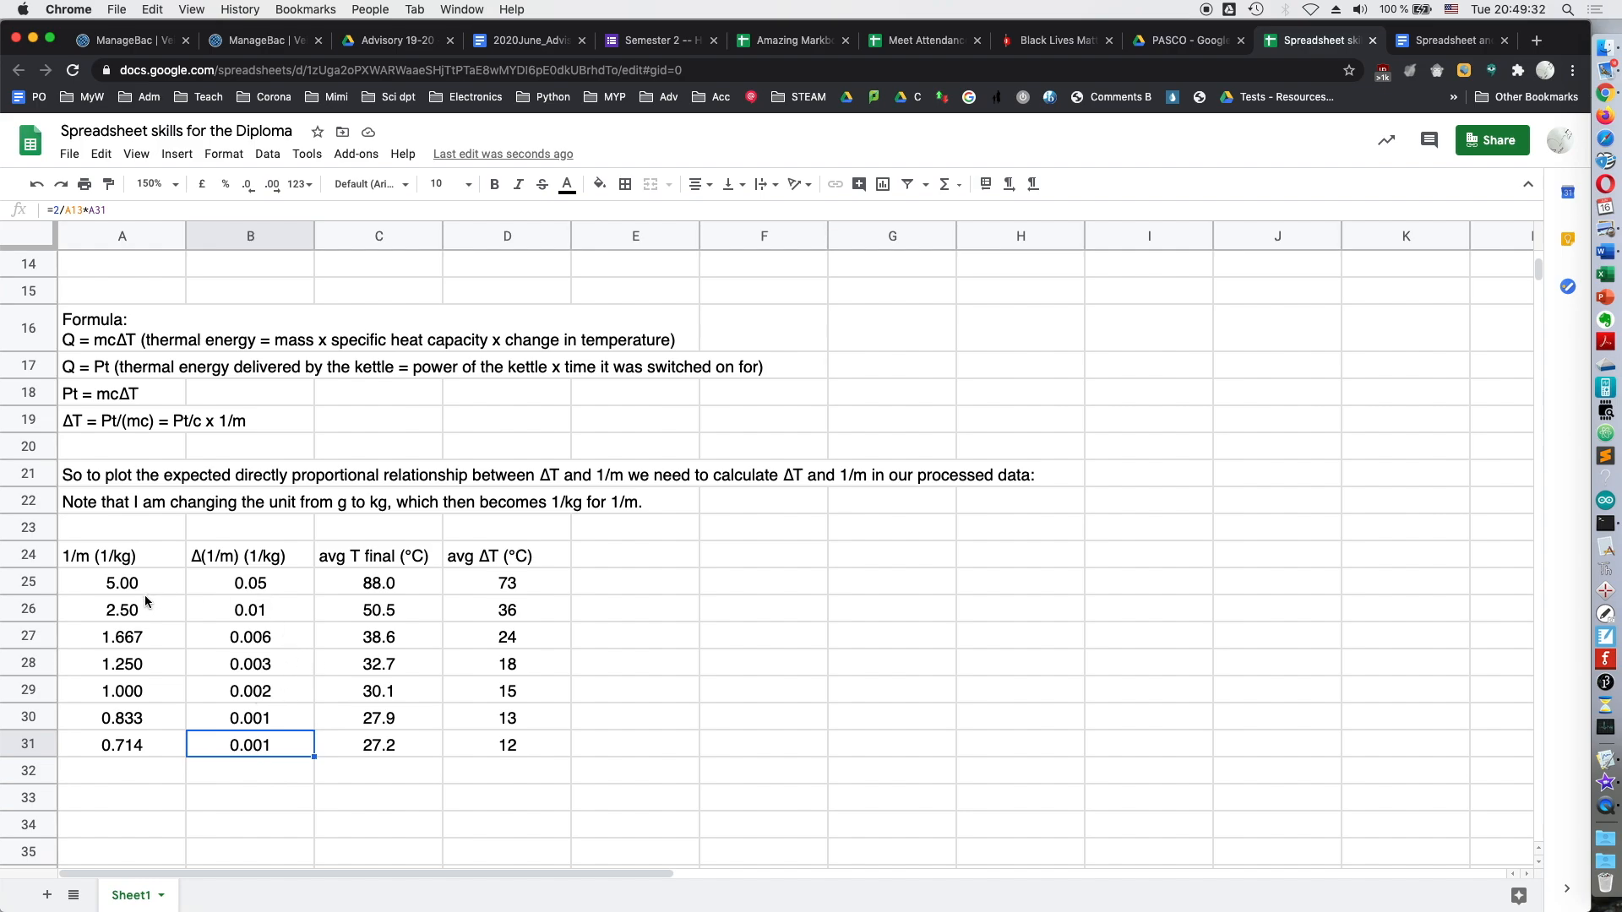
drag(110, 566, 253, 743)
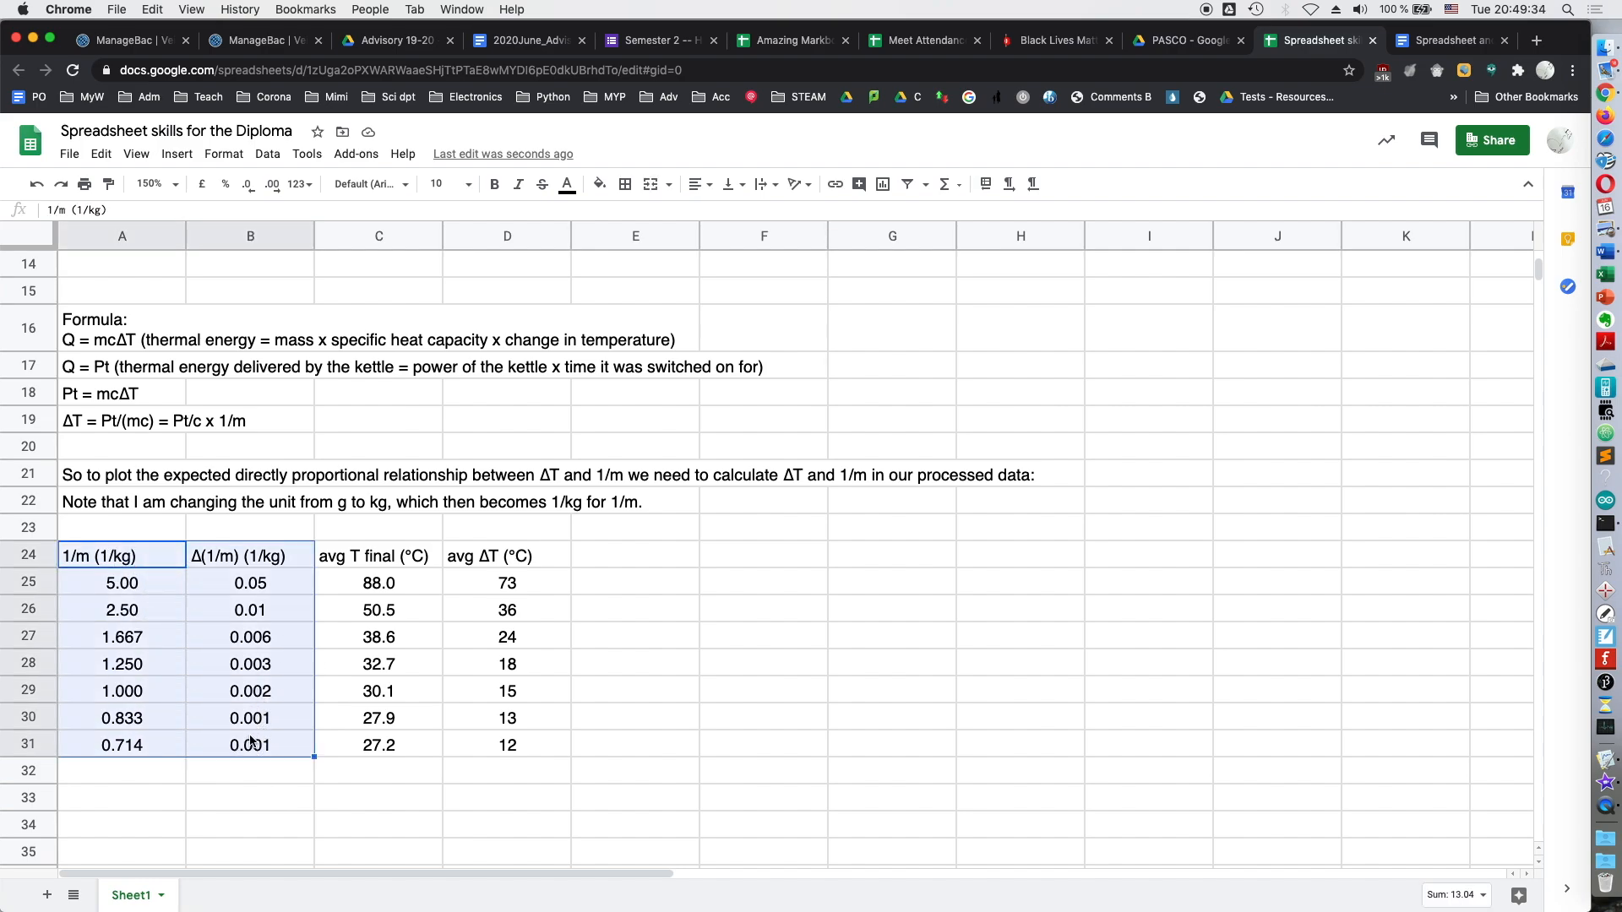
- Add the column heading Δ(ΔT) (°C) in cell E24
click(634, 565)
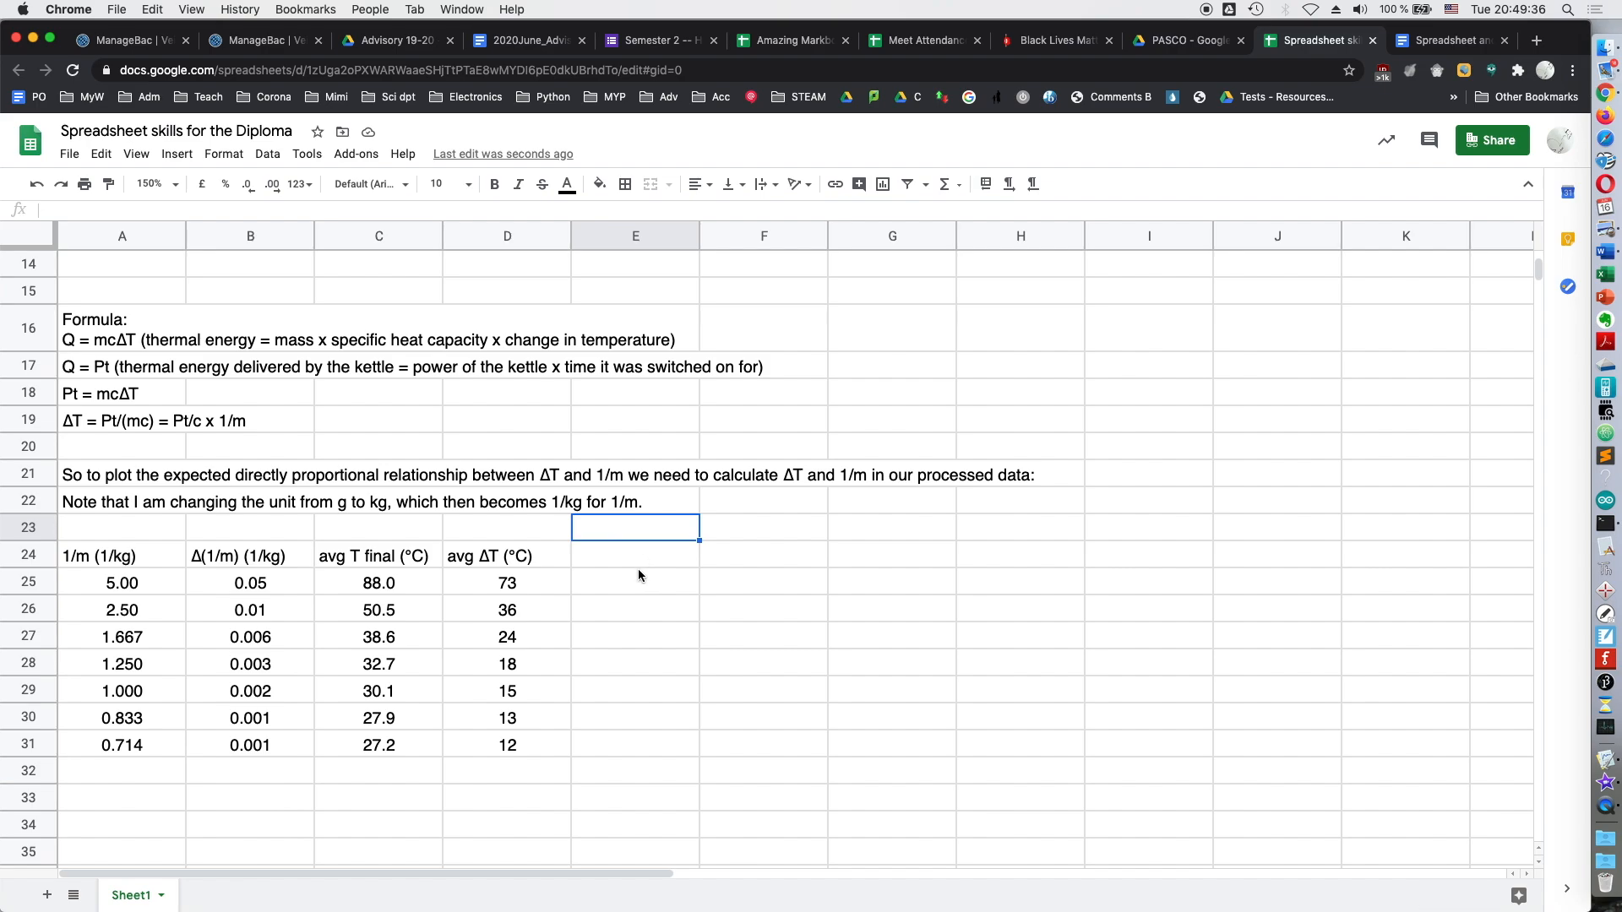
text(Δ)
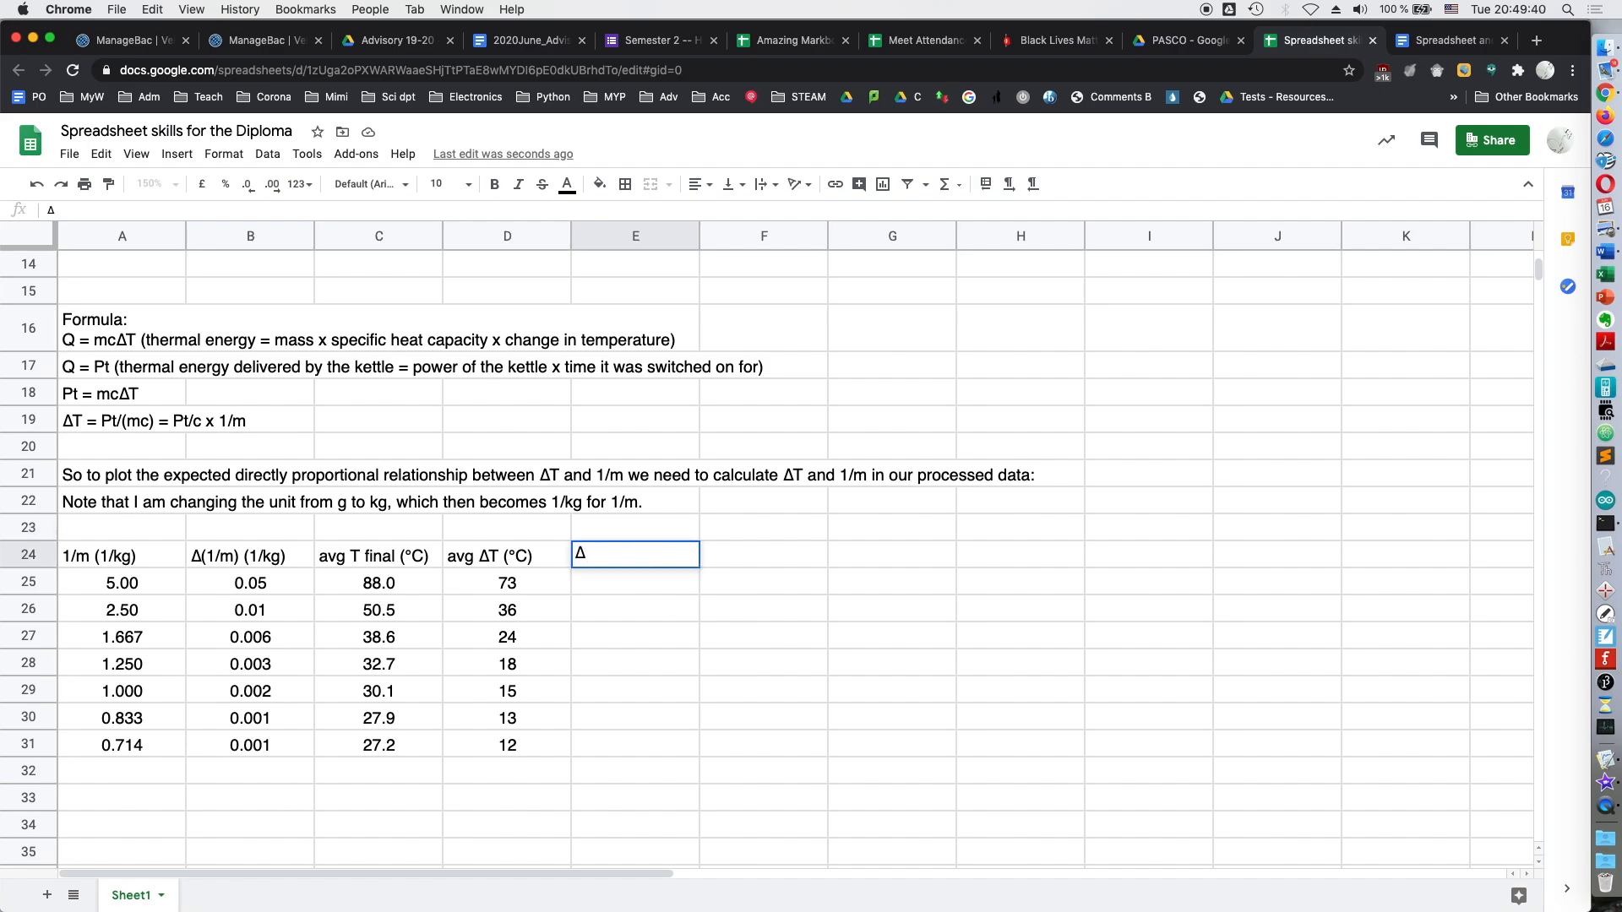
text((ΔT) (°C))
key(Return)
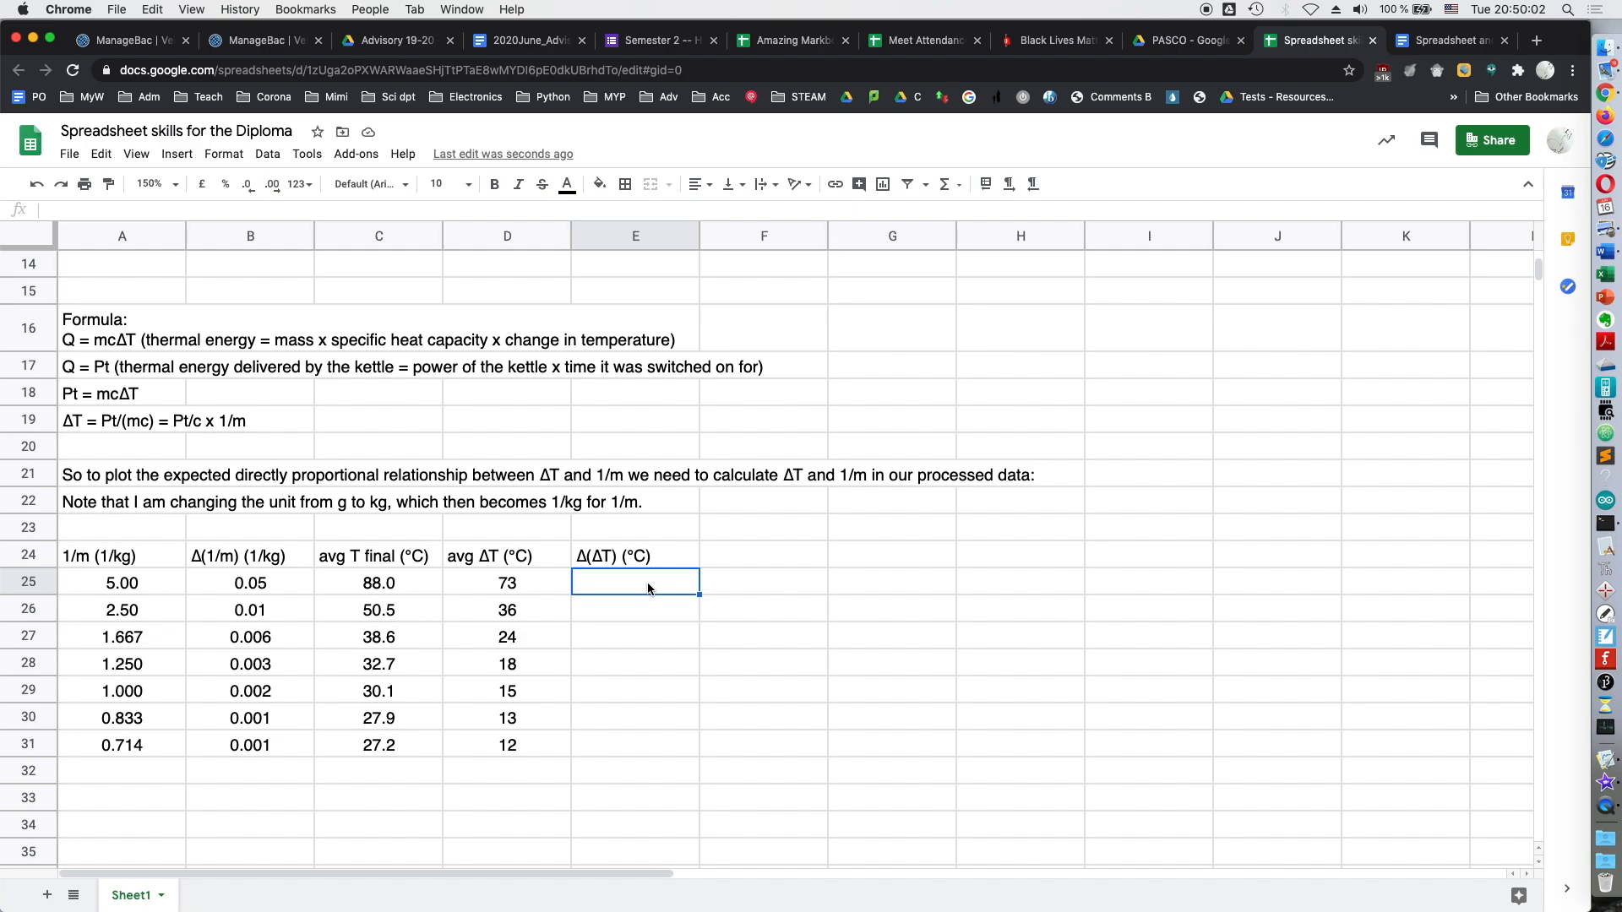
- Calculate the Δ(ΔT) uncertainty for the 200 g trials in E25 as half the range, using =(max(B7:F7)-min(B7:F7))/2
scroll(648, 589, up, 1)
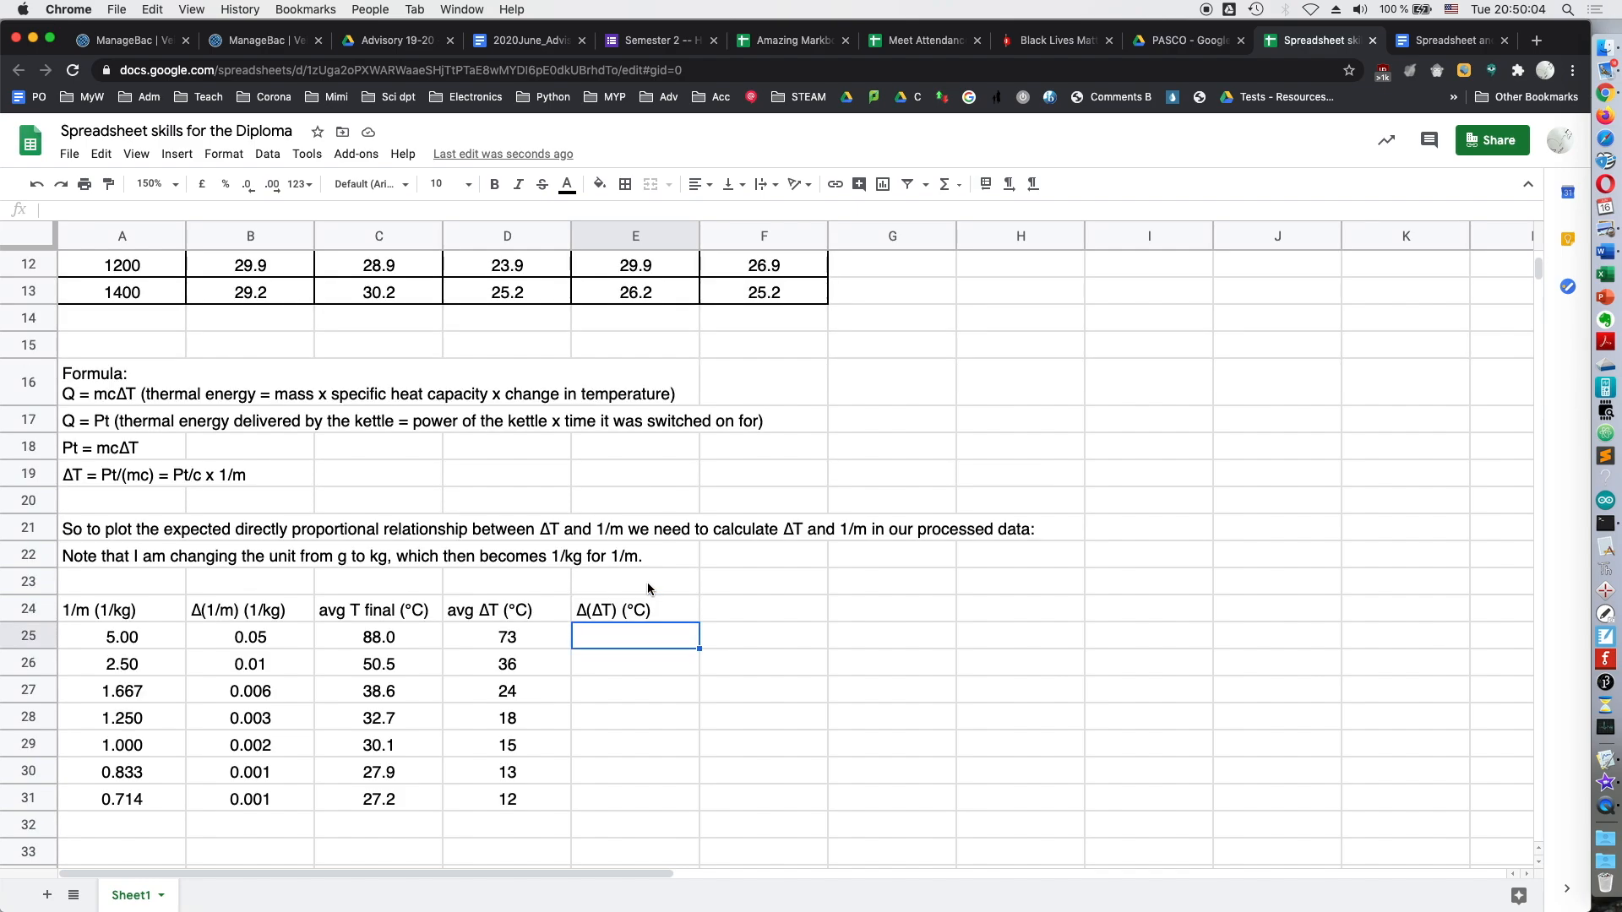
double_click(646, 636)
text(=()
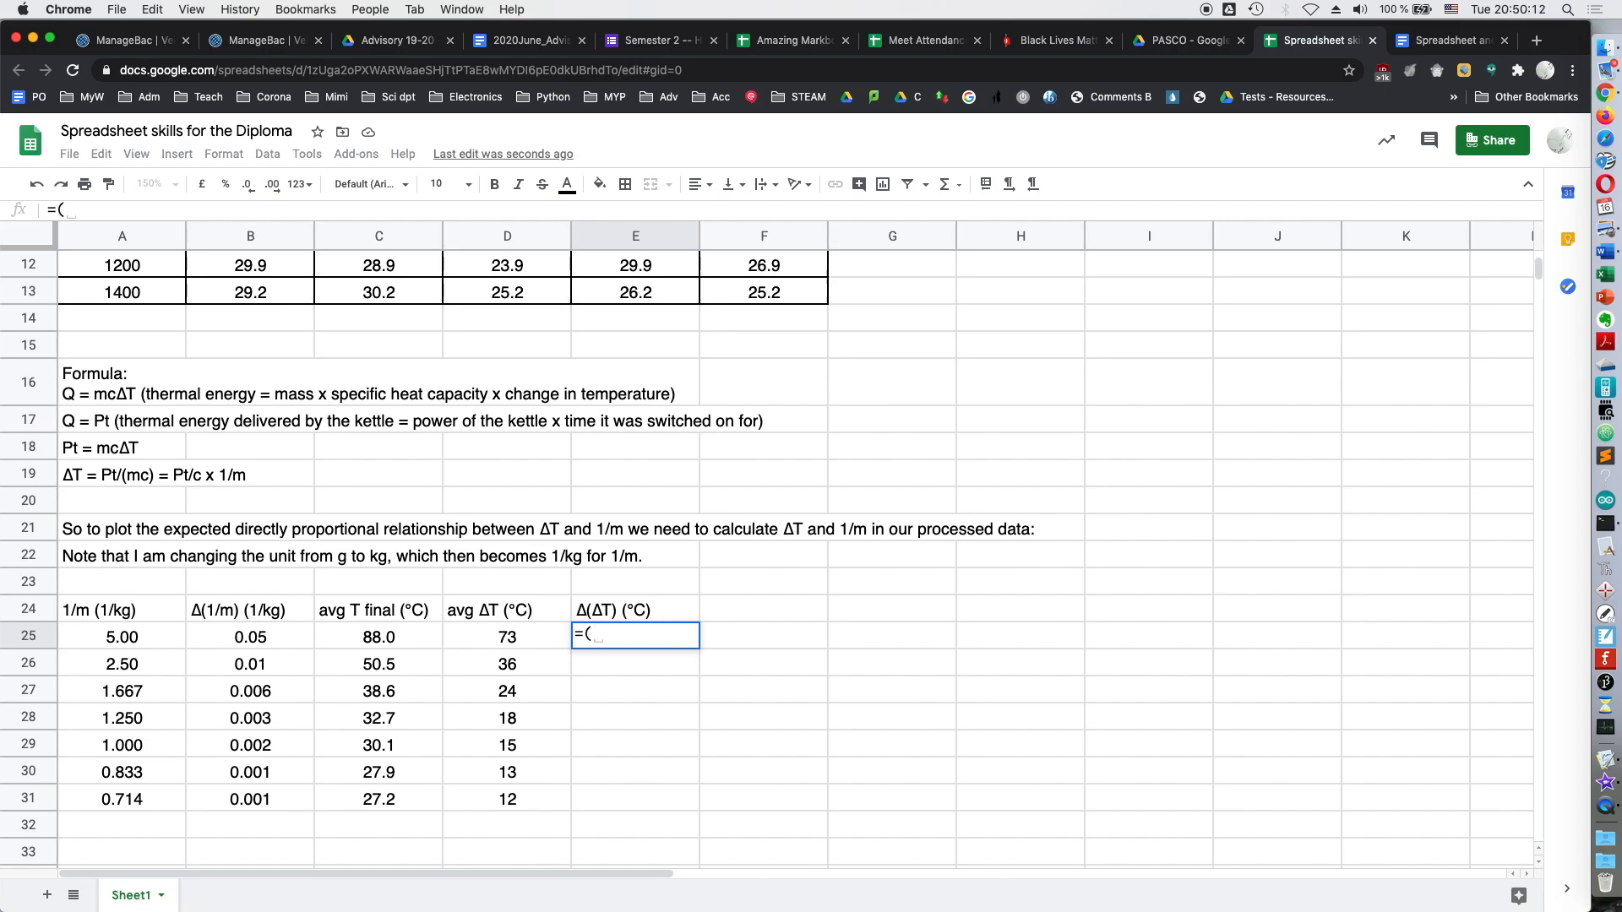
text(max)
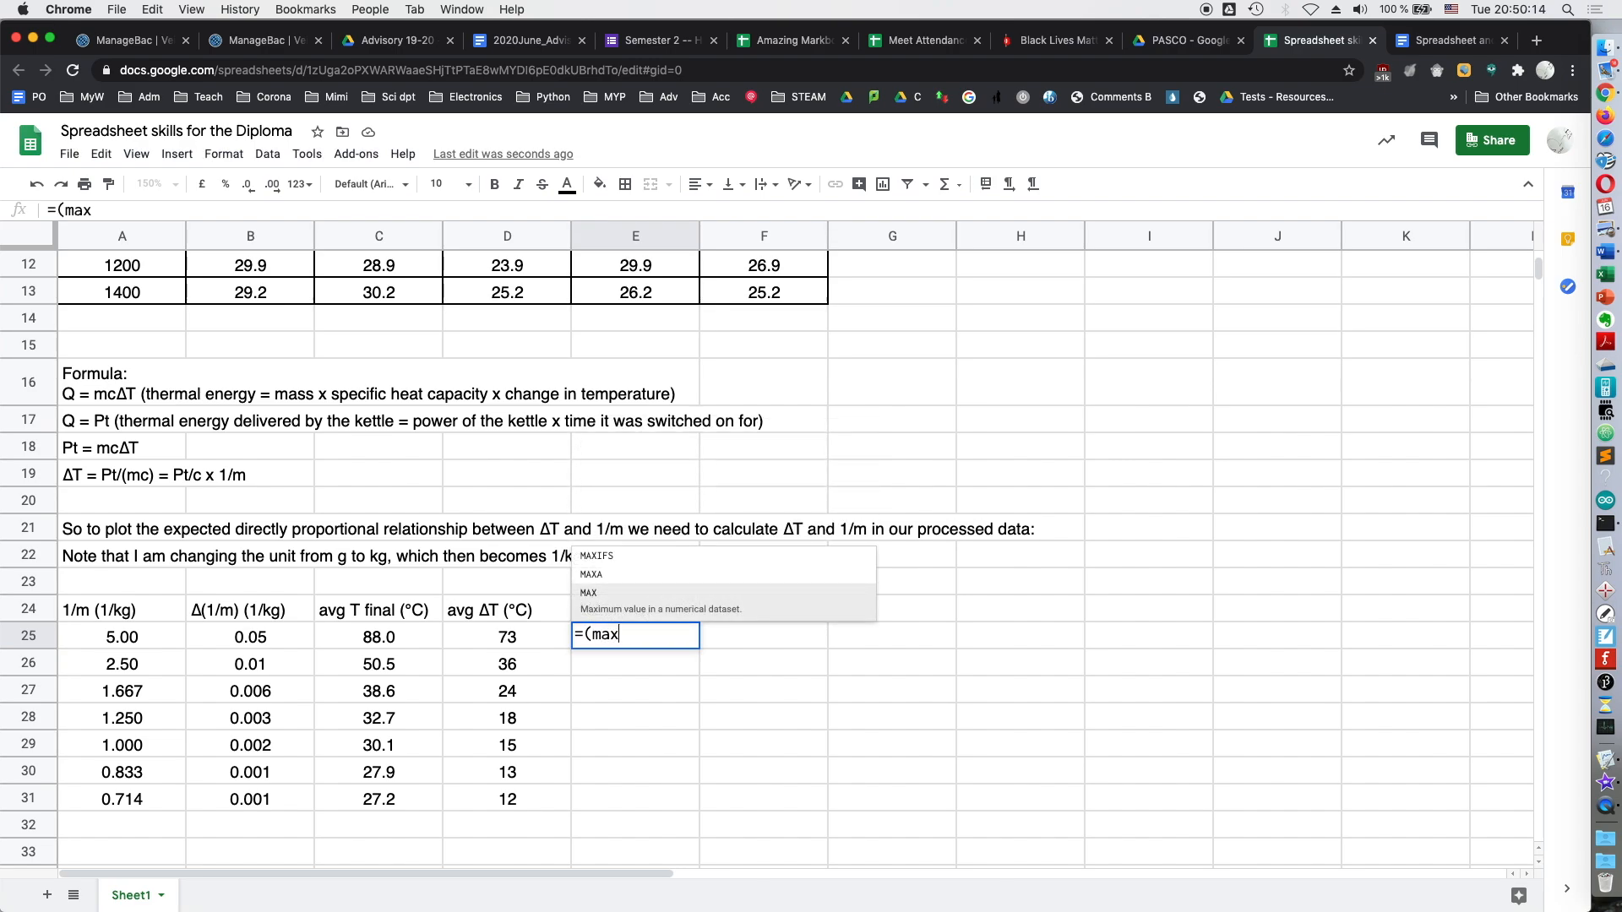
text(()
scroll(638, 313, up, 2)
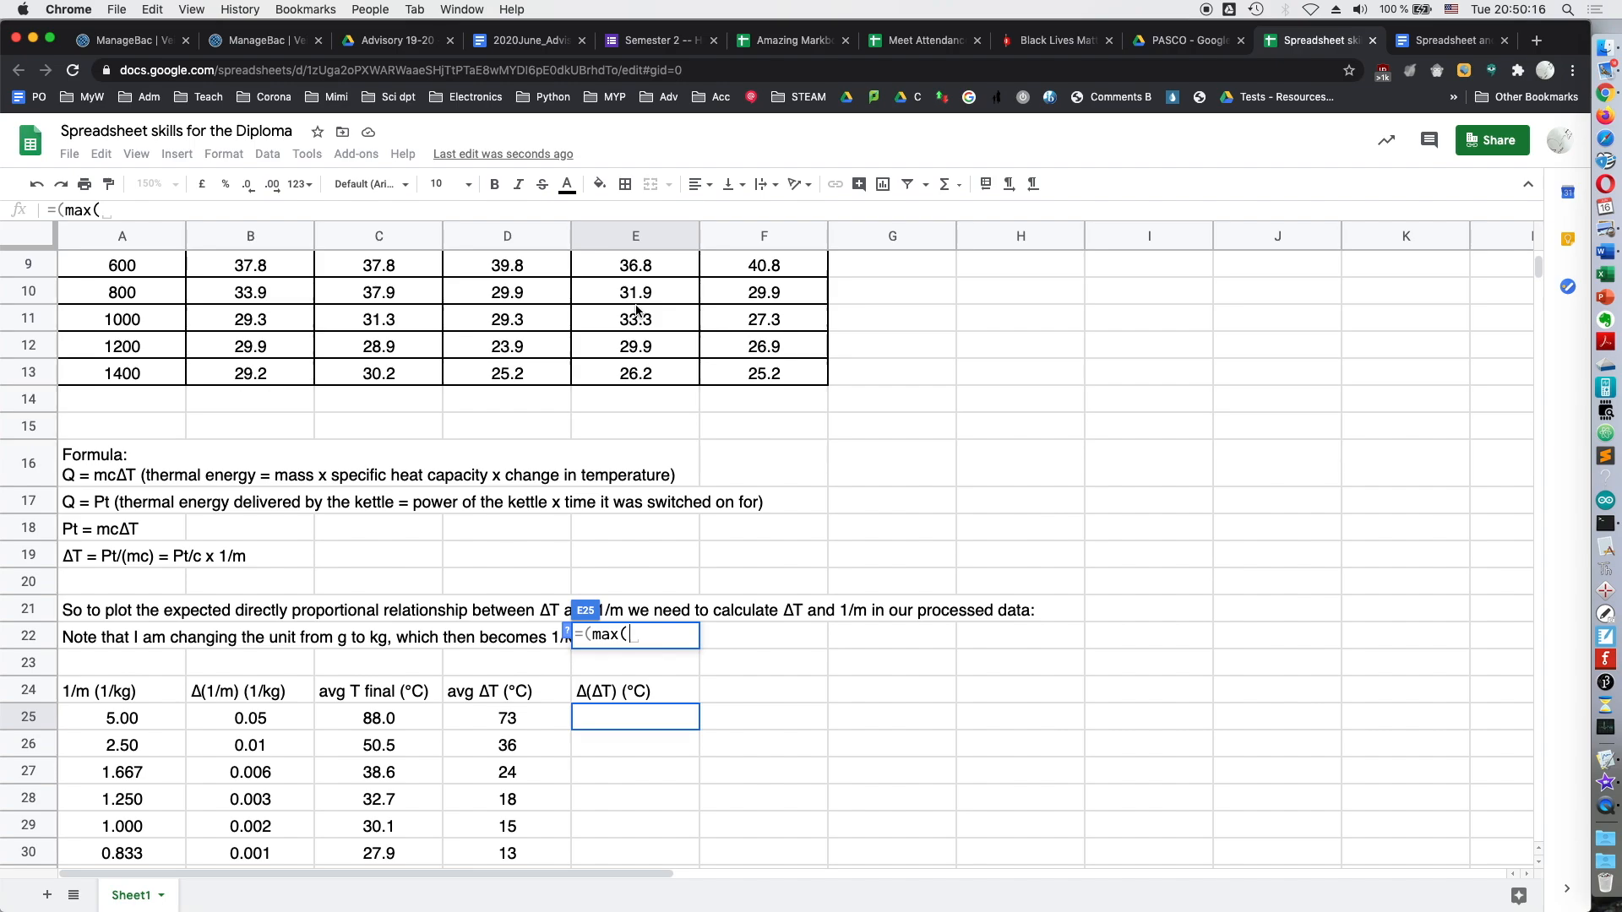
scroll(540, 479, up, 5)
drag(241, 427, 761, 428)
text()-min()
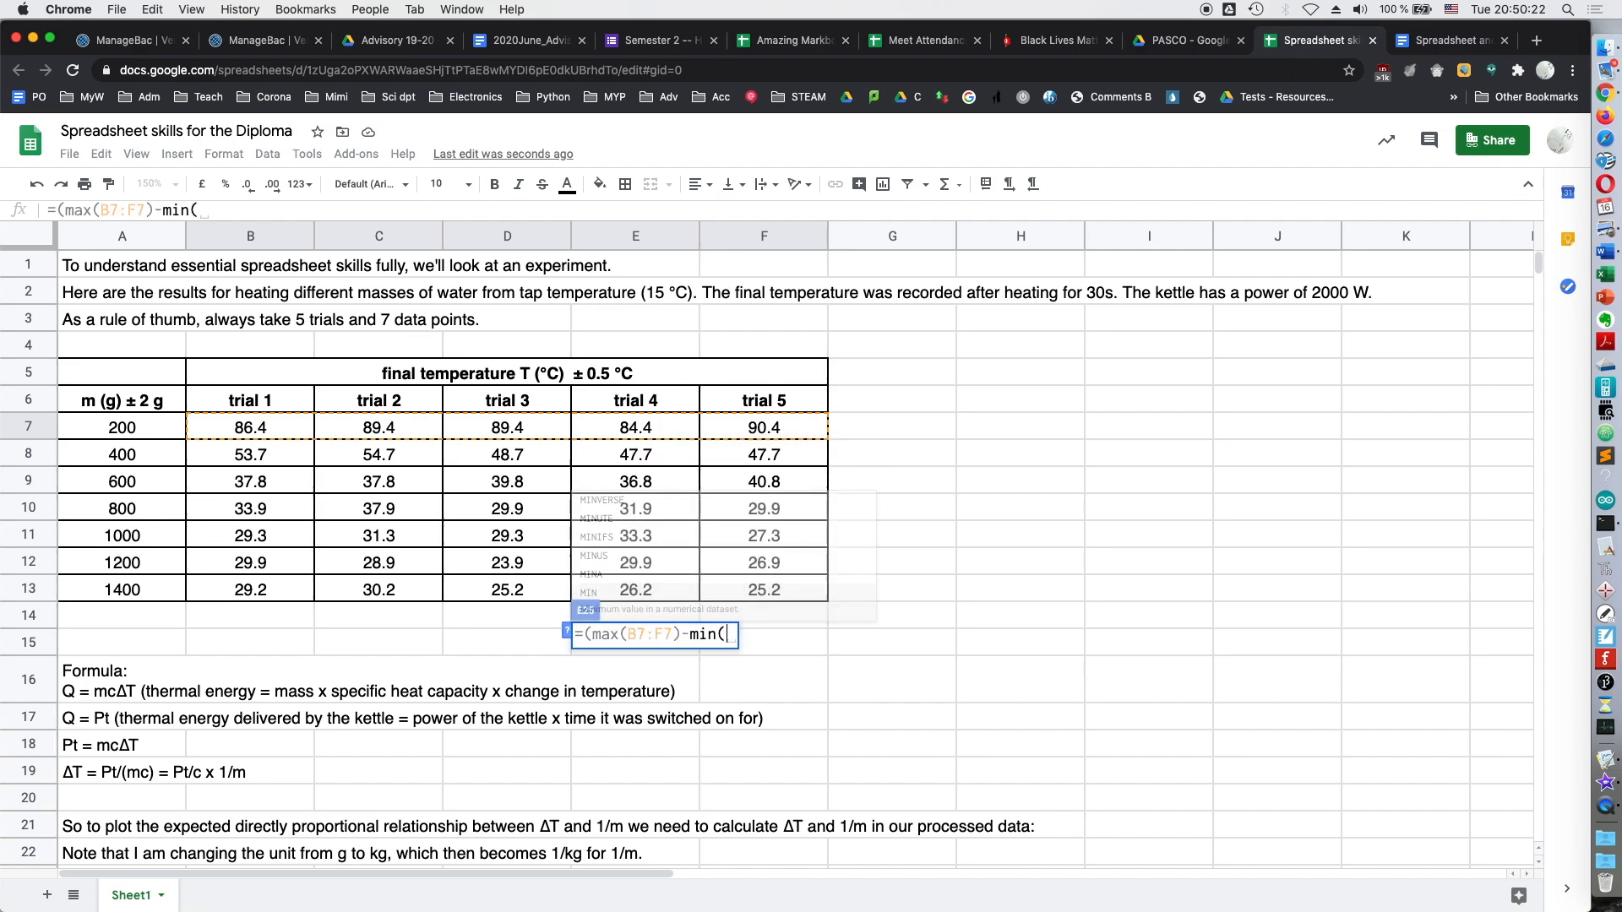
drag(254, 428, 754, 430)
text())
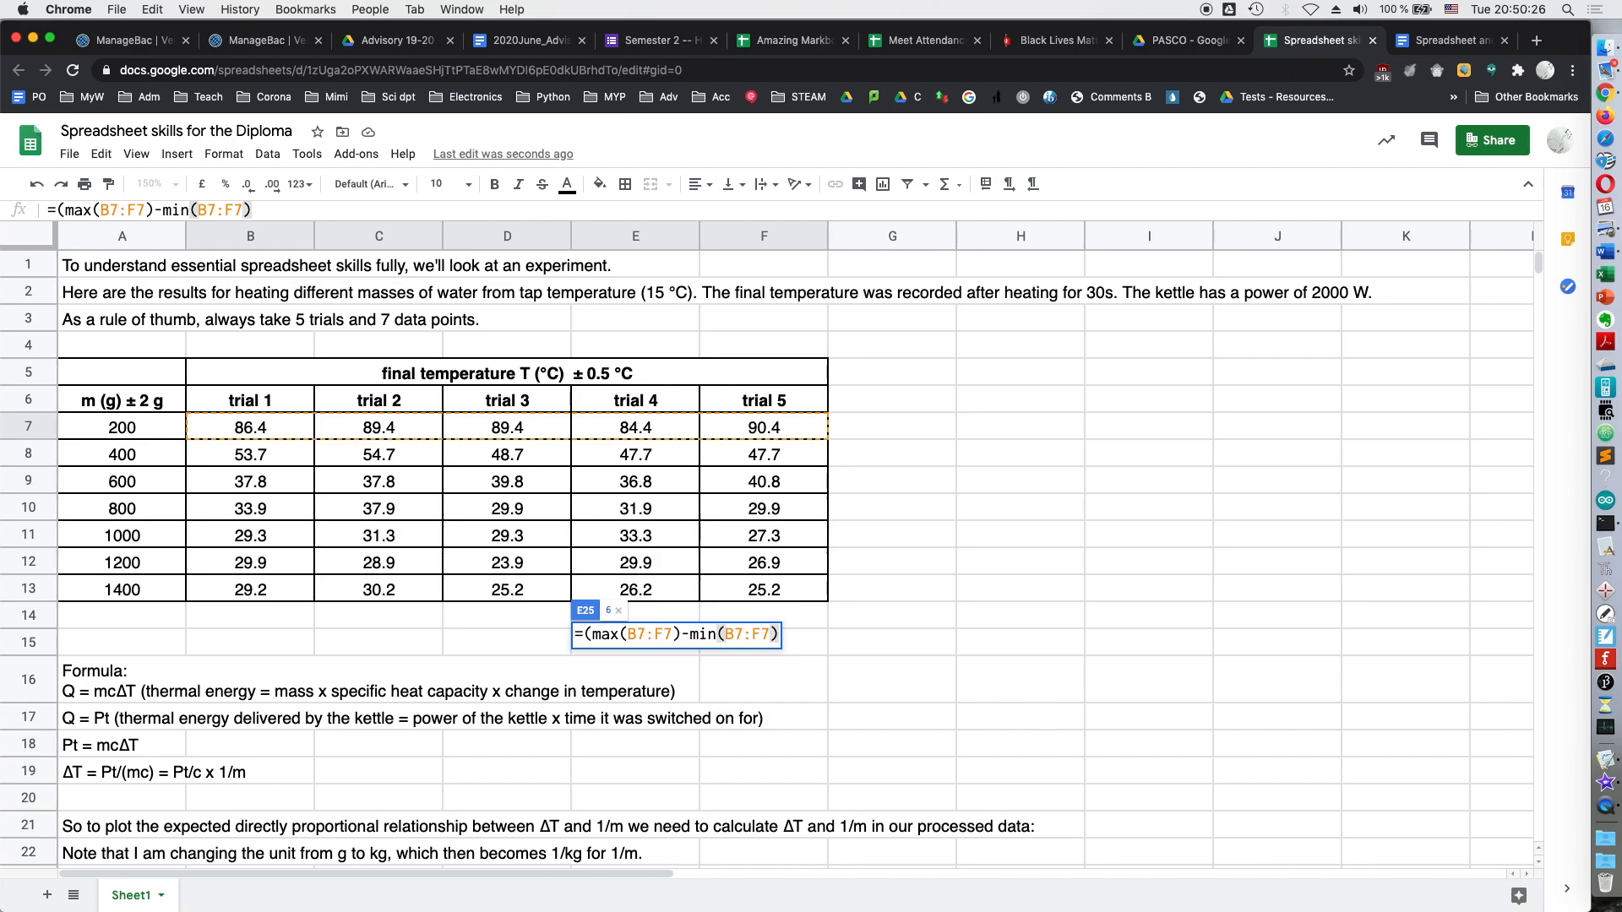
text()/2)
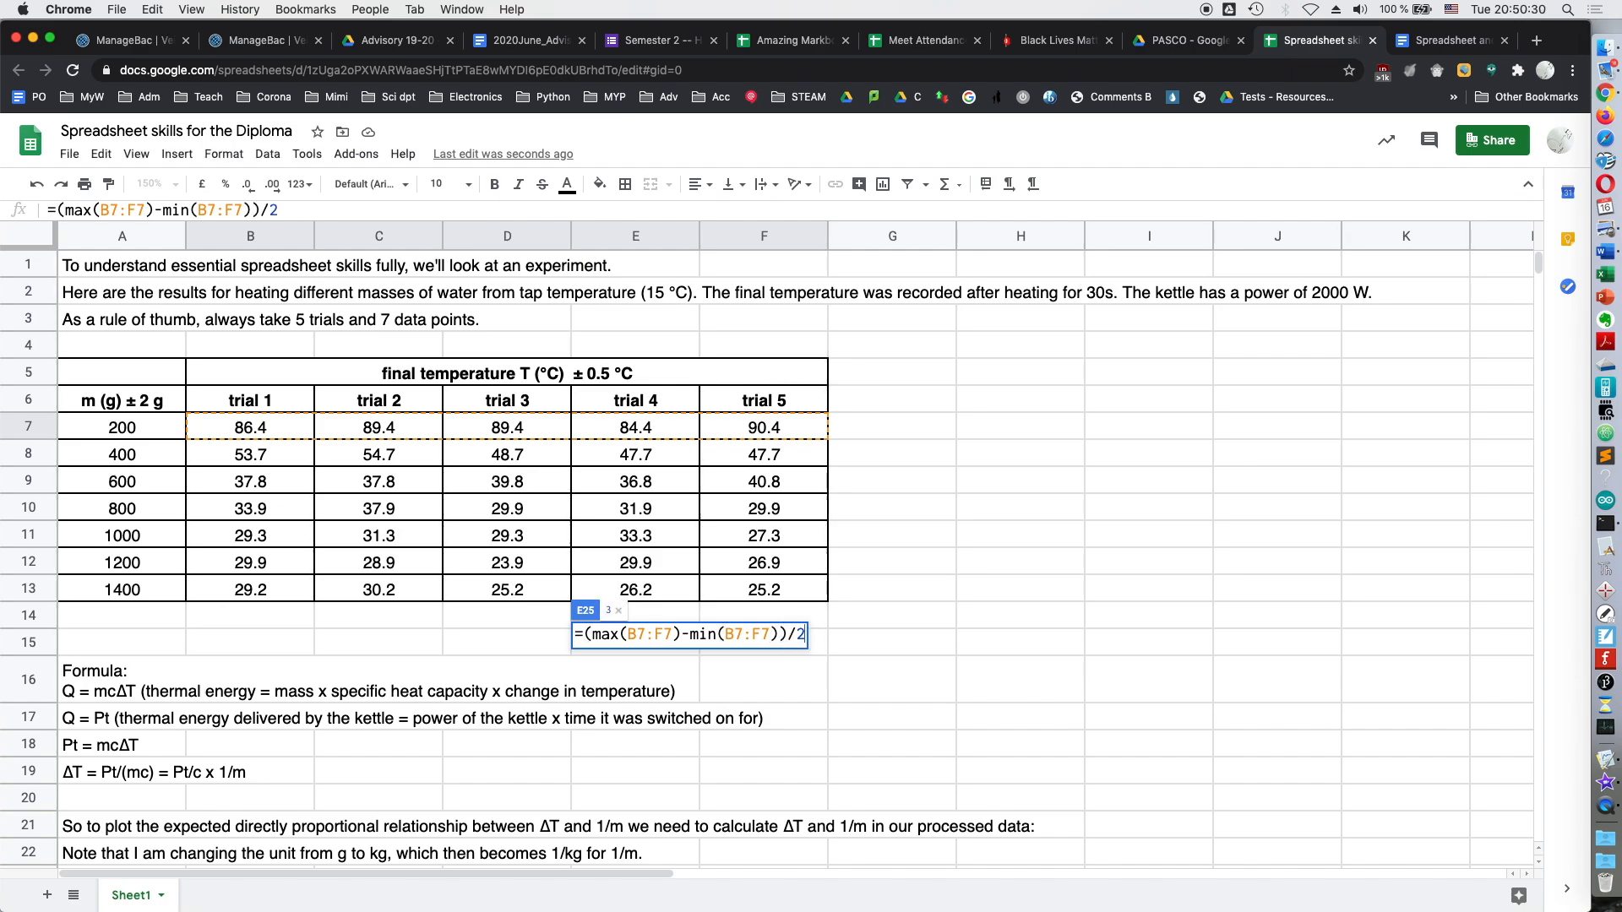
key(Return)
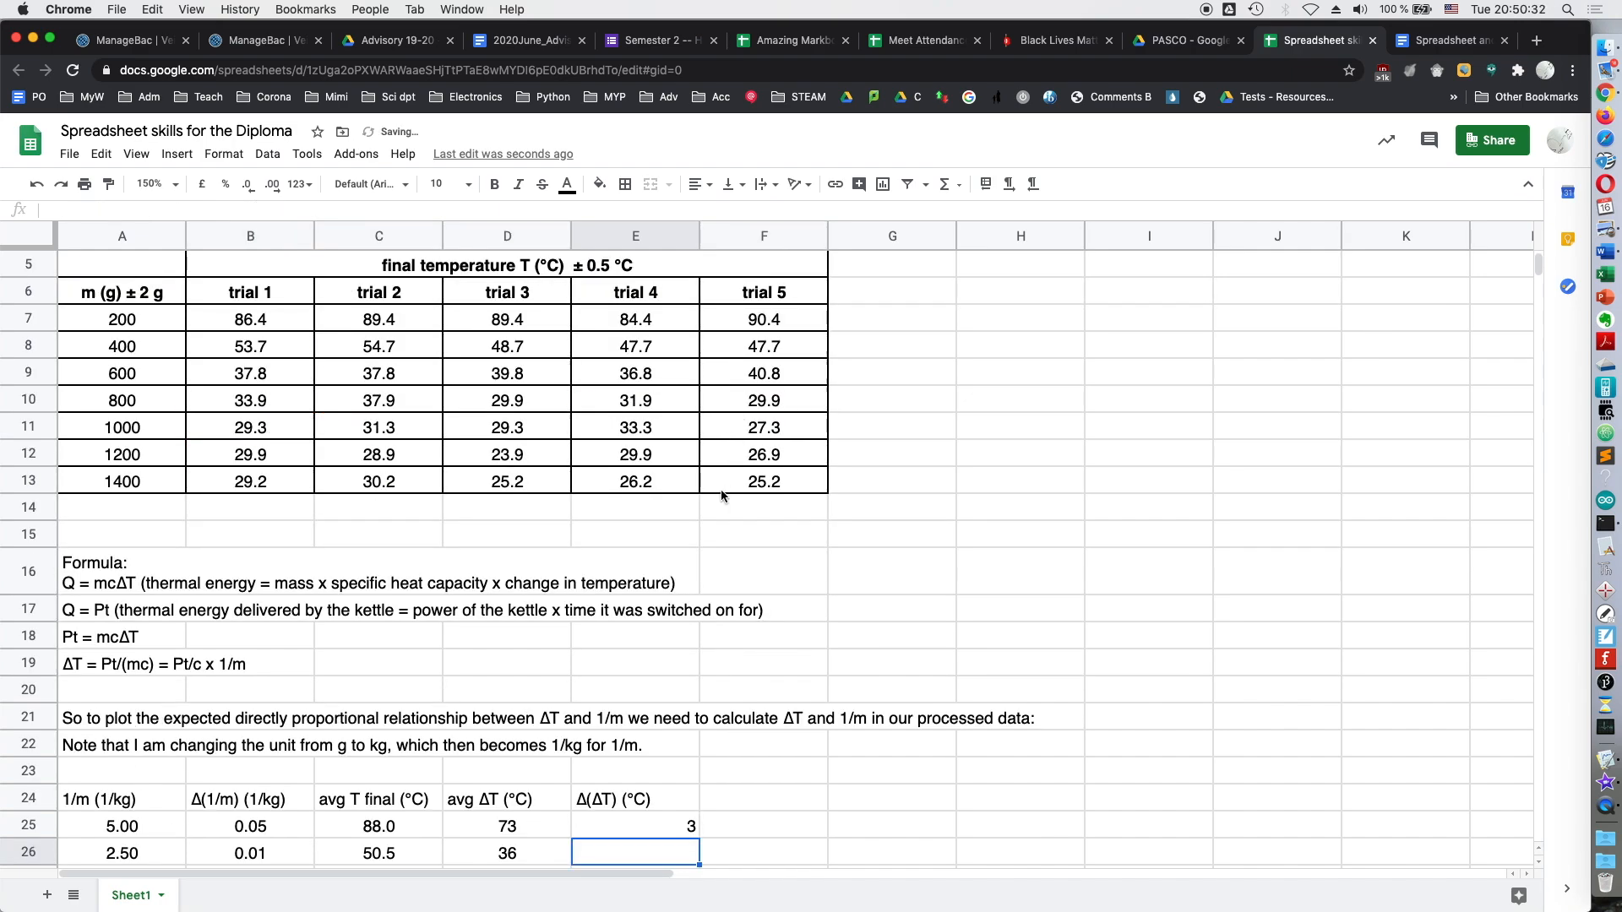
- Fill the Δ(ΔT) formula from E25 down to E31
scroll(717, 743, down, 5)
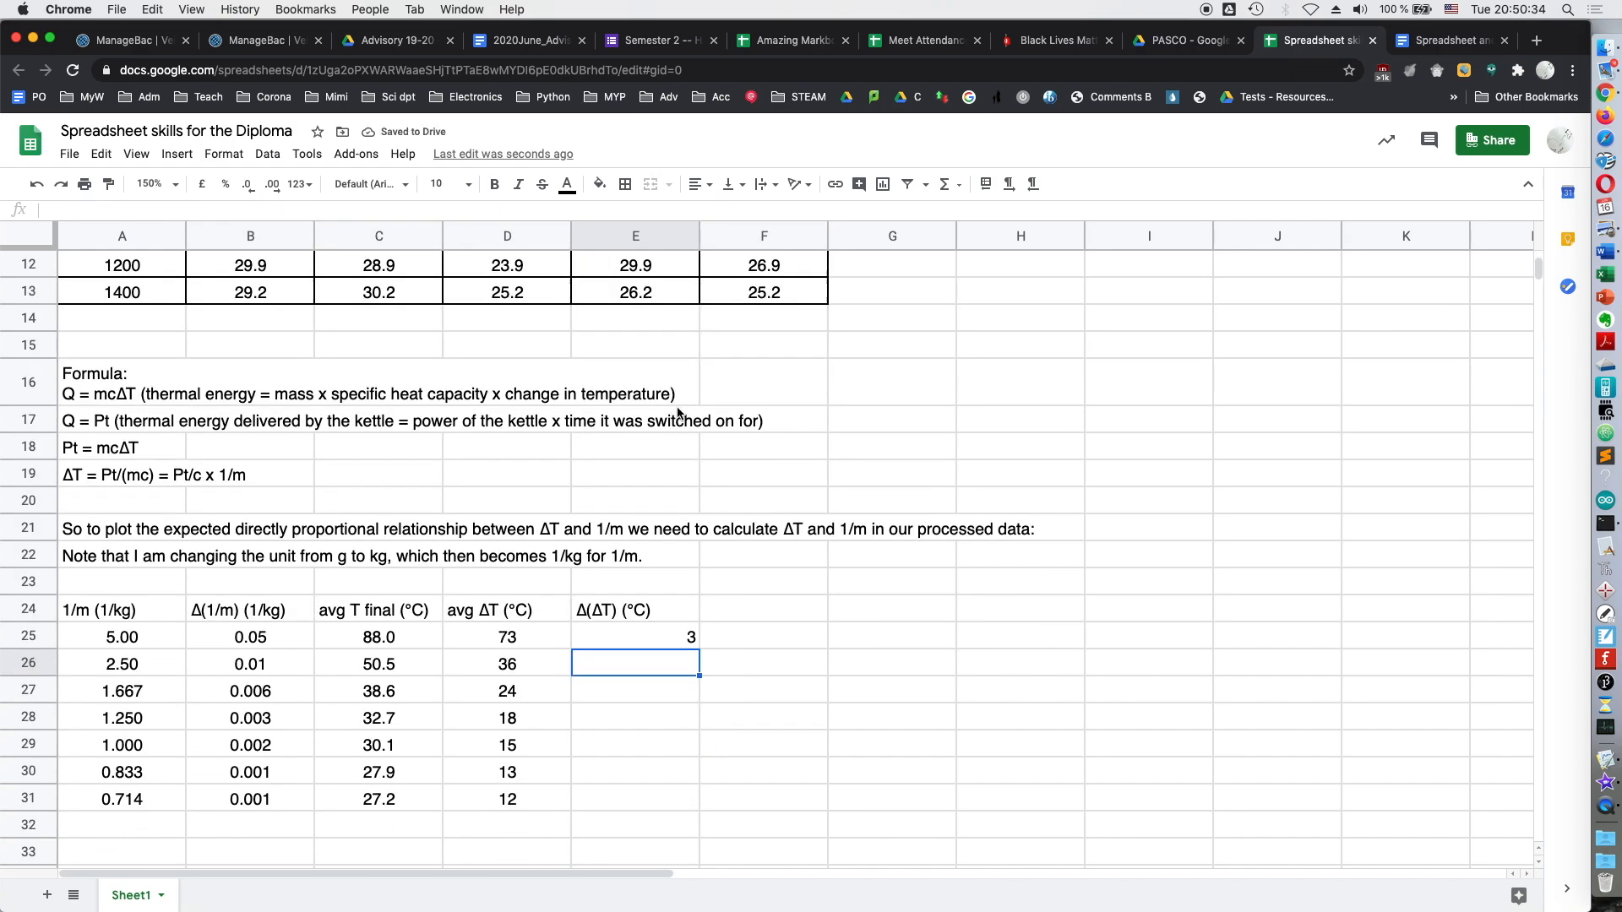
click(684, 637)
drag(693, 645, 680, 809)
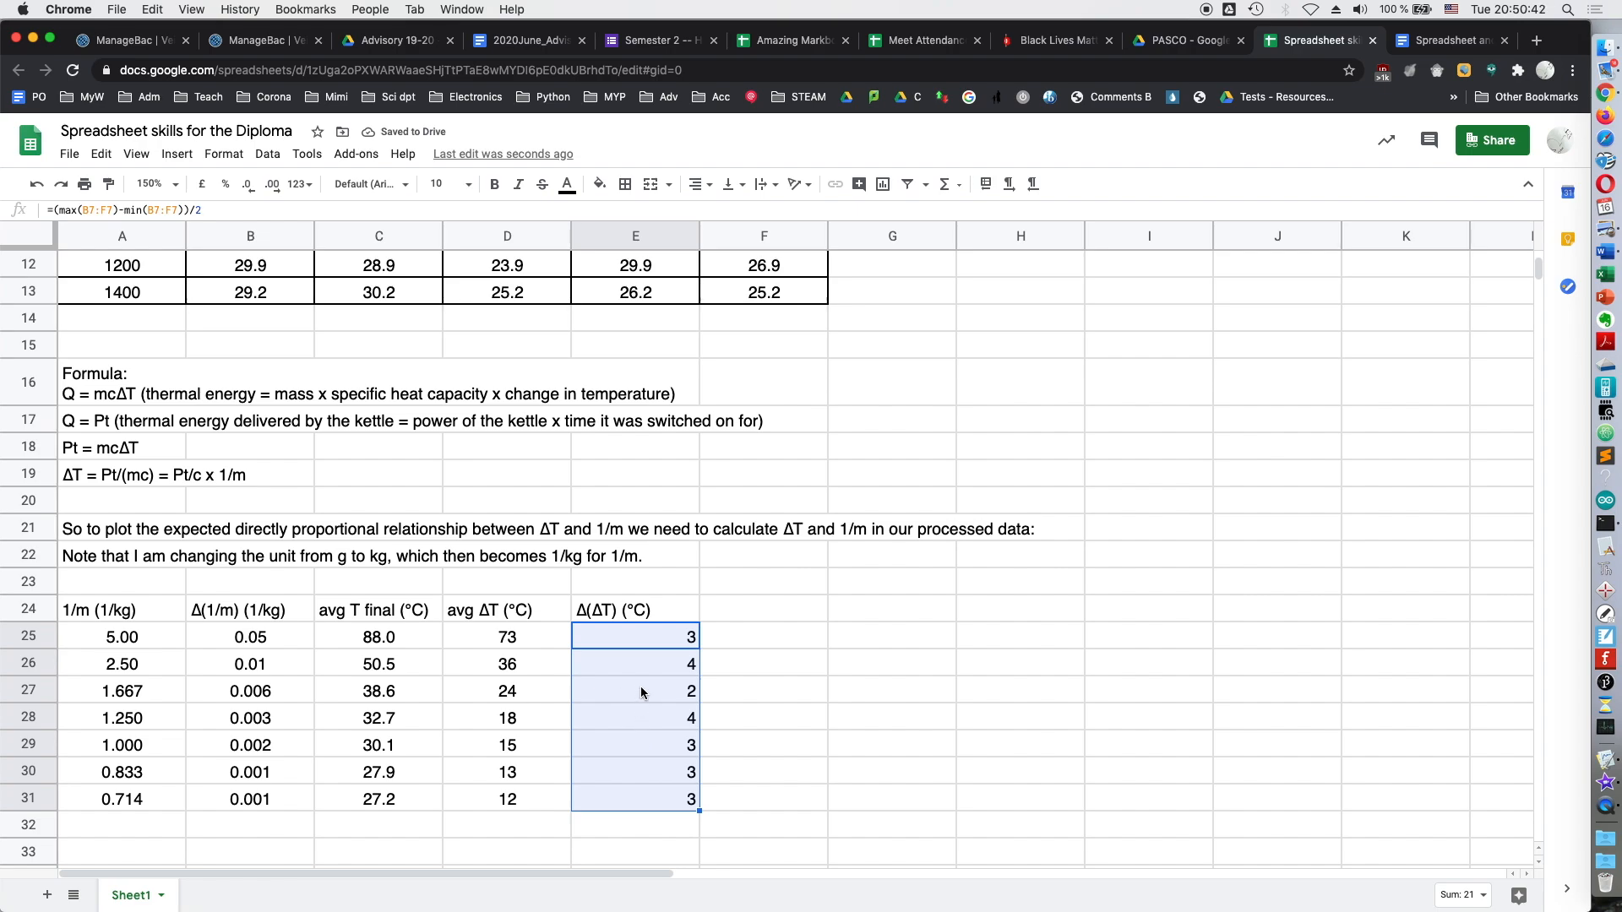
- Compare the precision of the avg ΔT values with their Δ(ΔT) uncertainties in rows 25 to 31
drag(645, 638, 629, 801)
drag(496, 612, 615, 801)
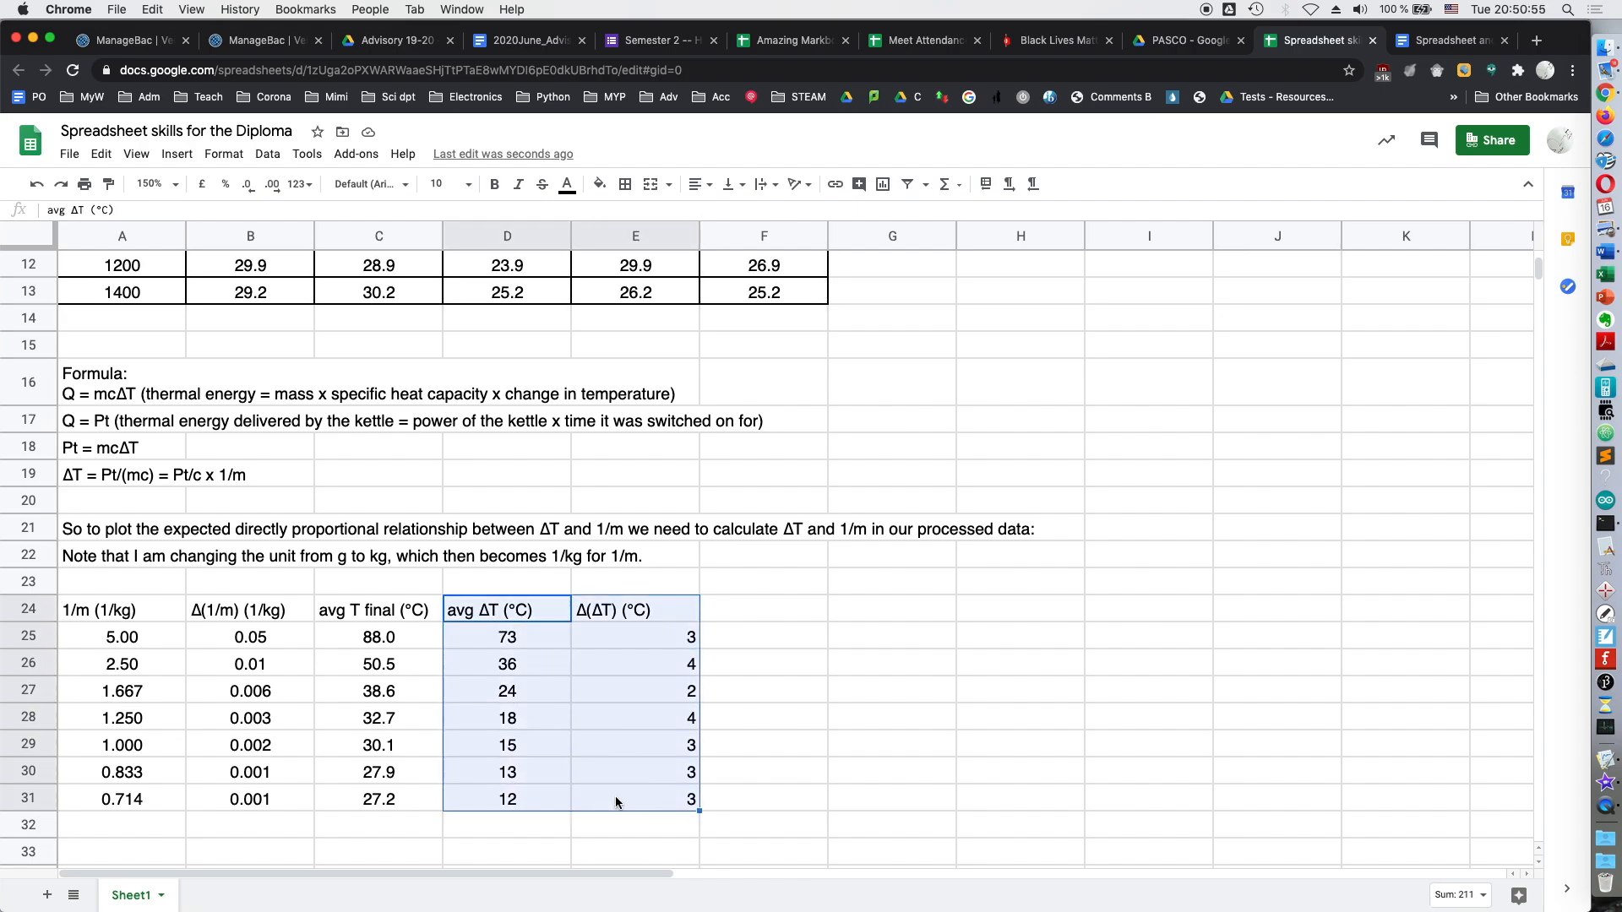
click(796, 798)
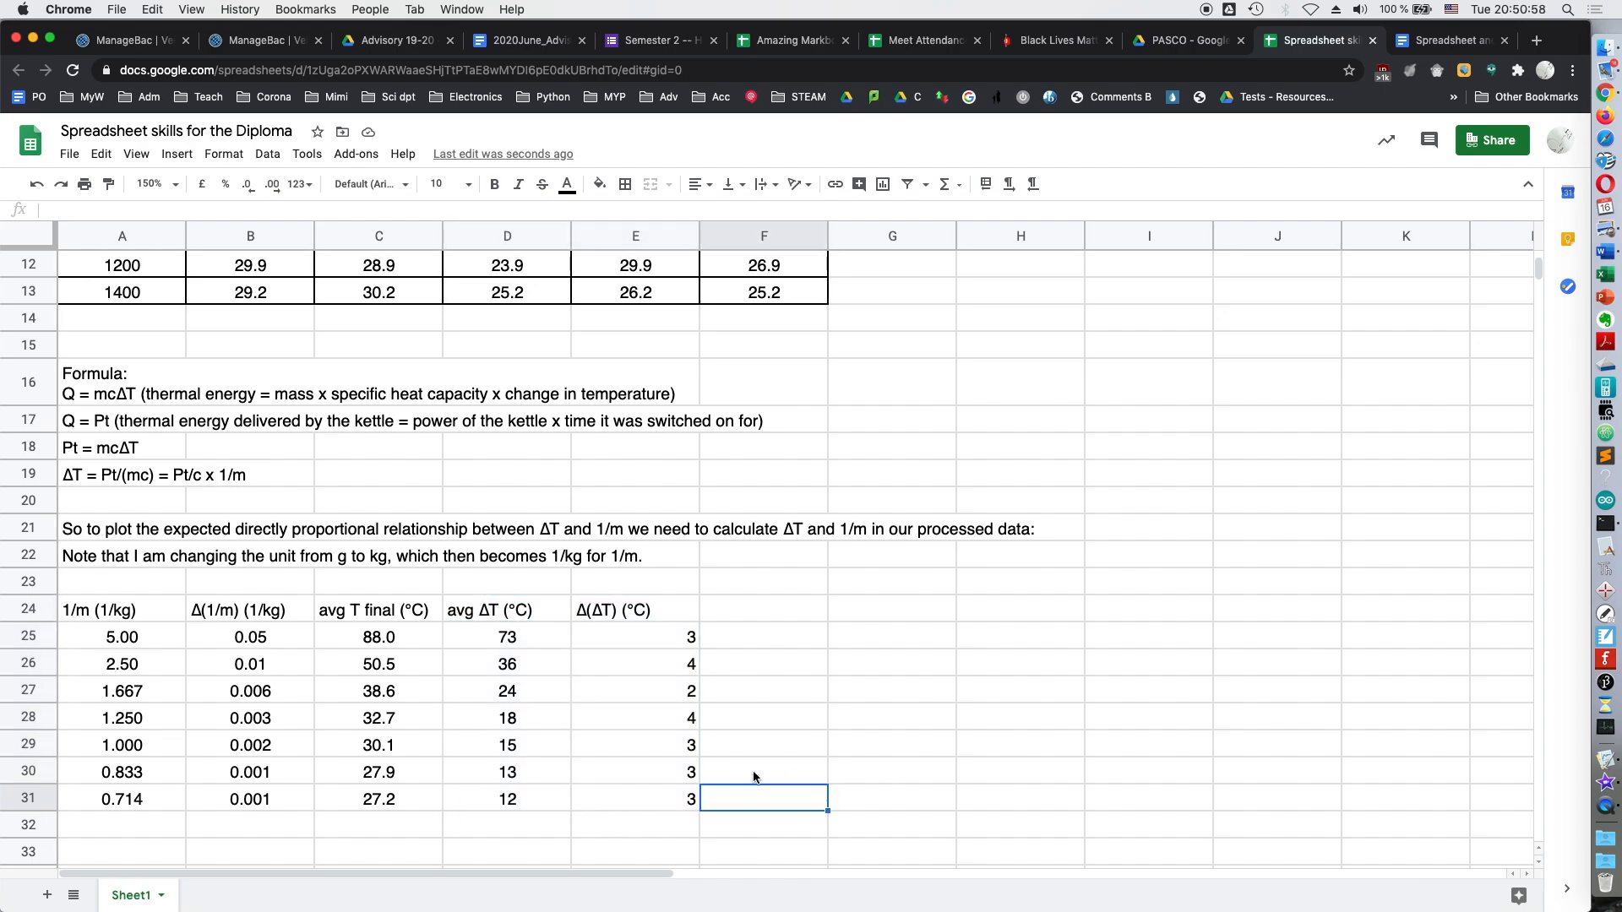